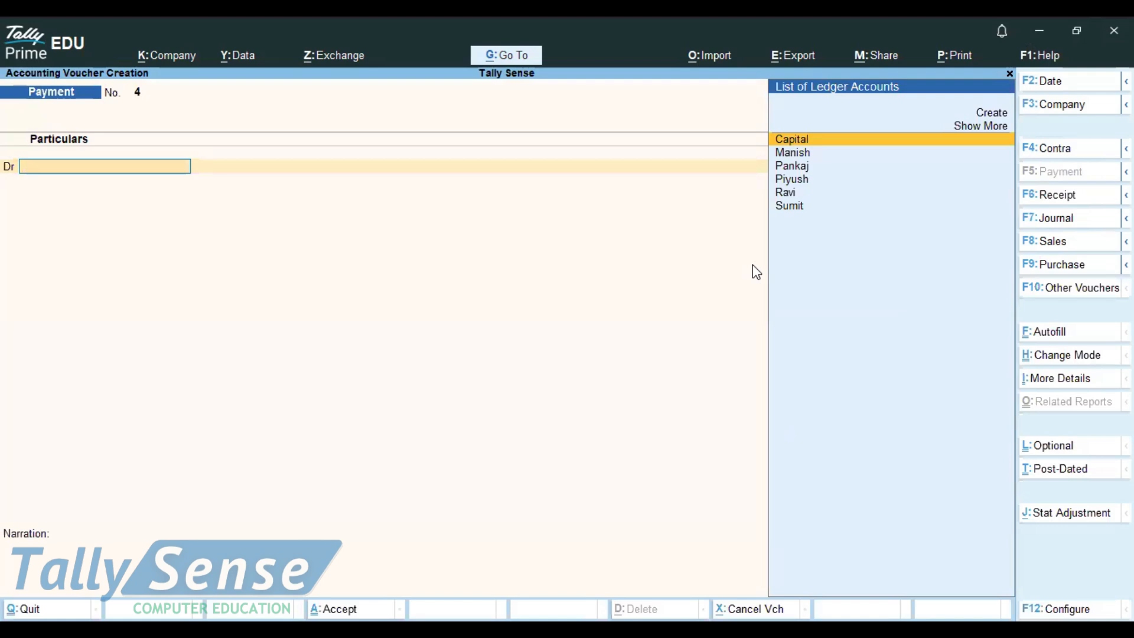
- Go through the Contra, Payment, Receipt, Journal and Sales voucher types and open a Purchase voucher
click(1061, 152)
key(F5)
click(1060, 195)
click(1058, 218)
click(1047, 267)
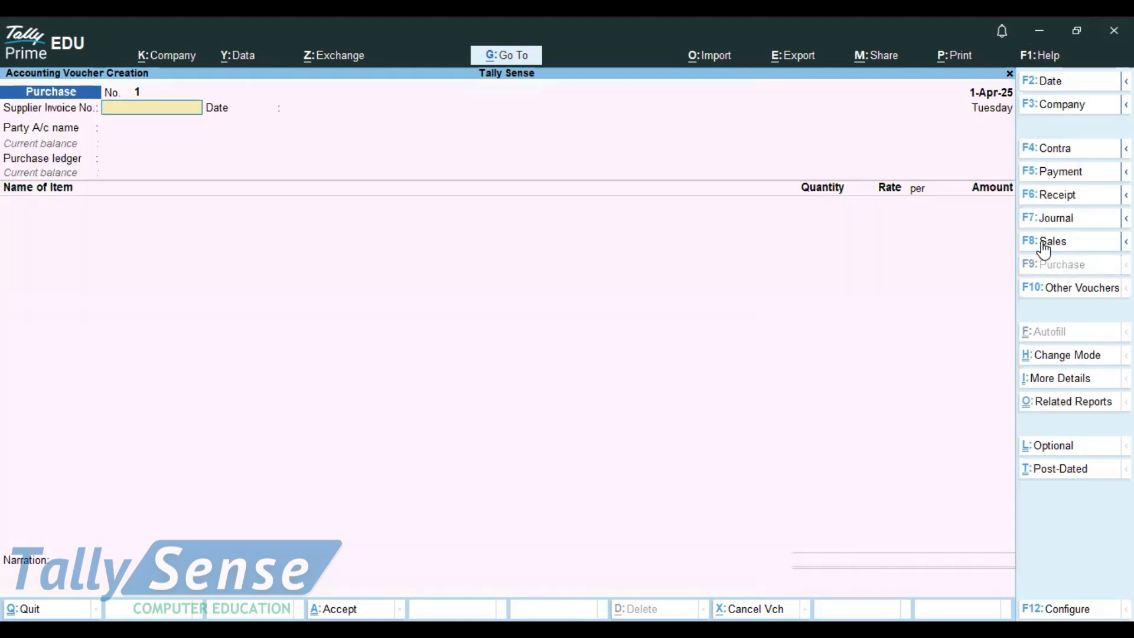
click(1045, 241)
click(1044, 222)
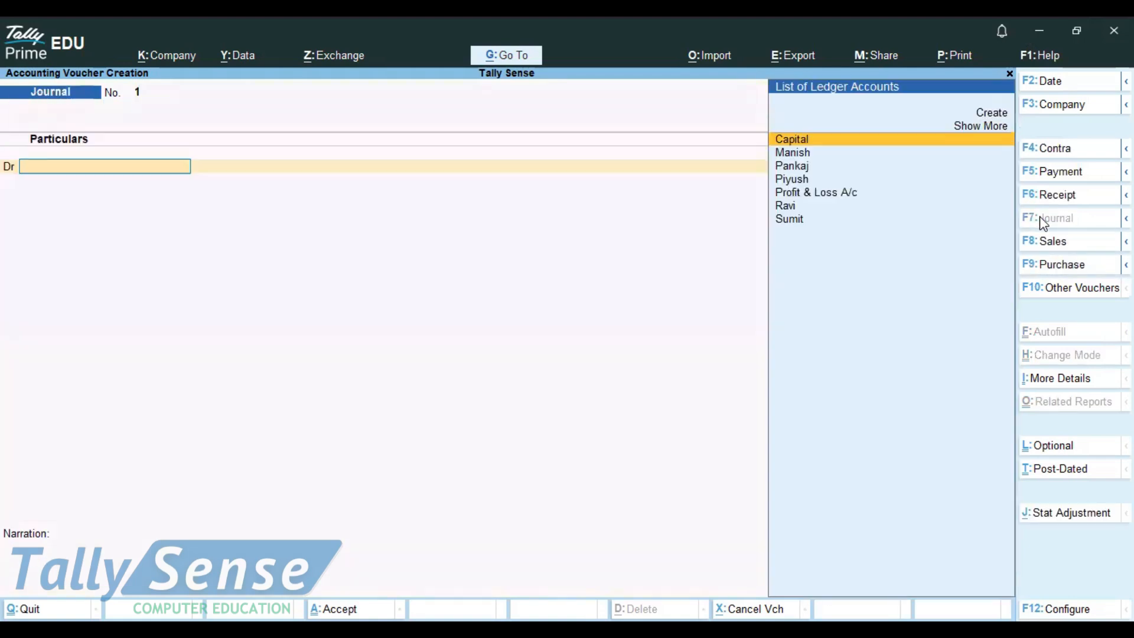
click(1045, 267)
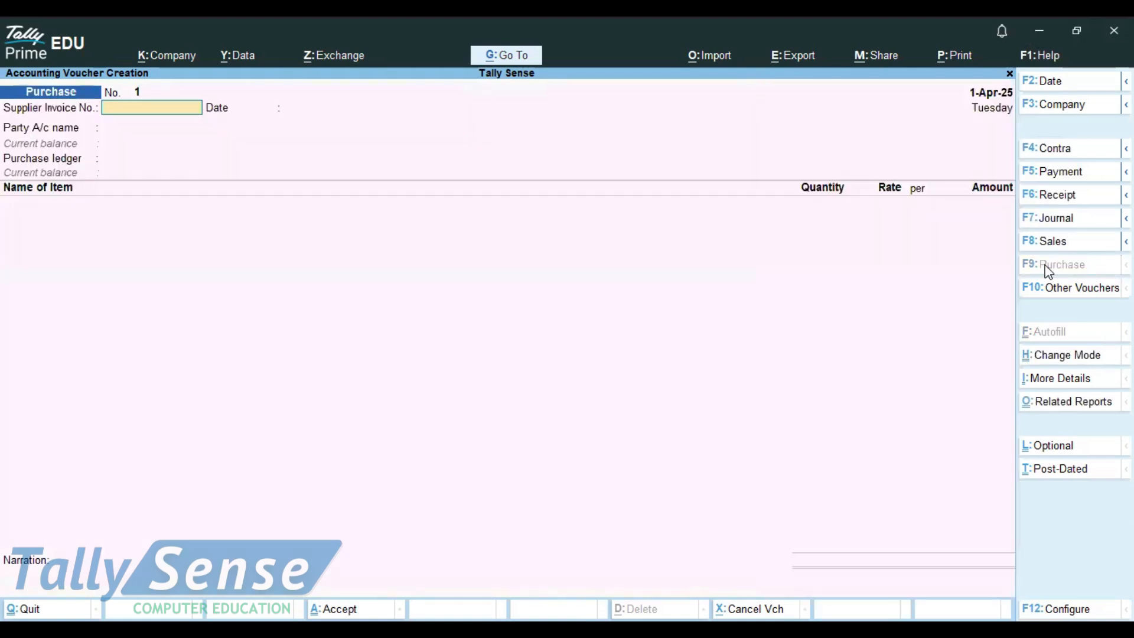
- Review the available voucher modes and set the purchase voucher to Item Invoice
click(1031, 358)
key(Down)
key(Down)
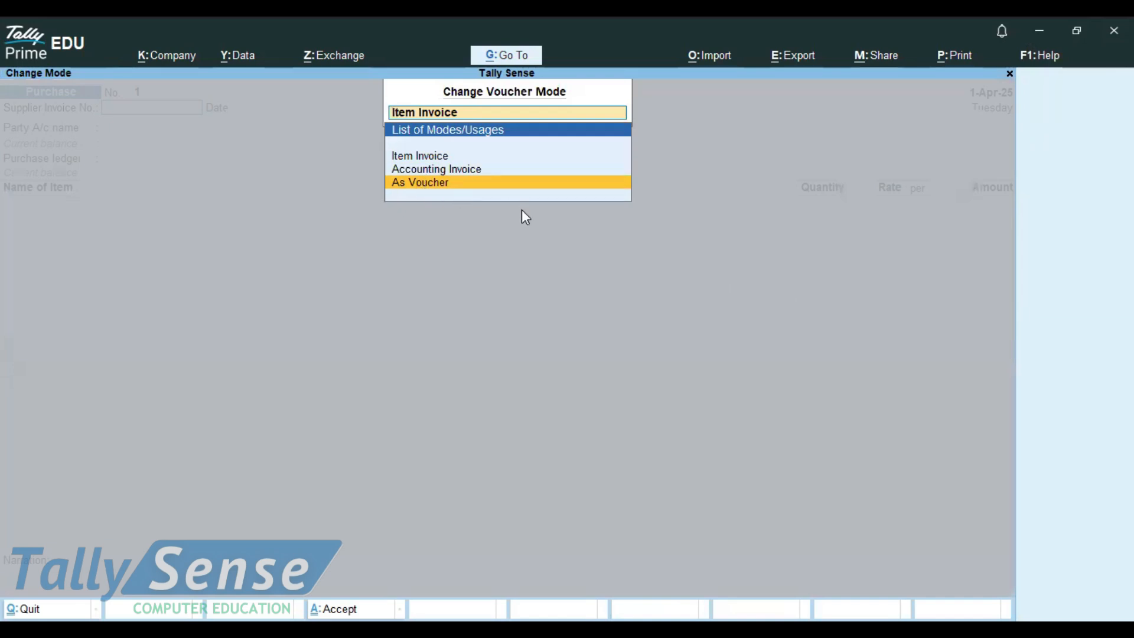
key(Up)
key(Up)
key(Return)
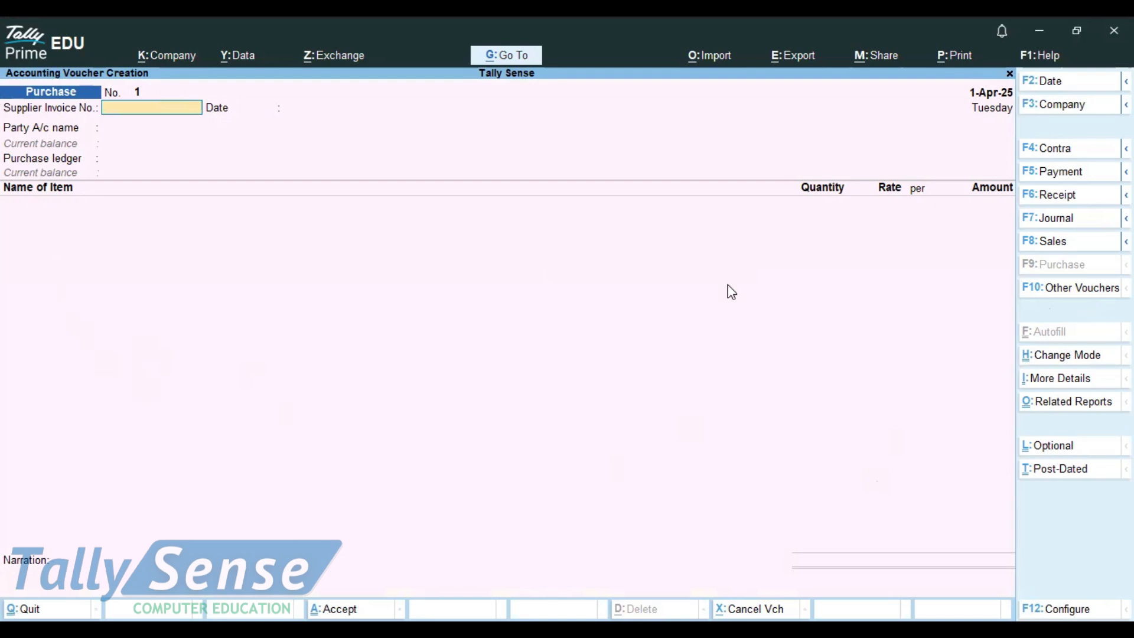
click(1041, 357)
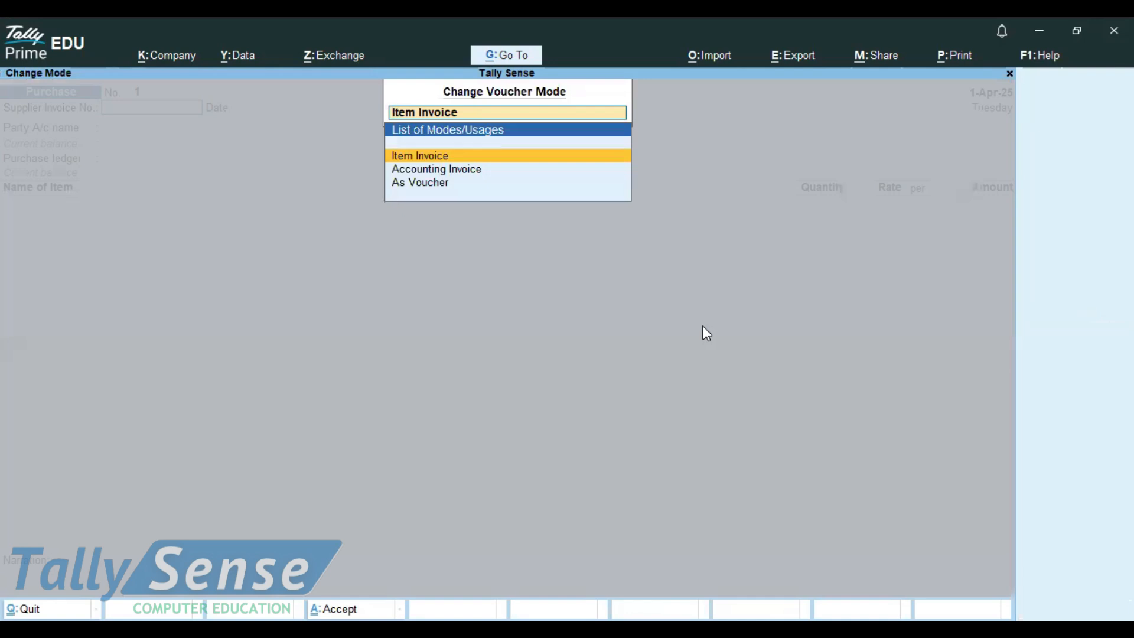
key(Return)
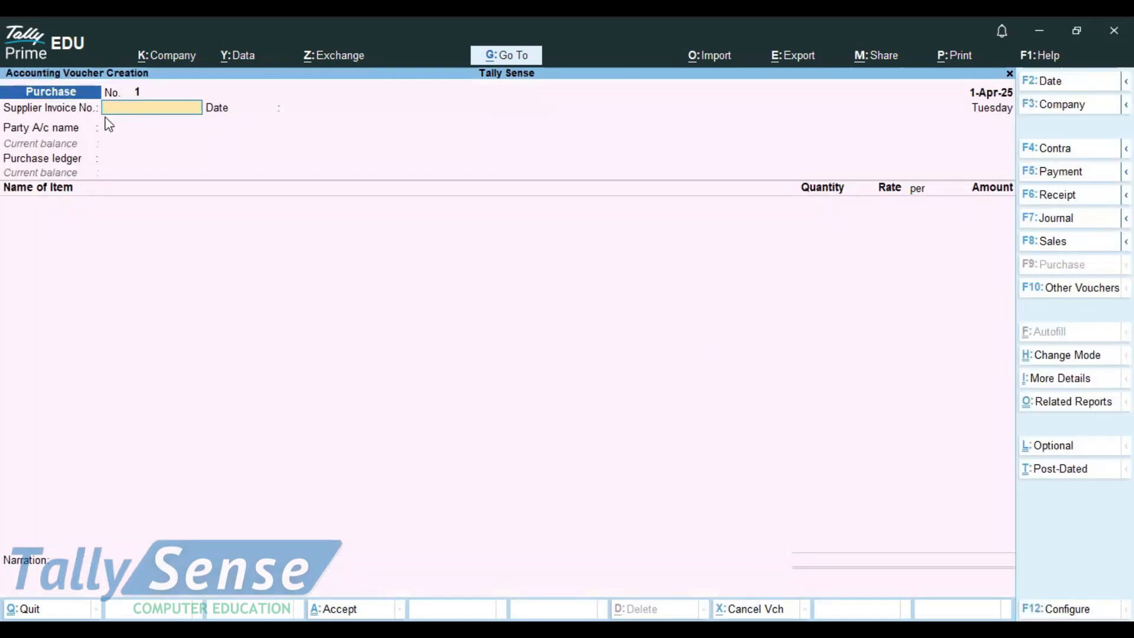
- Enter 1320 as the supplier invoice number and accept 1-Apr-25 as its date
text(1320)
key(Return)
key(Return)
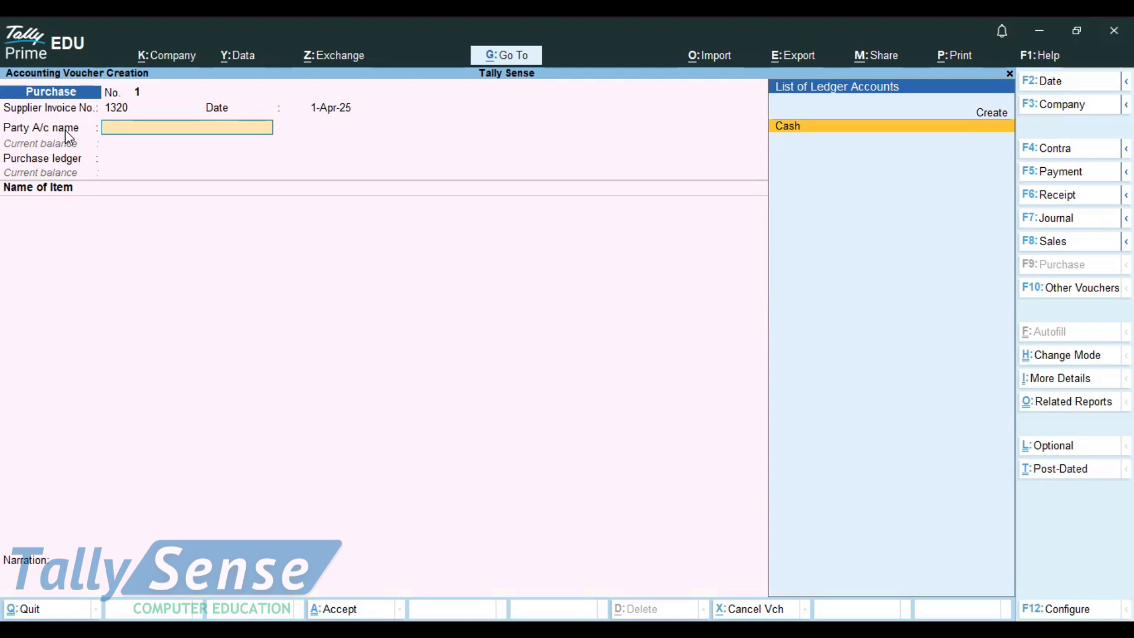
- Choose Cash as the party account and accept the receipt and party details without filling them in
click(794, 127)
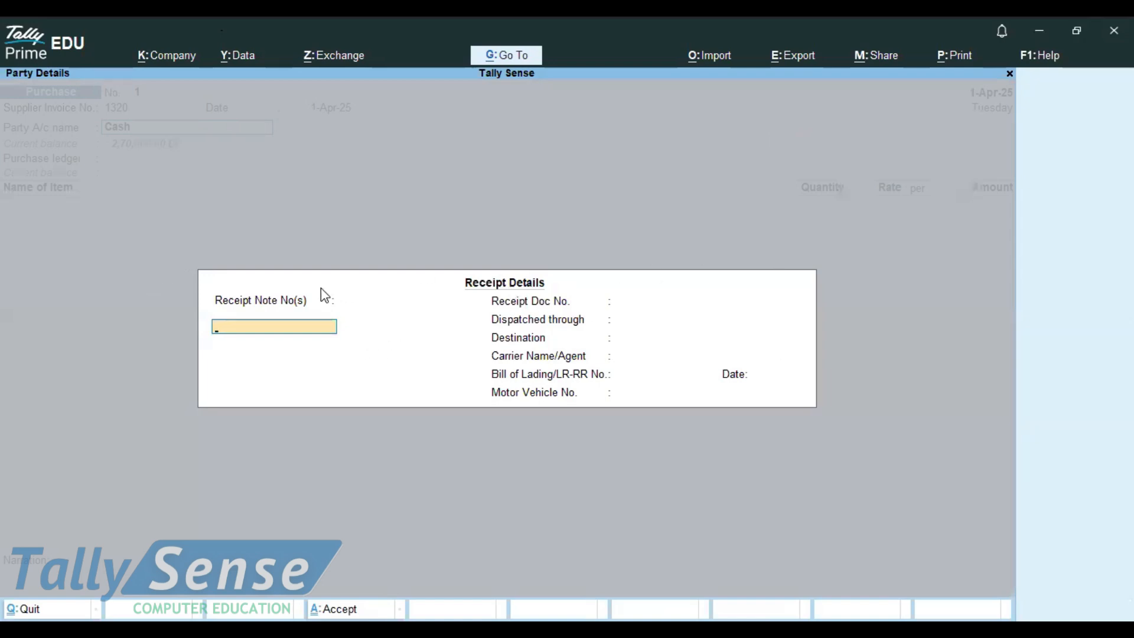
key(ctrl)
key(ctrl)
key(ctrl+a)
key(ctrl+a)
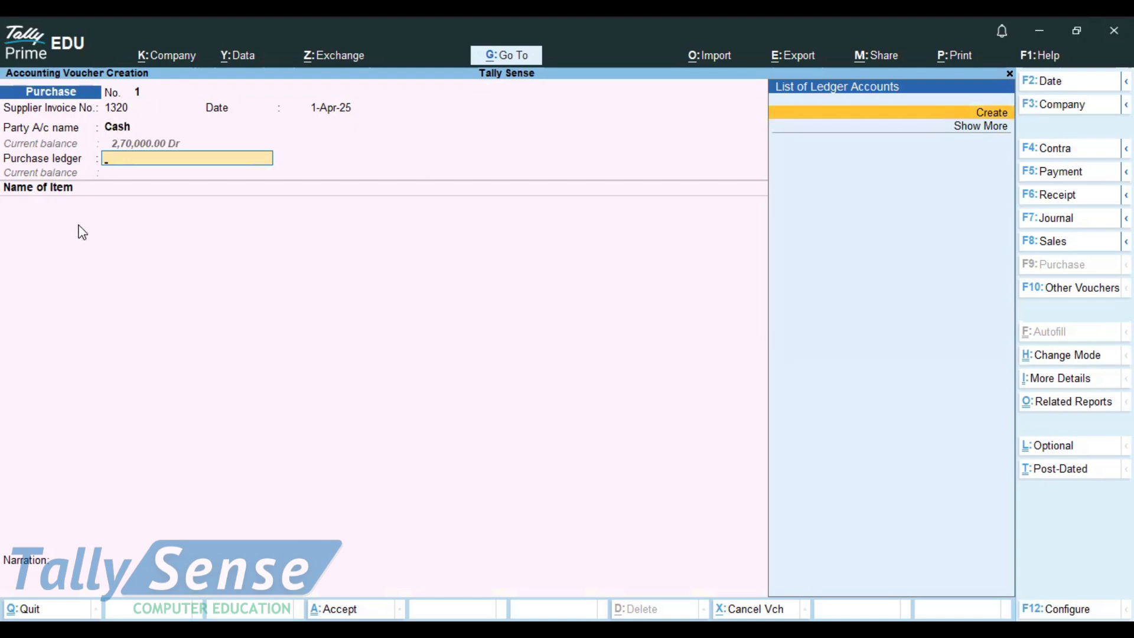
- Create a ledger named Purchase under Purchase Accounts and use it as the voucher's purchase ledger
key(alt+Tab)
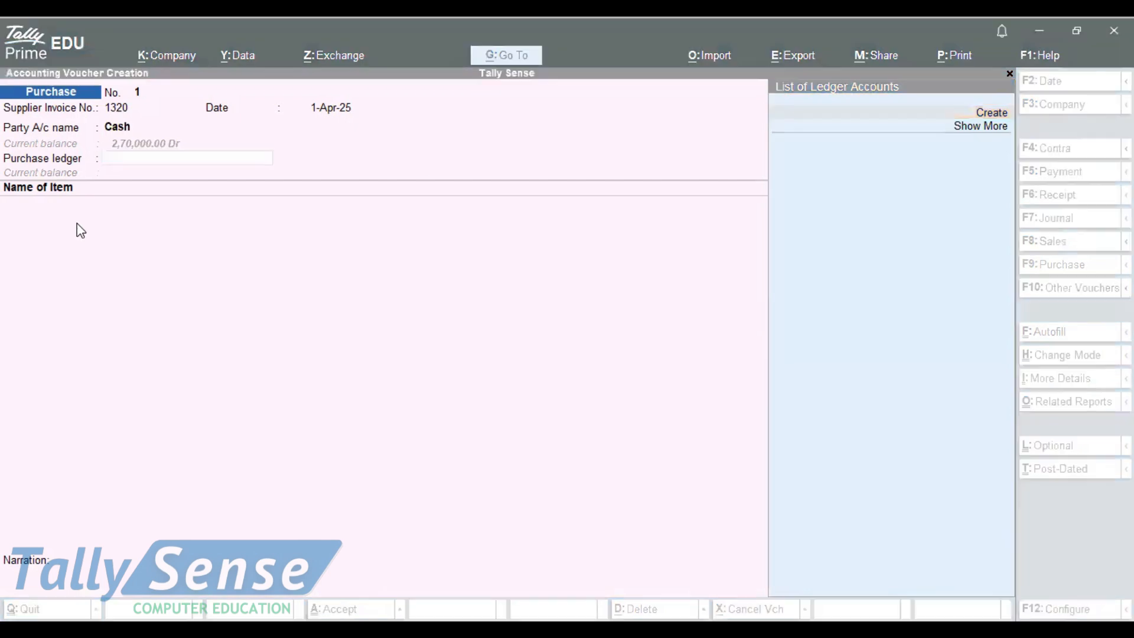
click(121, 158)
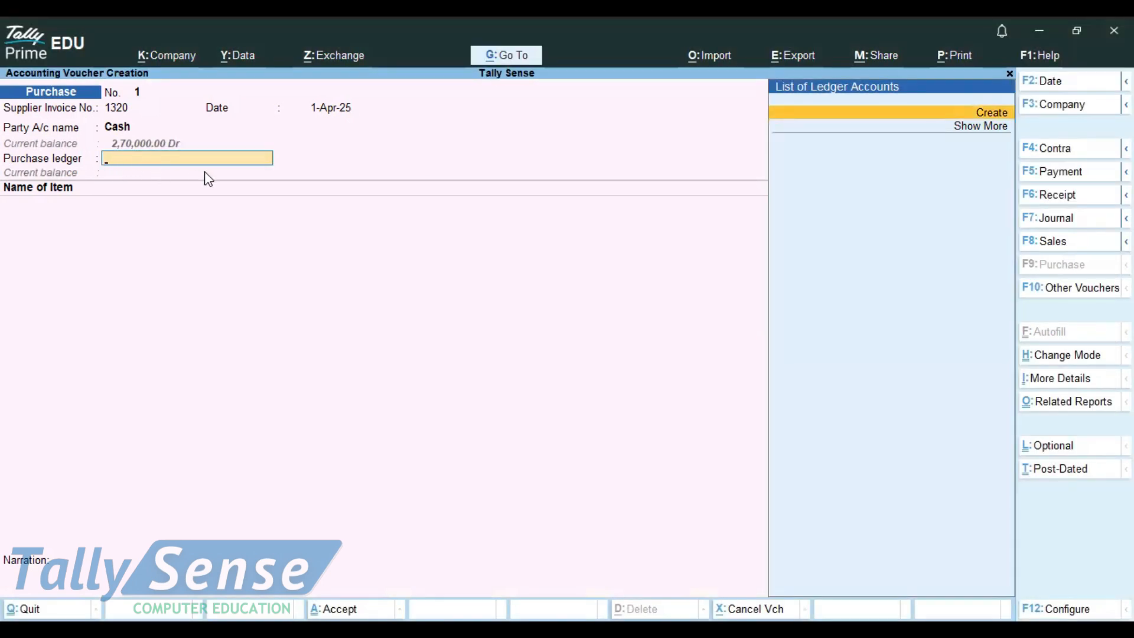
key(Return)
text(Purchase)
key(Return)
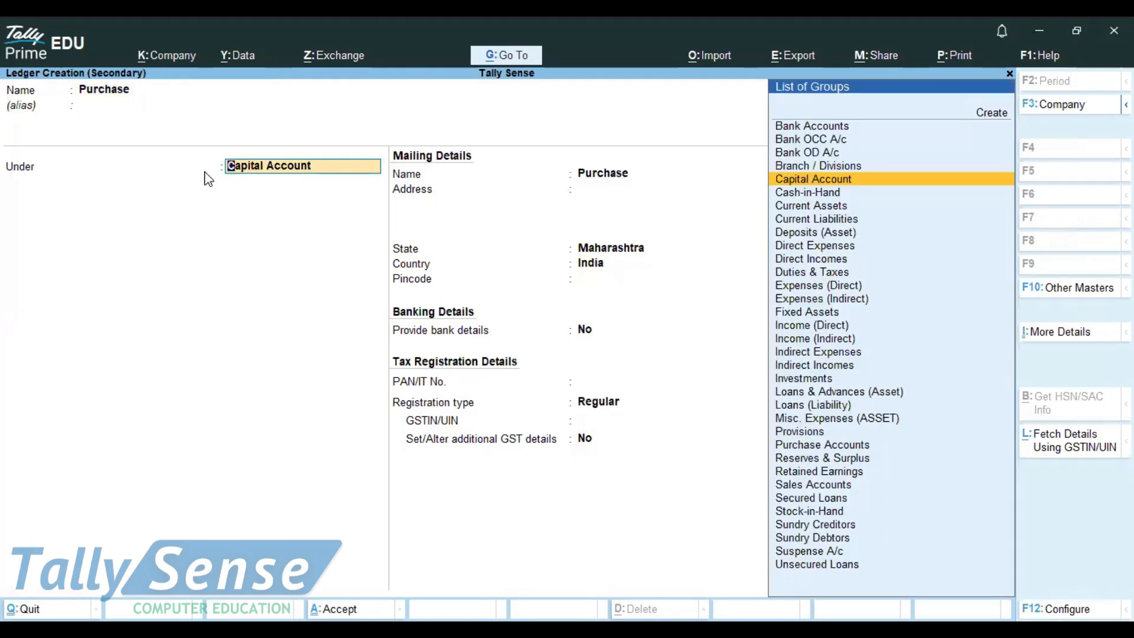
text(P)
key(Return)
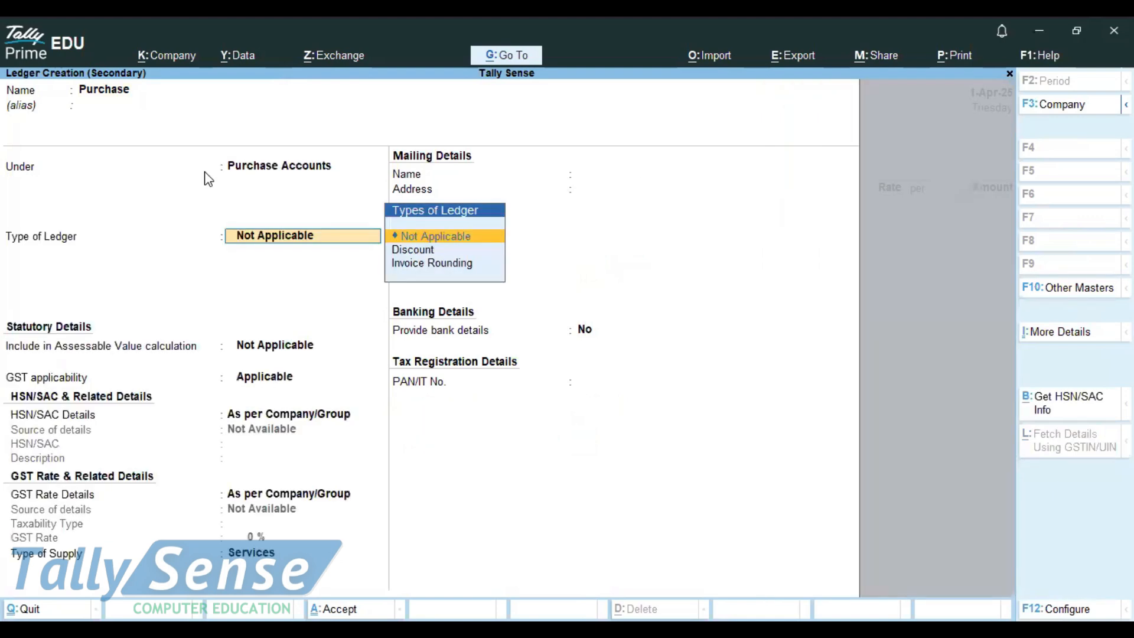
key(ctrl+a)
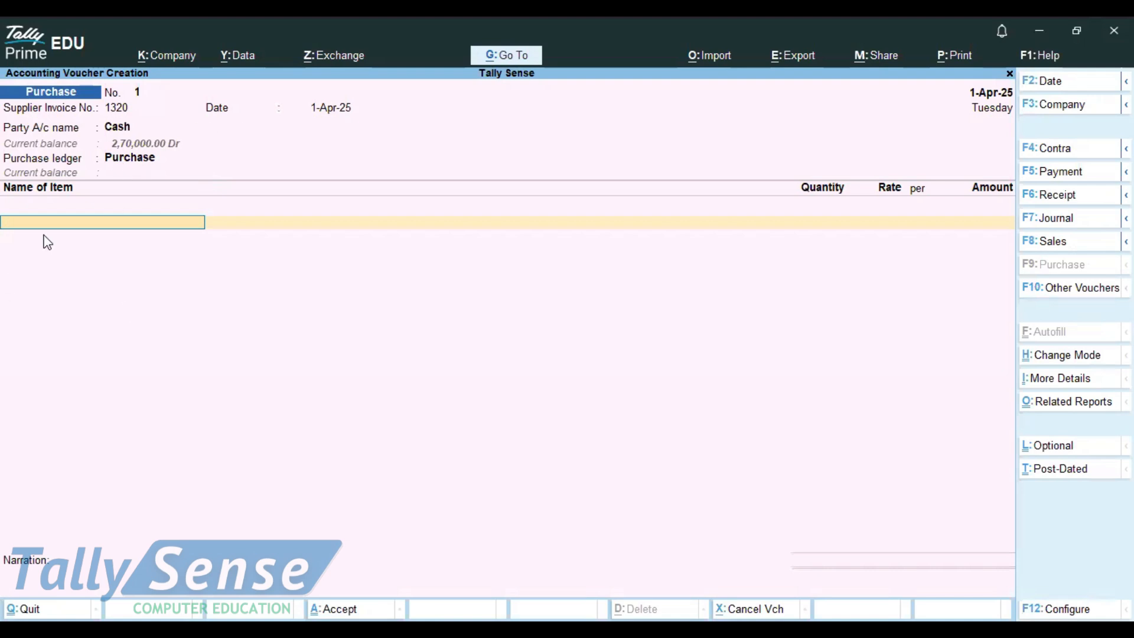
click(229, 211)
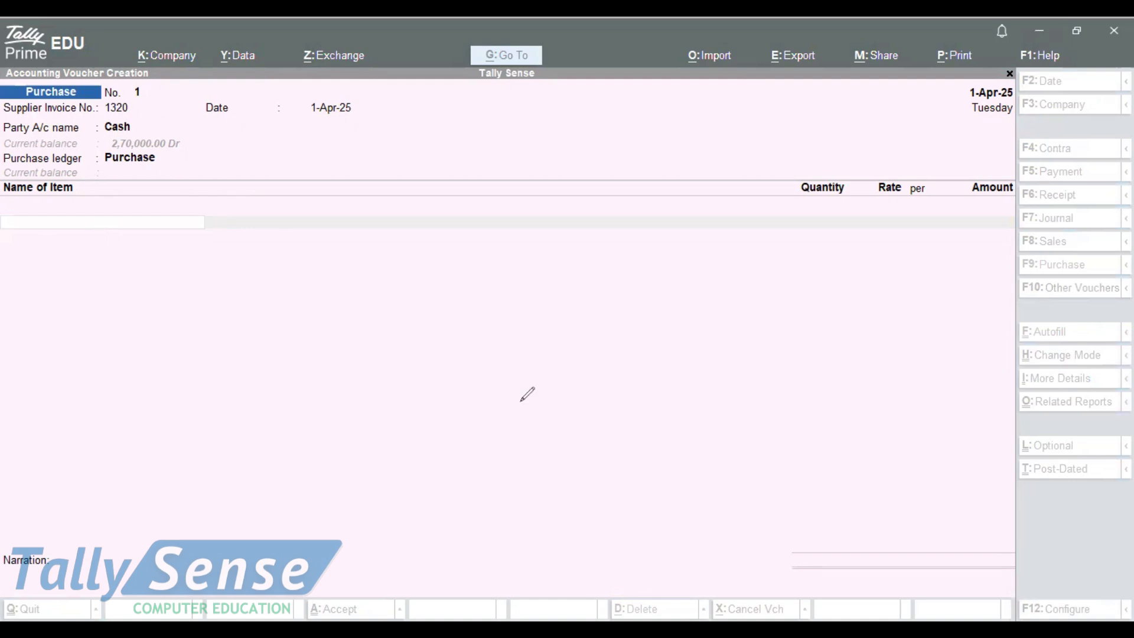
mouse_move(77, 179)
mouse_down()
mouse_move(7, 176)
mouse_move(83, 203)
mouse_move(78, 174)
mouse_up()
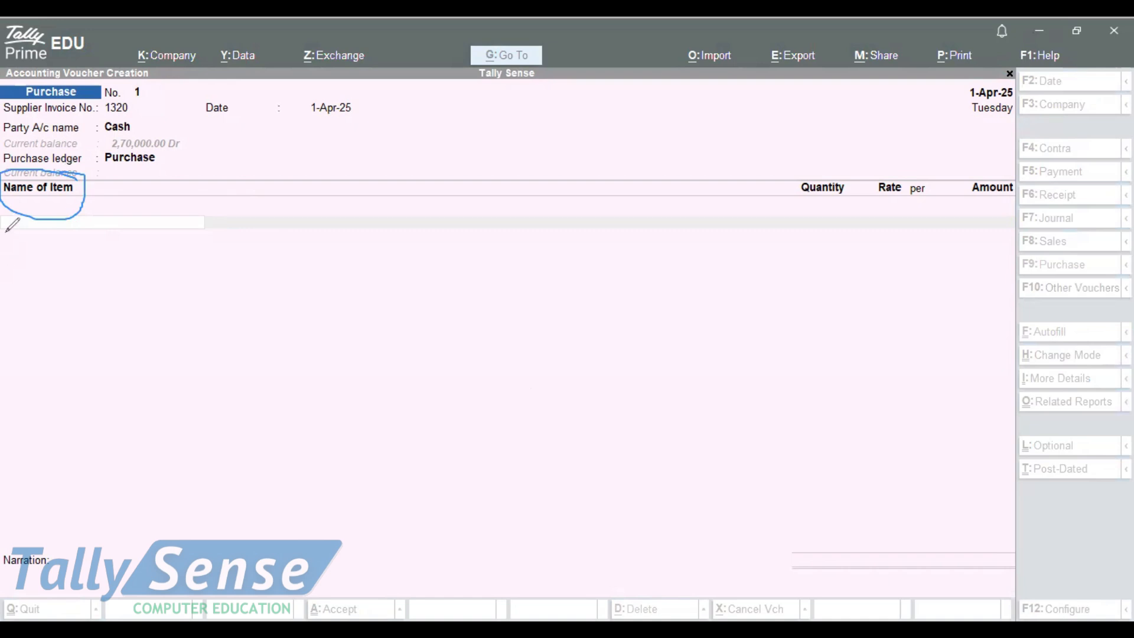
mouse_move(856, 167)
mouse_down()
mouse_move(808, 173)
mouse_move(825, 208)
mouse_move(854, 168)
mouse_up()
mouse_move(926, 162)
mouse_down()
mouse_move(889, 166)
mouse_move(863, 198)
mouse_move(940, 204)
mouse_move(923, 160)
mouse_up()
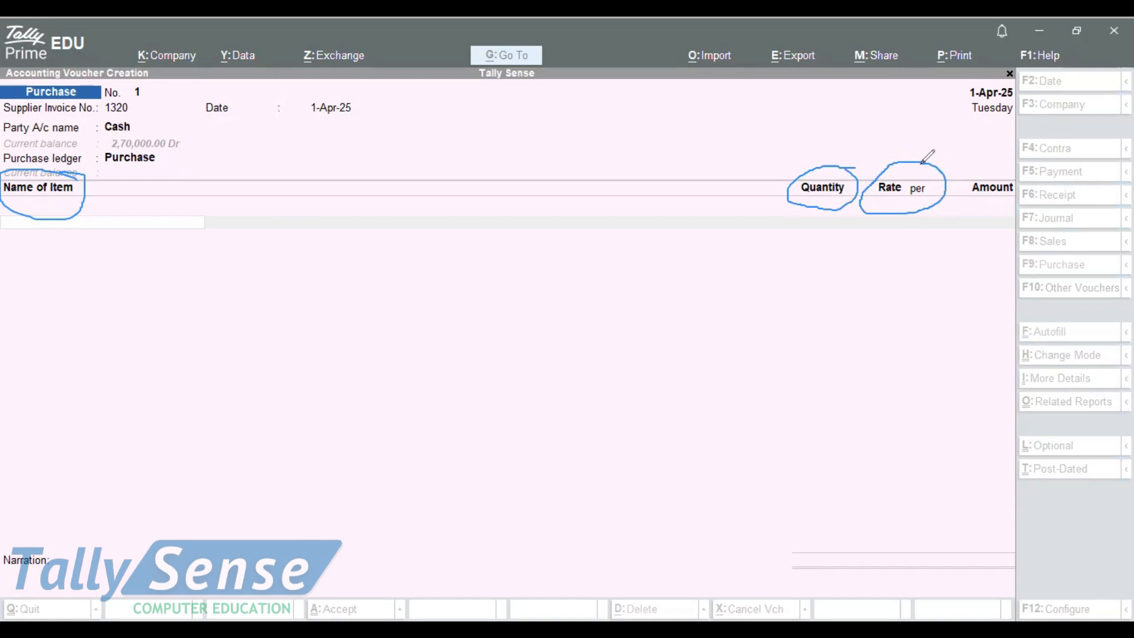
mouse_move(1025, 155)
mouse_down()
mouse_move(973, 169)
mouse_move(1019, 192)
mouse_move(952, 174)
mouse_up()
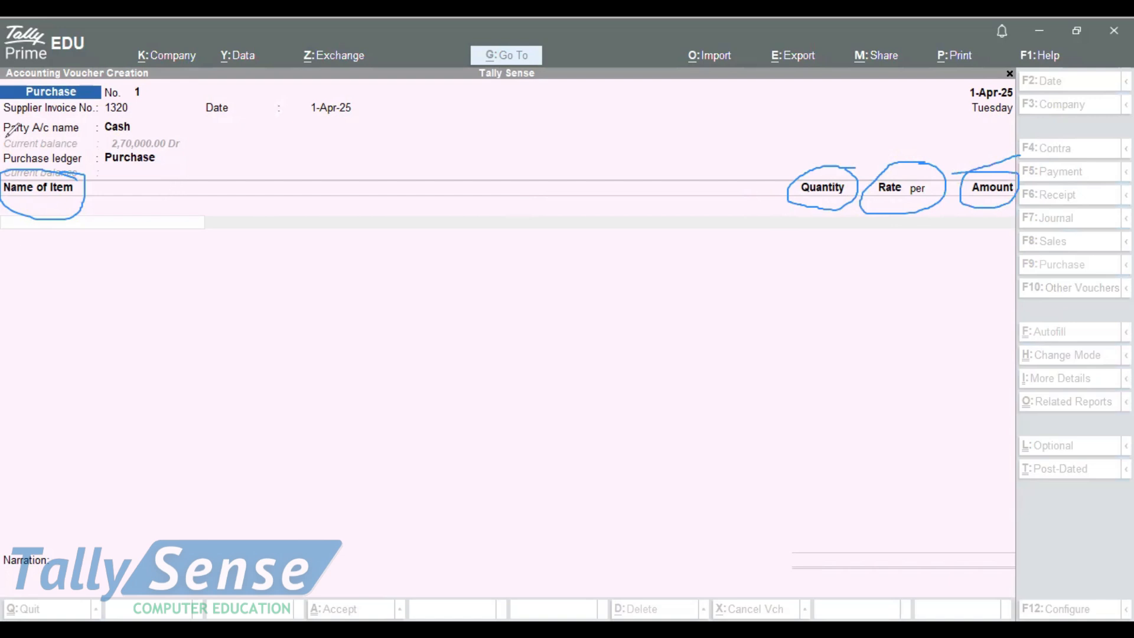
drag(17, 221, 131, 188)
drag(856, 168, 716, 211)
drag(906, 170, 882, 204)
click(973, 199)
drag(984, 174, 974, 199)
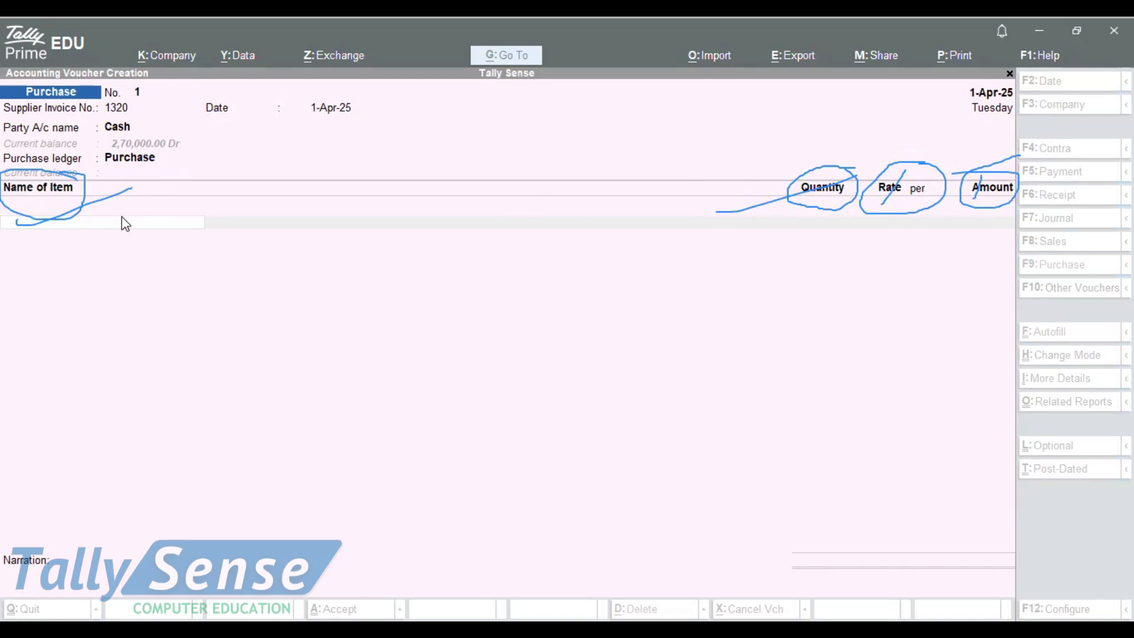
key(Escape)
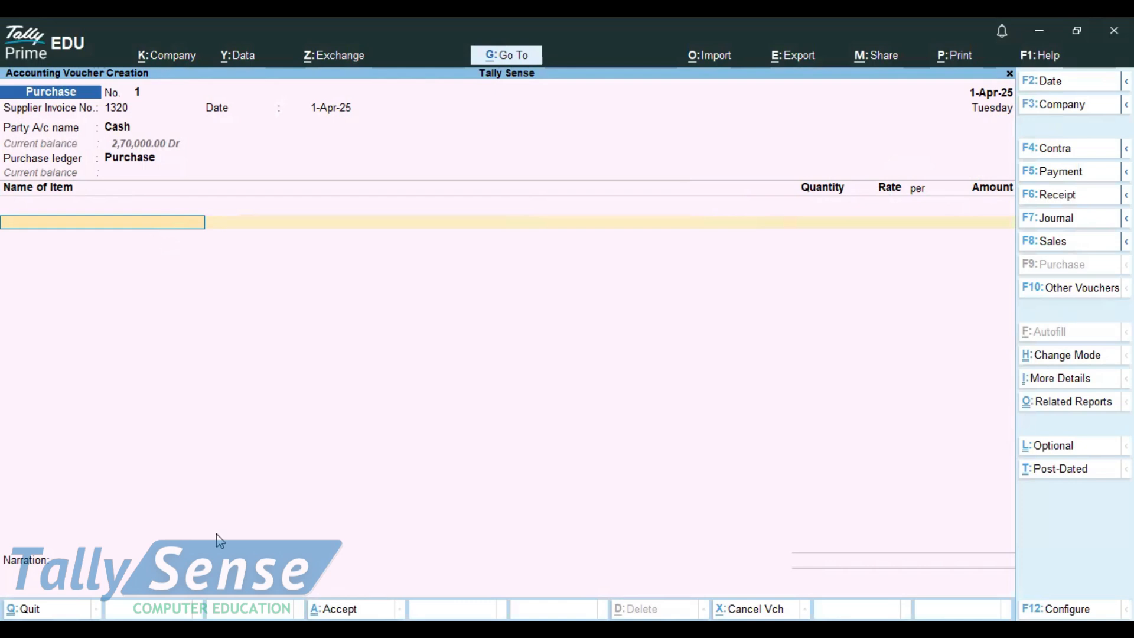
- Switch to the teach file in Notepad and write "space-" and "alt+c-" on two separate lines
key(alt+Tab)
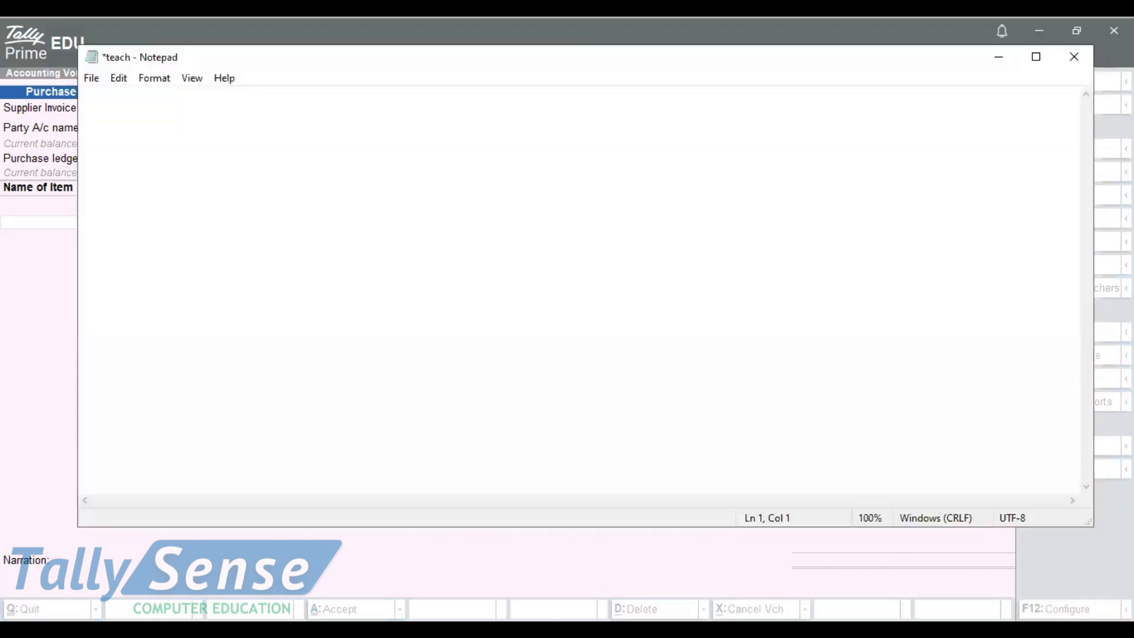
text(space-)
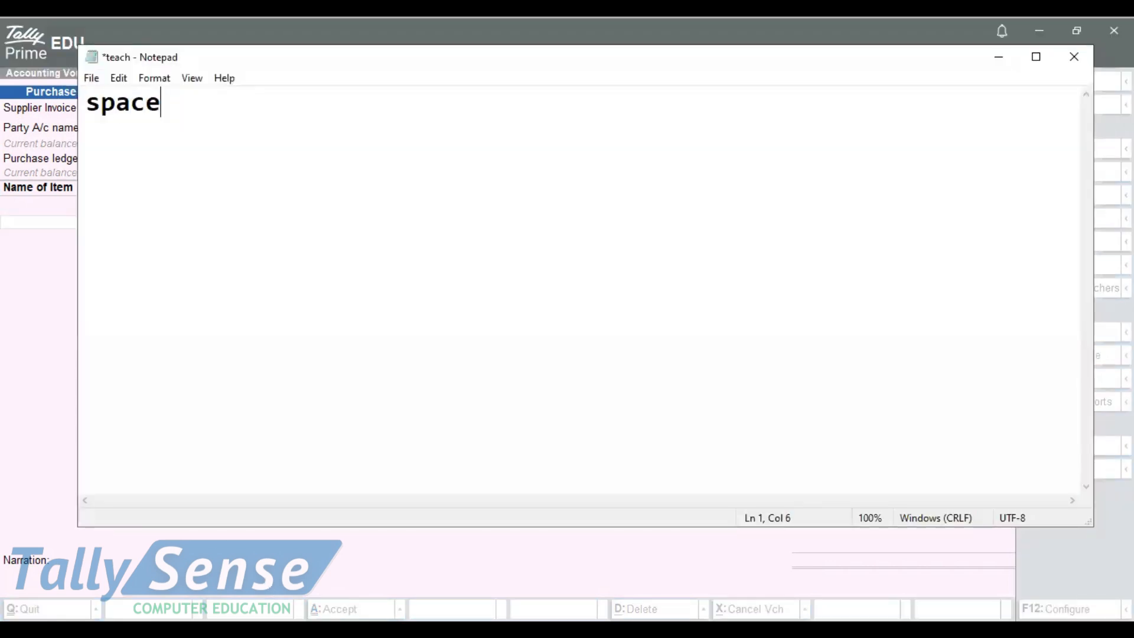
key(alt)
key(alt+Tab)
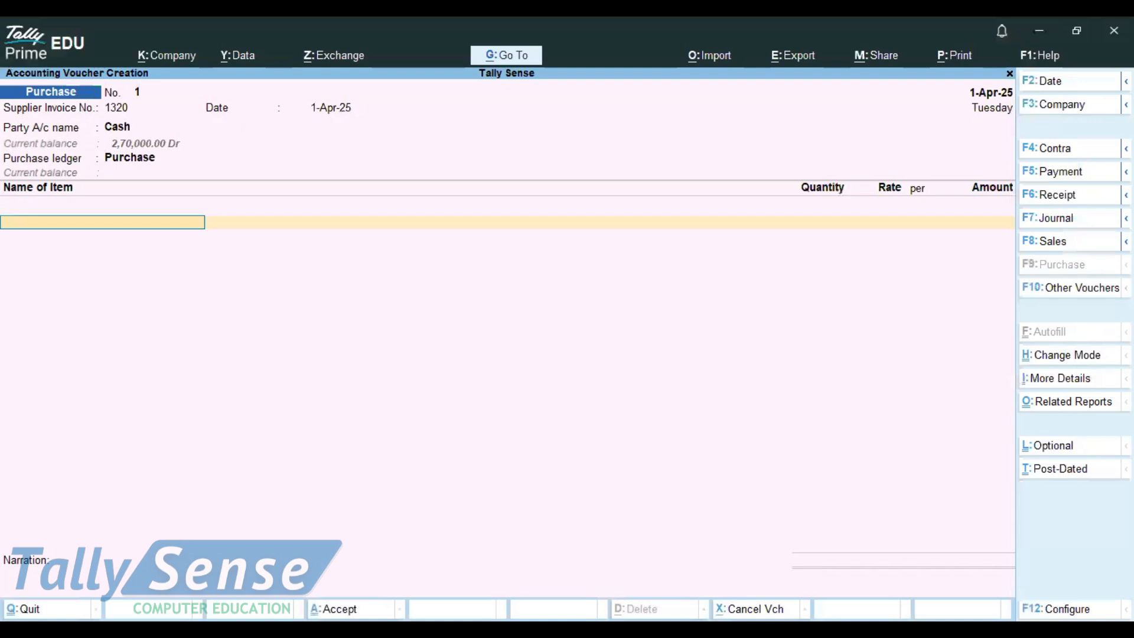
key(alt+Tab)
key(Return)
text(alt+c-)
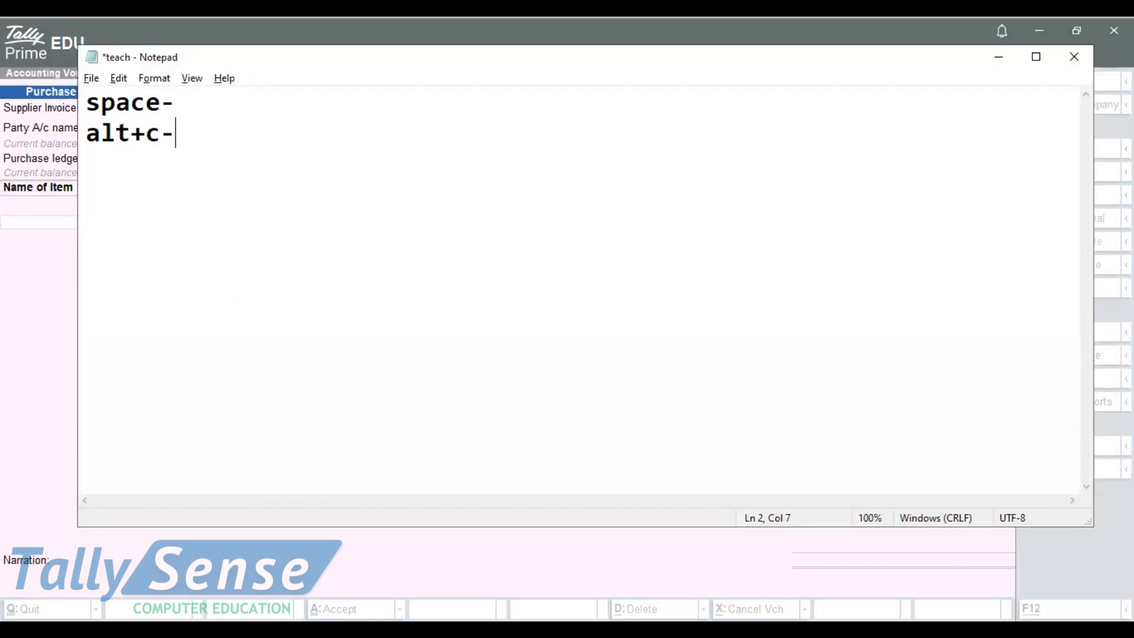
- Return to TallyPrime and start a new stock item named Monitor without an alias
key(alt+Tab)
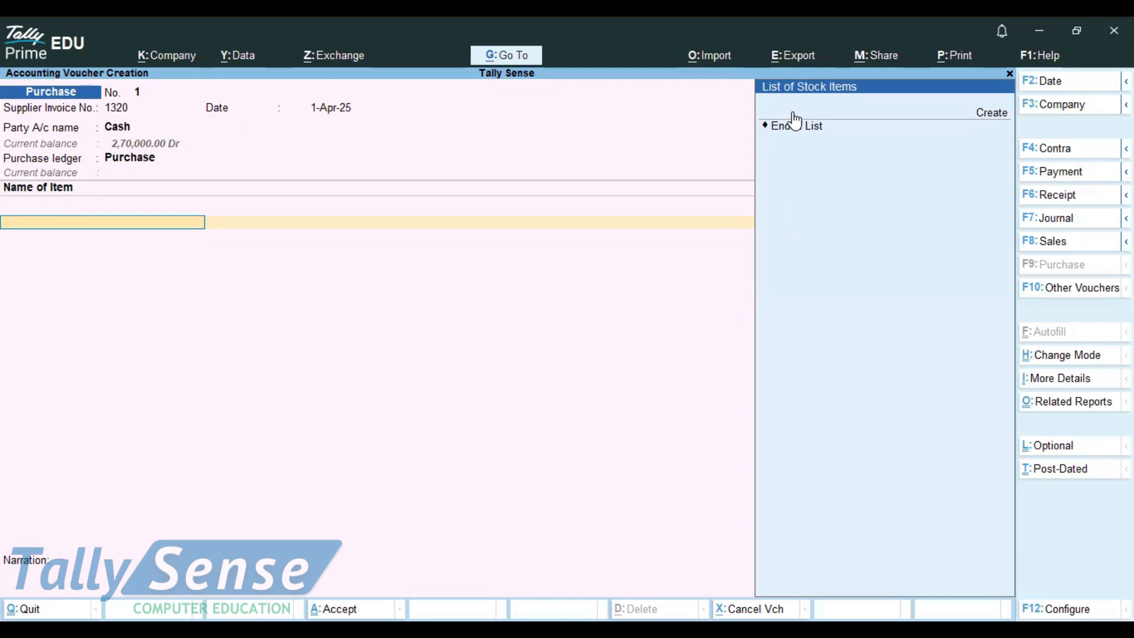
click(986, 118)
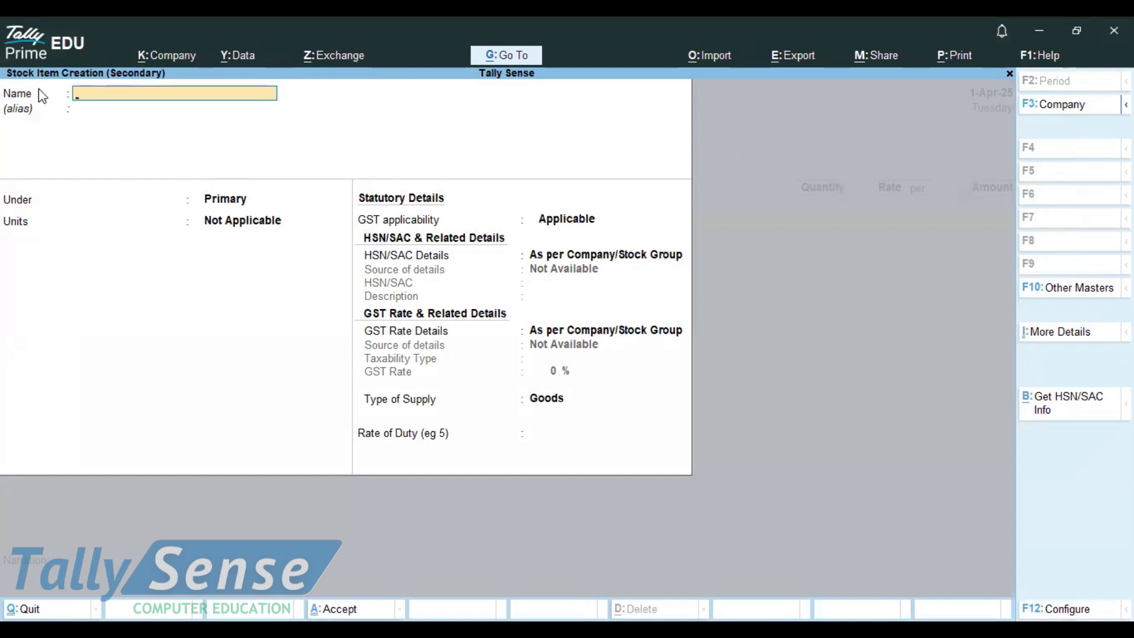
text(Monitor)
key(Return)
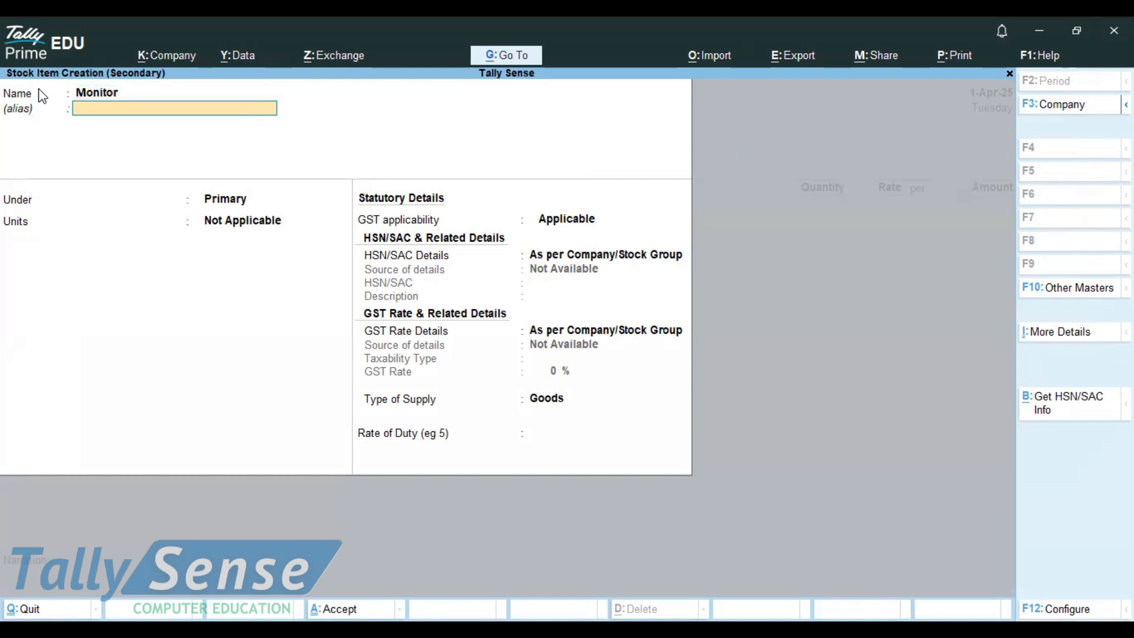
key(Return)
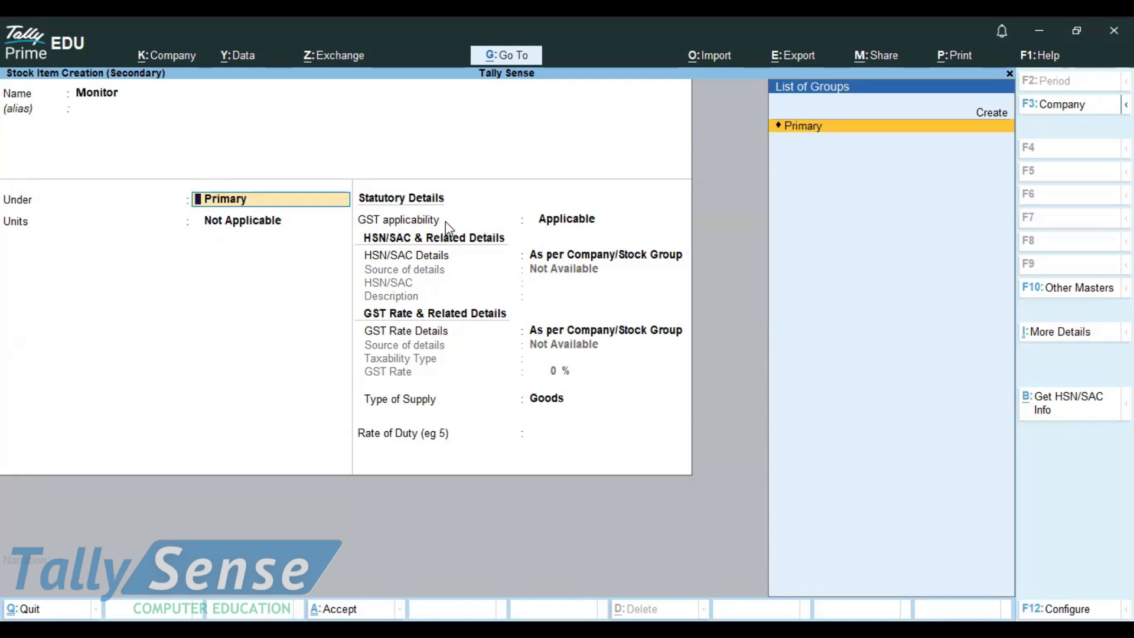
- Create a stock group named Samsung under Primary and place the Monitor item in it
key(Up)
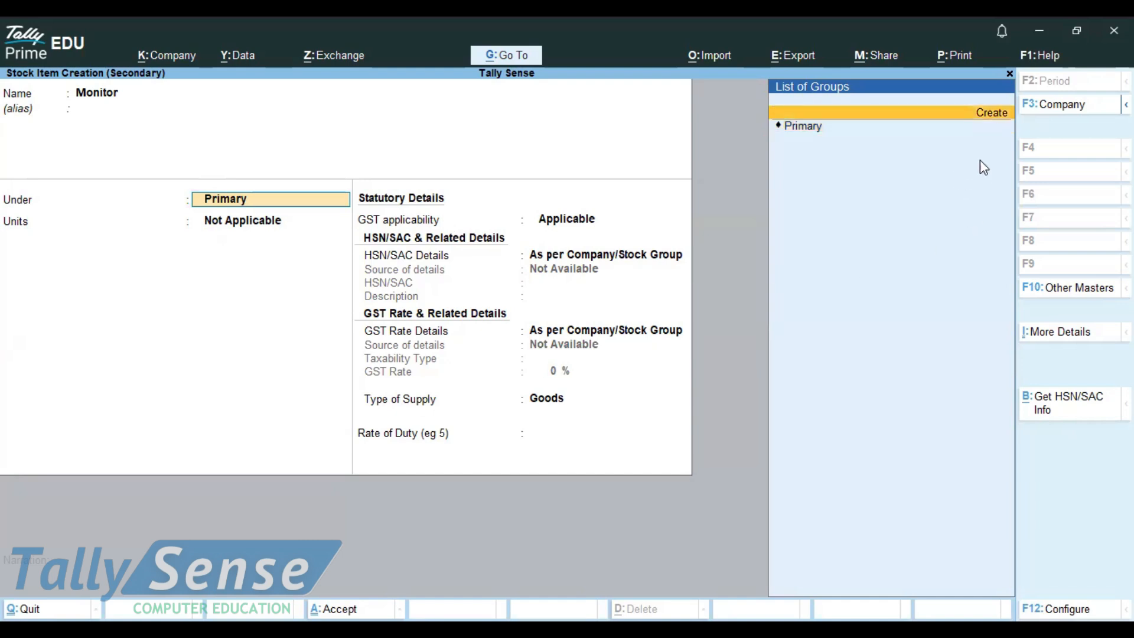
click(994, 121)
text(Samsung)
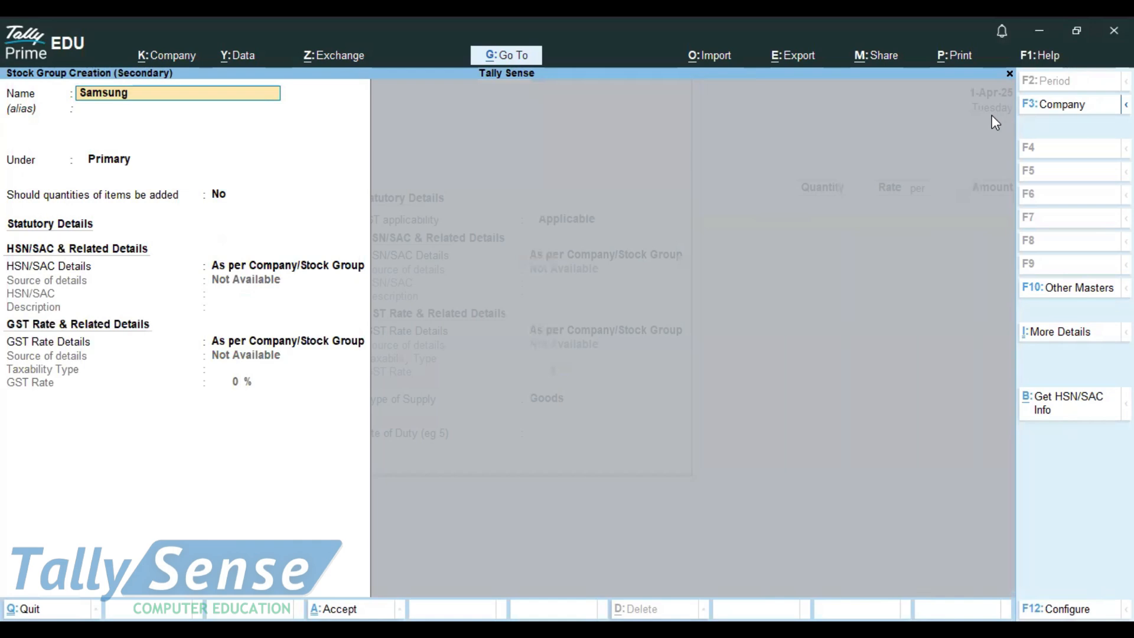
key(ctrl)
key(ctrl+a)
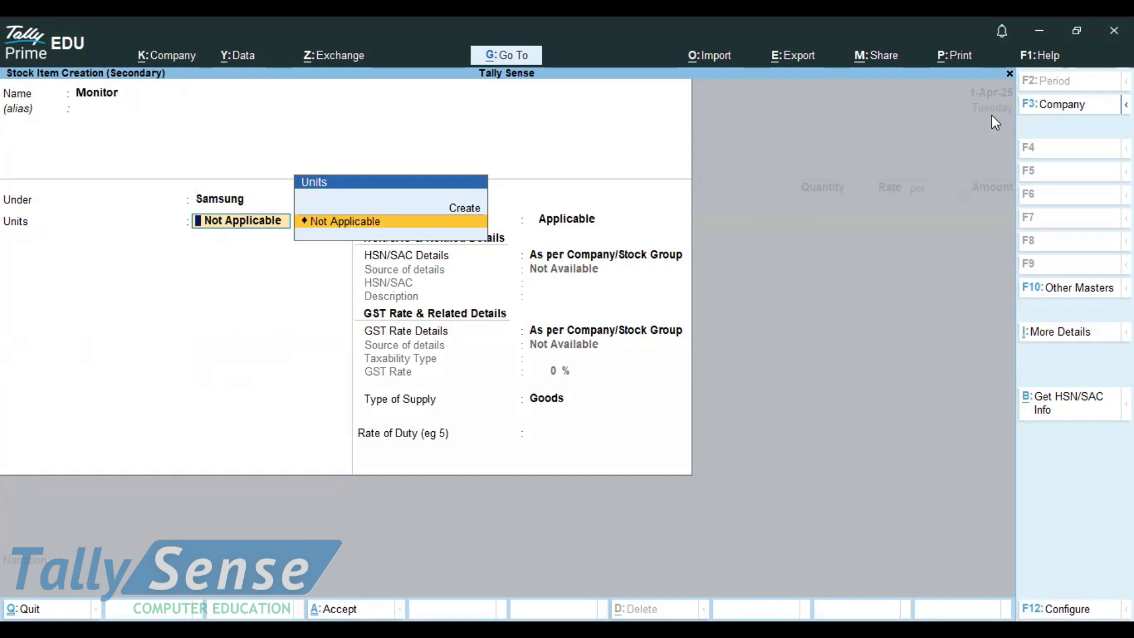
- Switch to the teach file in Notepad and list the units pcs, kg, ltr., ml, cm and grm on separate lines below the existing notes
key(ctrl)
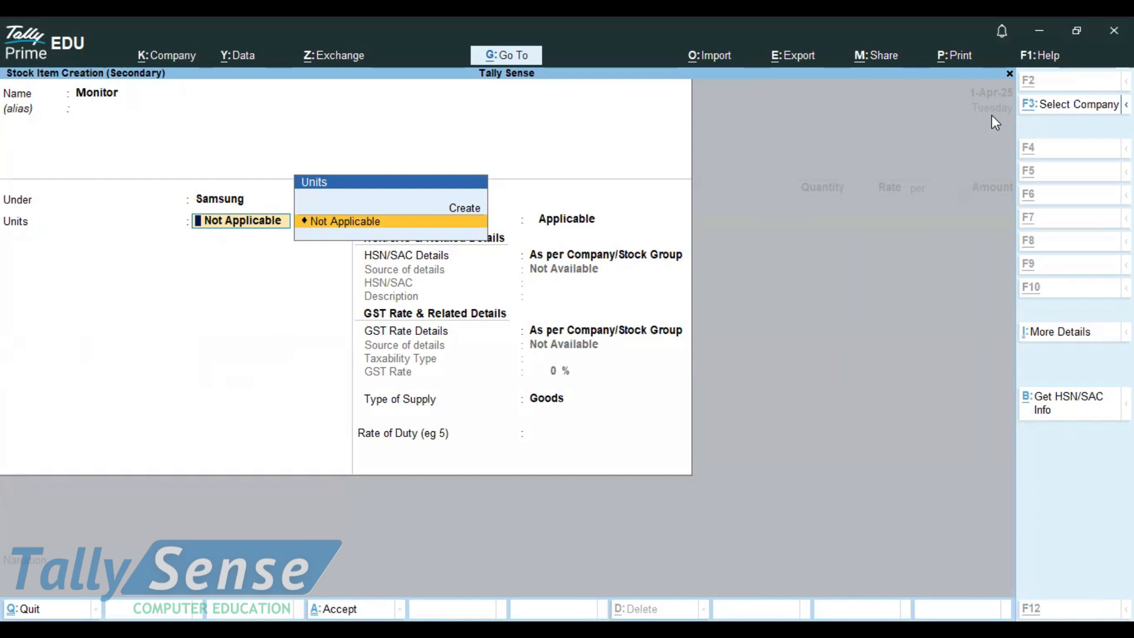
key(alt+Tab)
text(pcs)
key(Return)
text(kh)
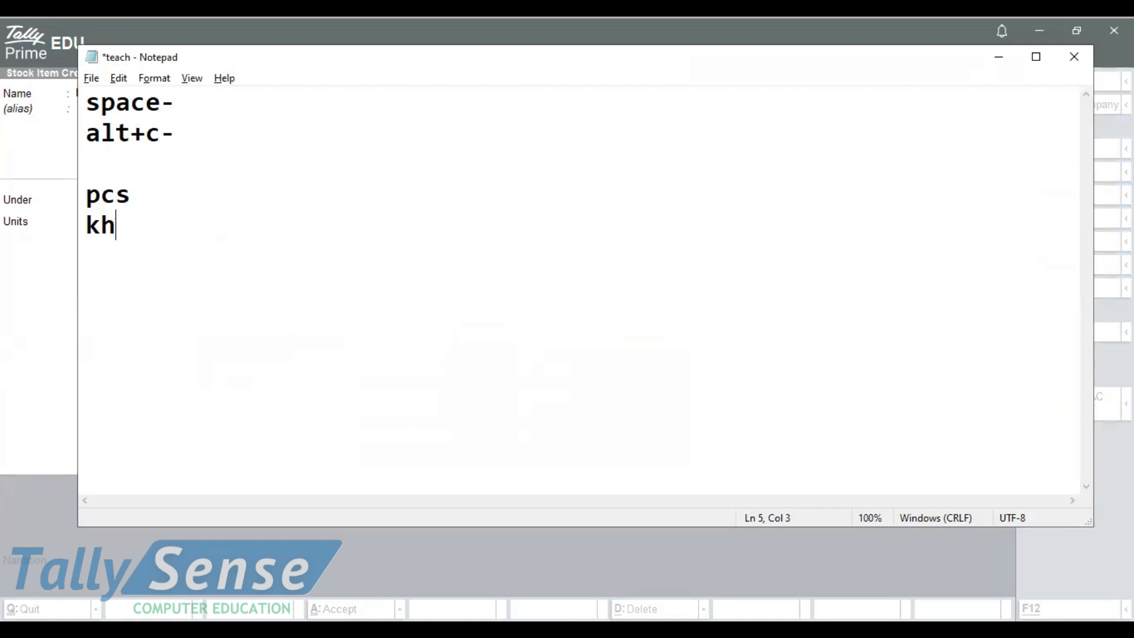
key(BackSpace)
text(g)
key(Return)
text(ltr.)
key(Return)
text(ml)
key(Return)
text(cm)
key(Return)
text(g)
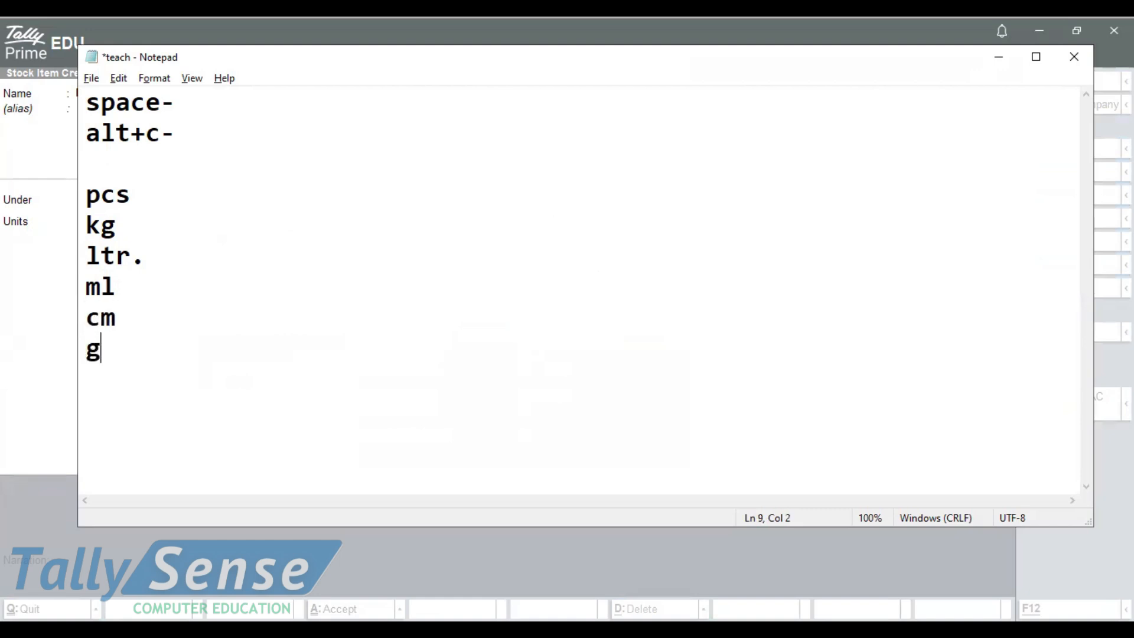
text(rm)
key(Return)
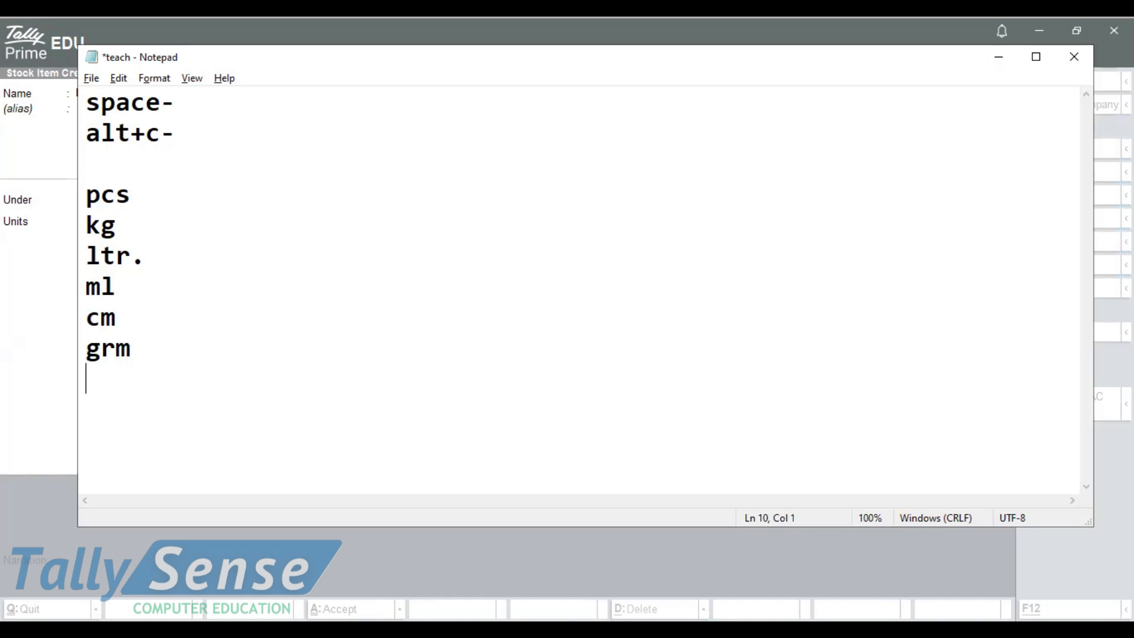
- Extend the pcs line of the unit list so that it reads "pcs/ nos"
click(179, 189)
text(nos)
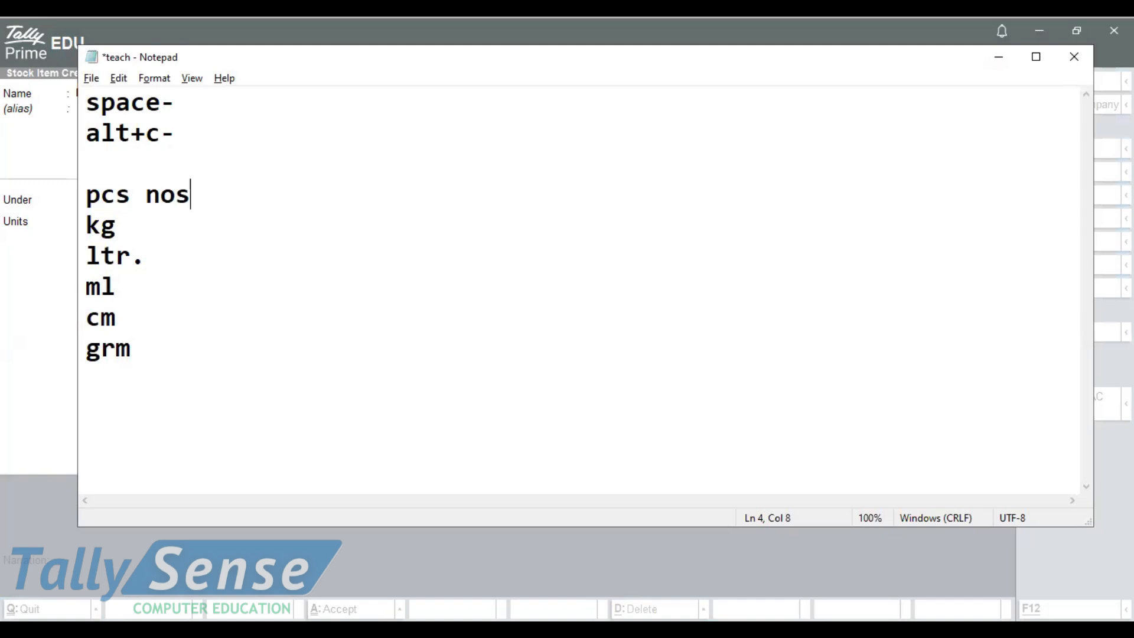
key(Left)
key(Left)
key(Left)
key(Left)
text(/)
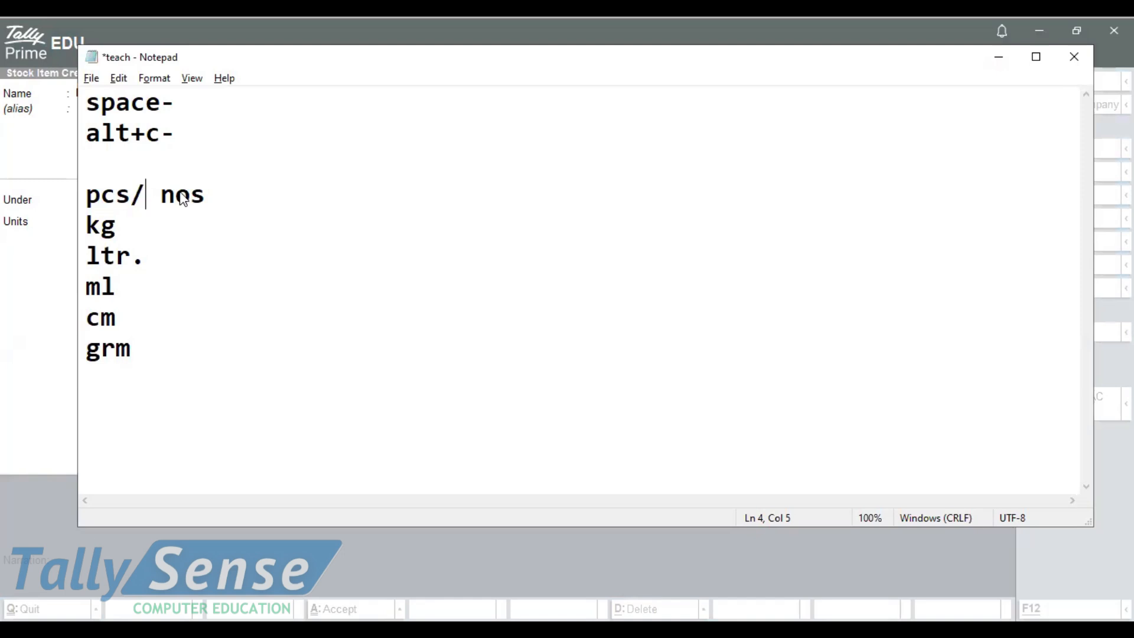
- Return to TallyPrime, create the simple unit pcs with quantity code PCS-PIECES for the Monitor item, and save the item
key(alt+Tab)
key(alt+c)
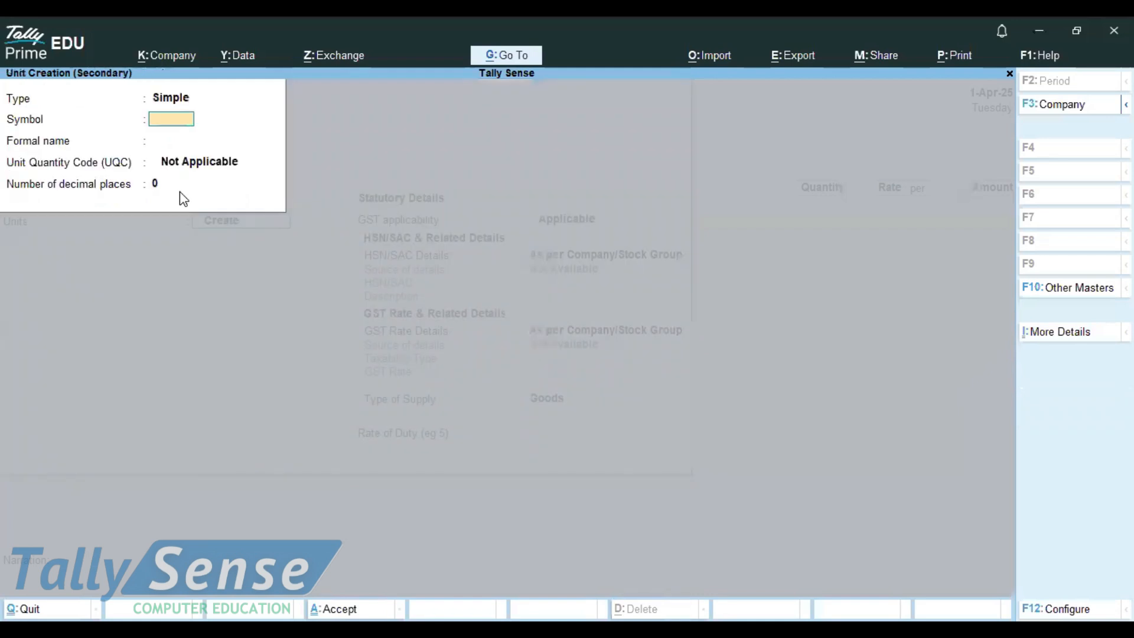
text(pcs)
key(Return)
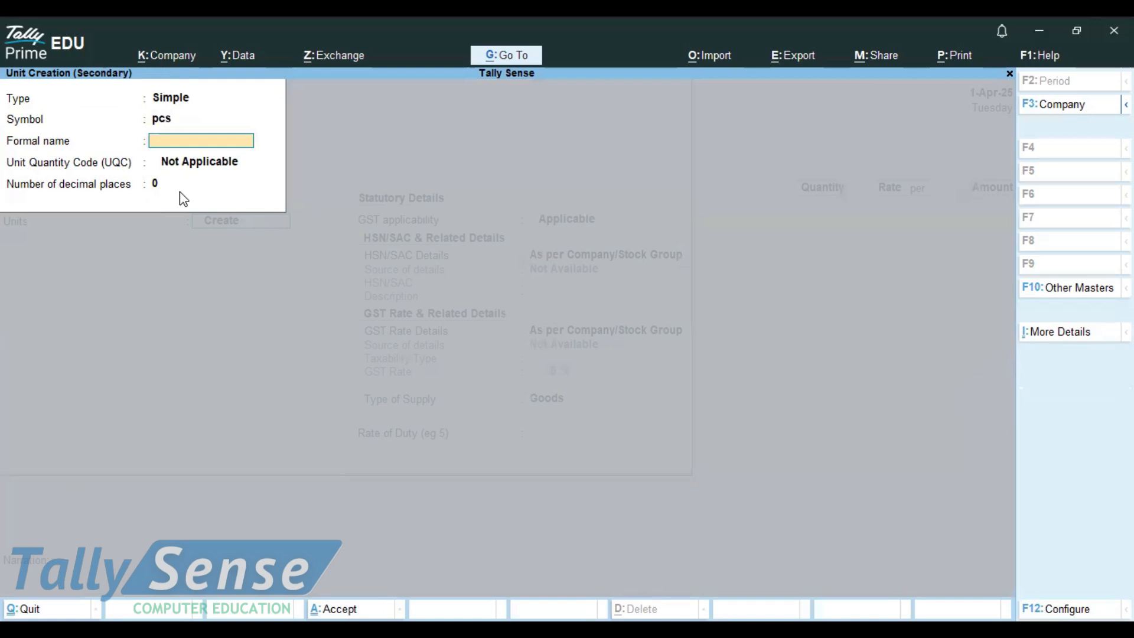
key(Return)
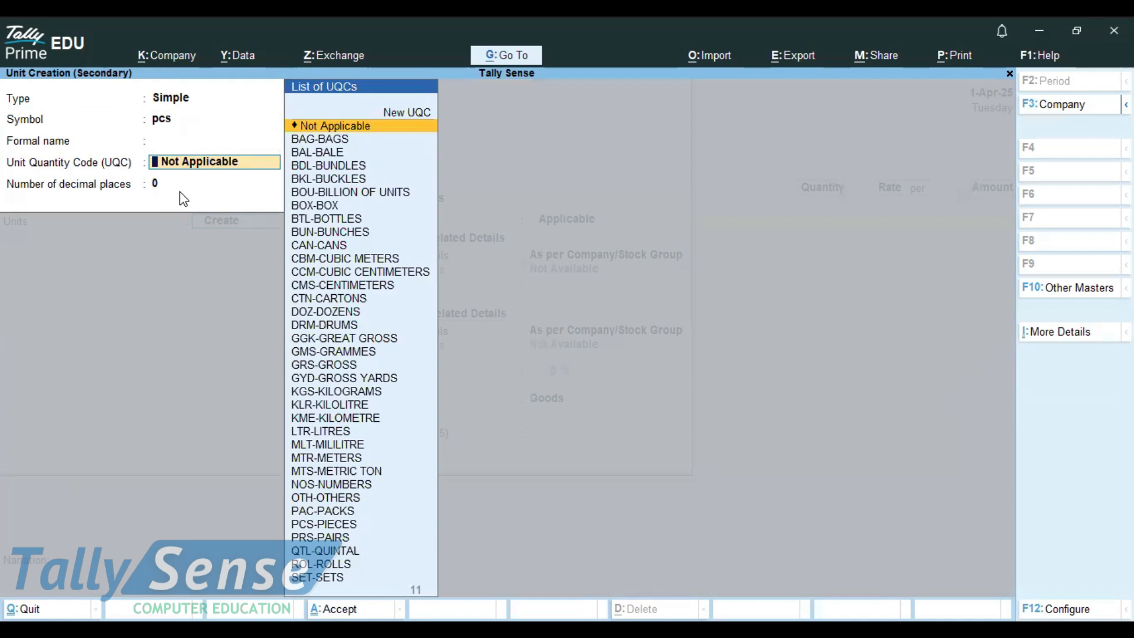
key(Up)
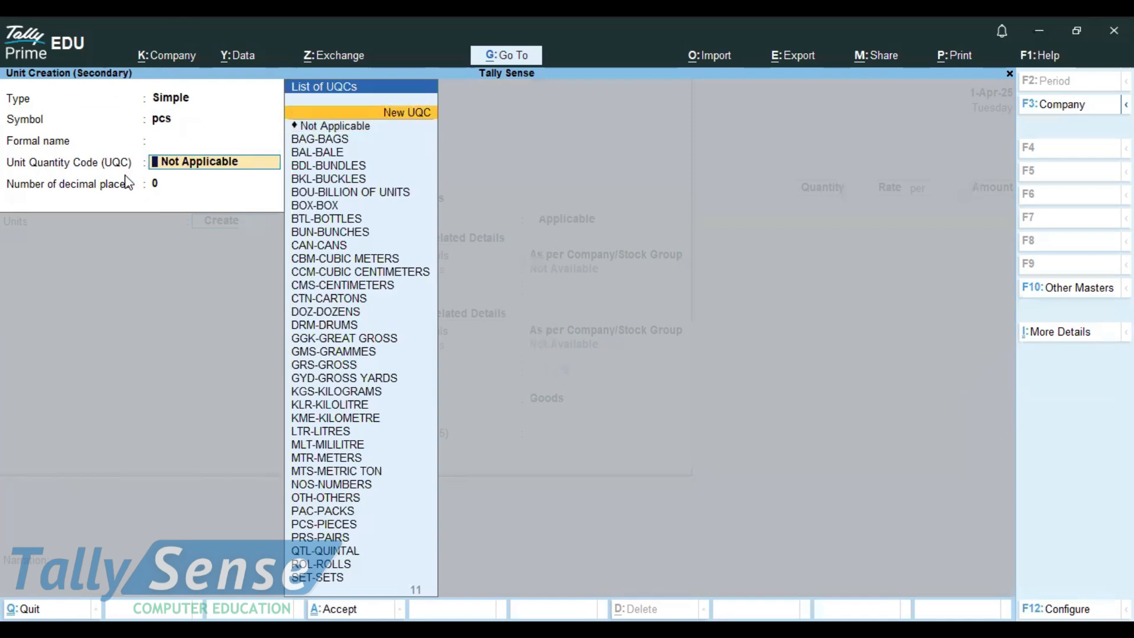
text(p)
key(BackSpace)
key(Return)
key(BackSpace)
text(pc)
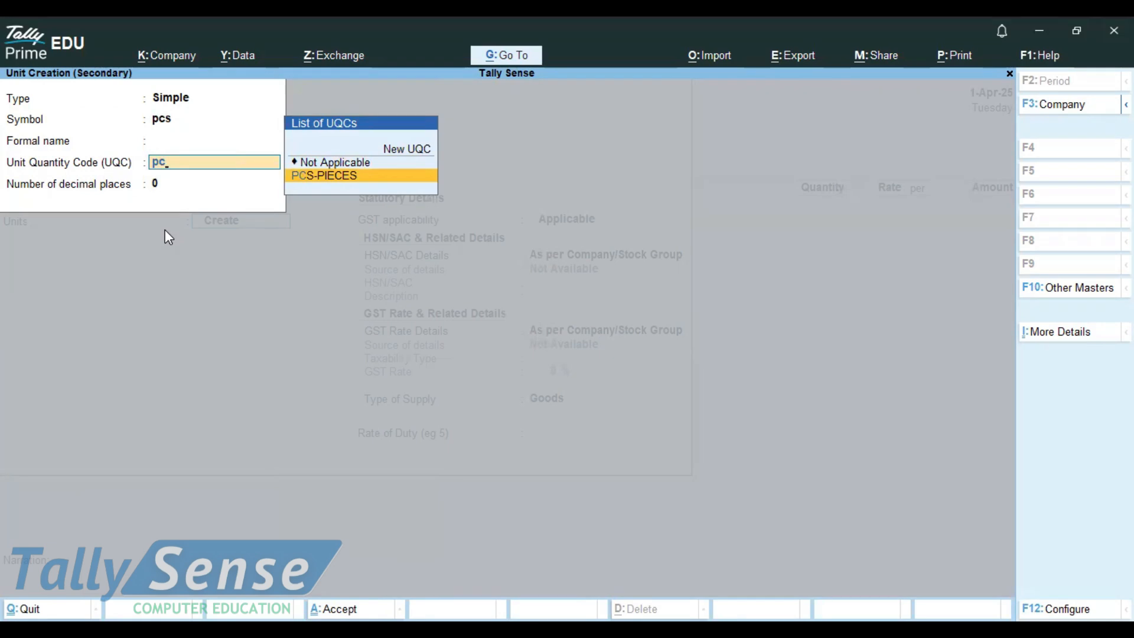
key(Return)
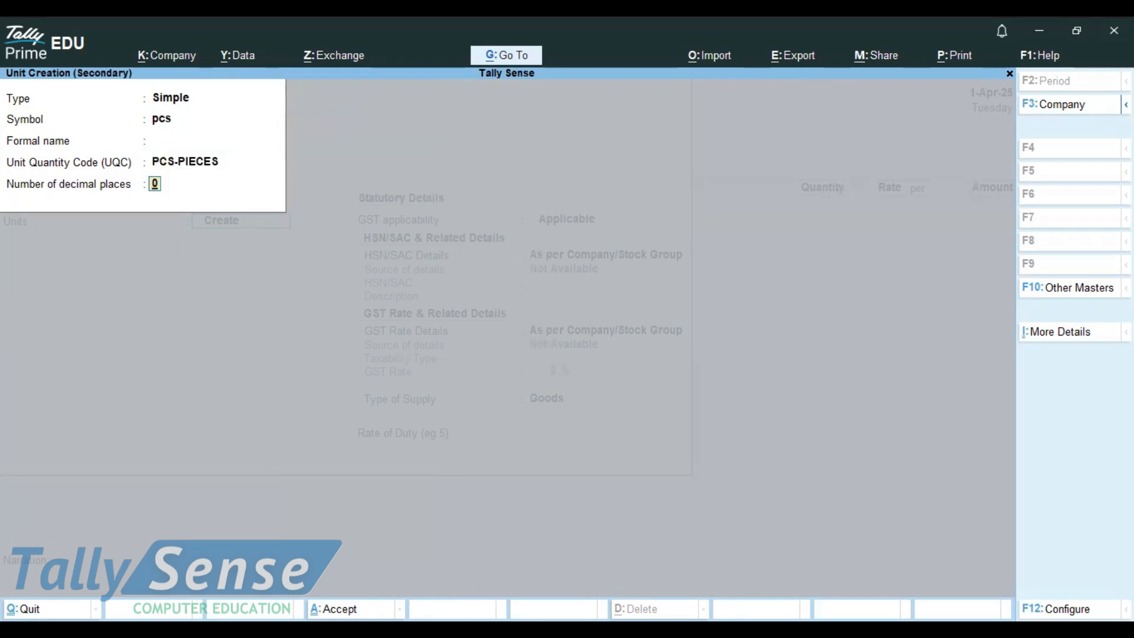
key(ctrl+a)
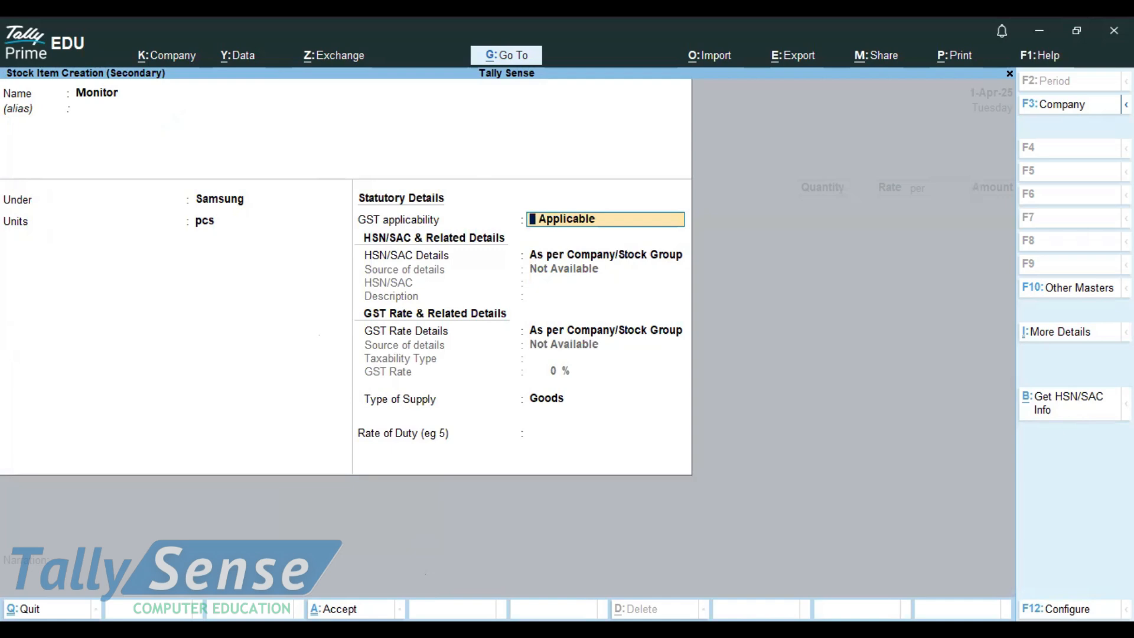
key(ctrl+a)
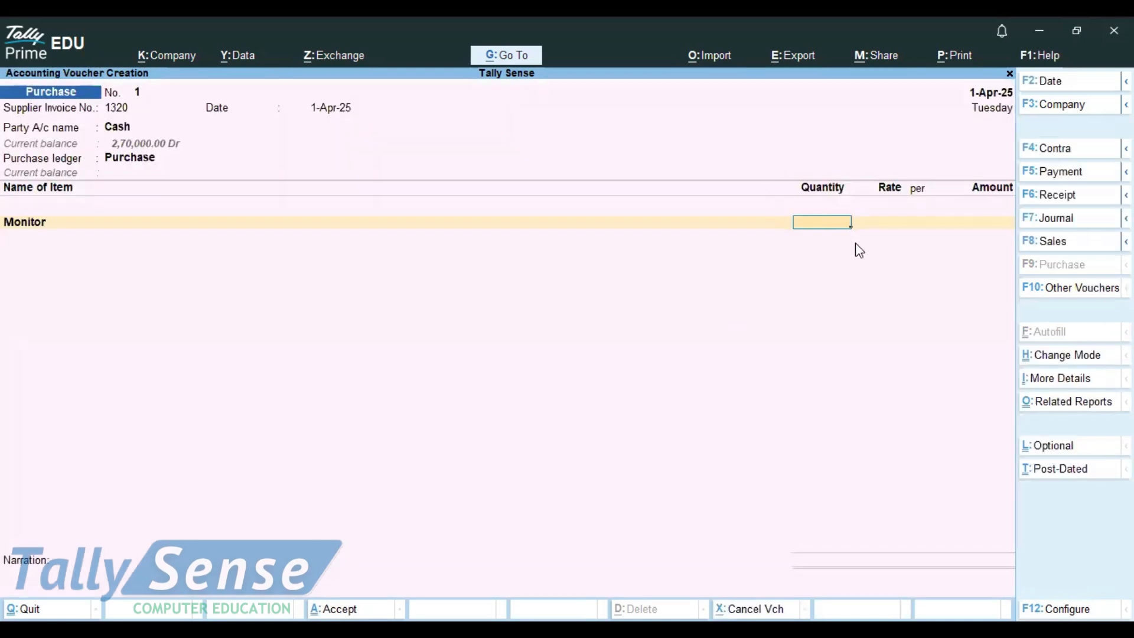
- Enter a quantity of 10 pcs at a rate of 4000 per piece for Monitor in the purchase voucher
text(10)
key(Return)
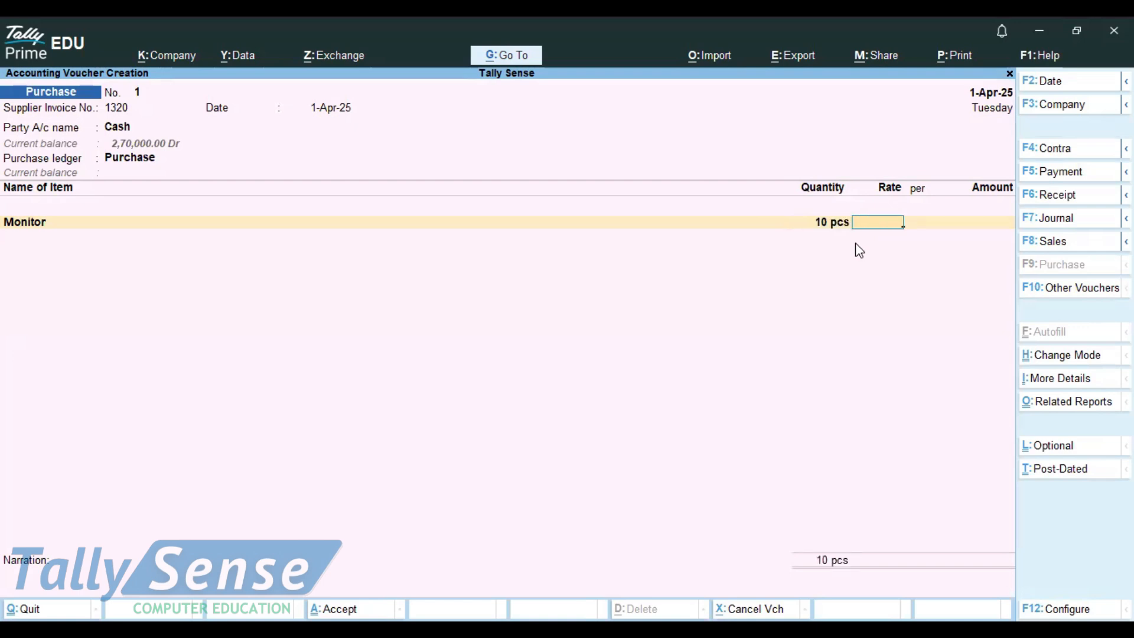
text(4000)
key(Return)
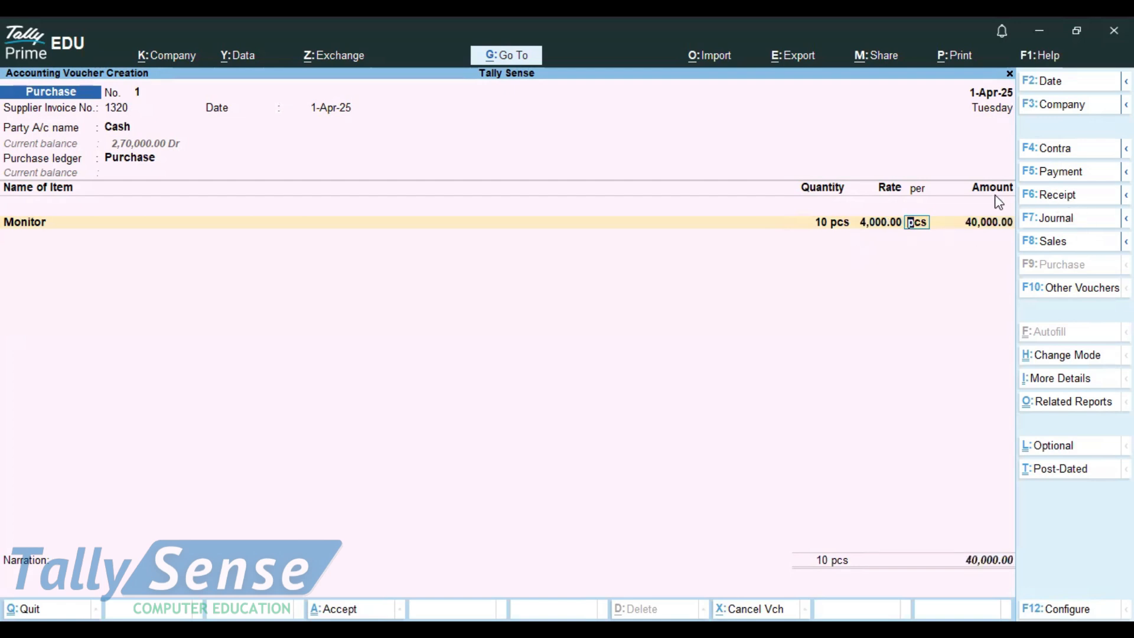
key(Return)
key(Return)
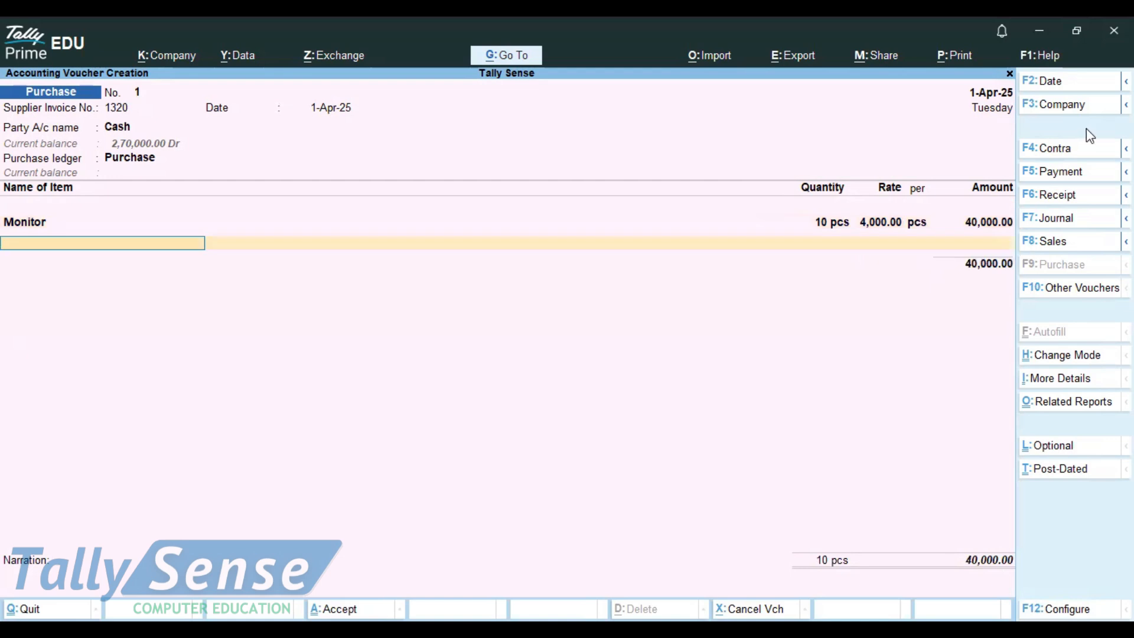
- Create a stock item named Mouse under Primary with unit pcs as the voucher's second item
key(space)
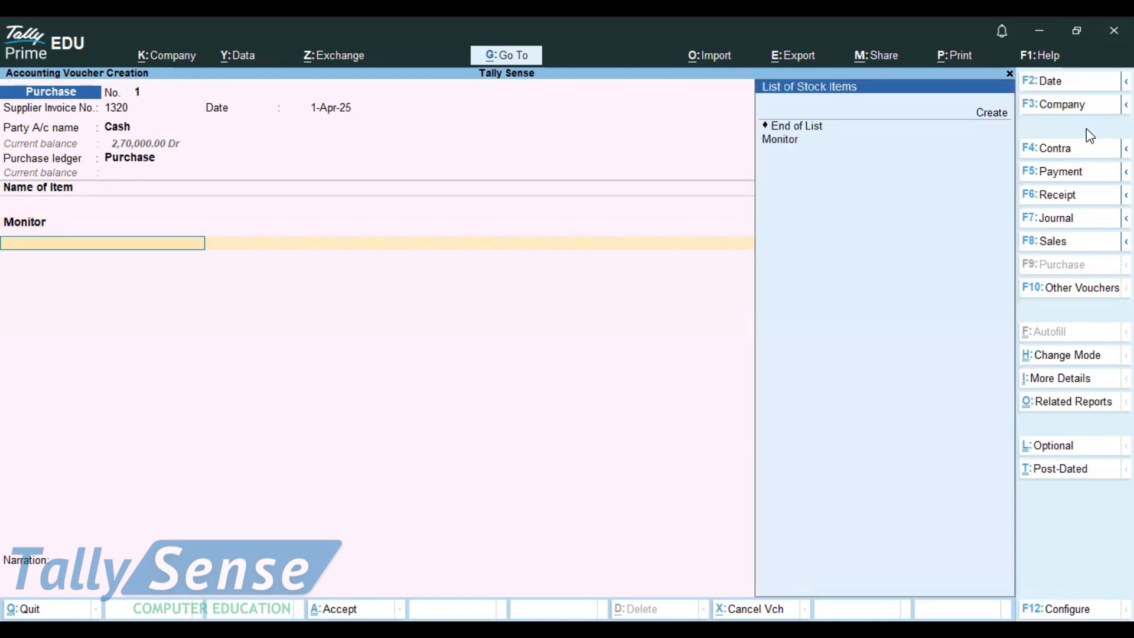
key(Up)
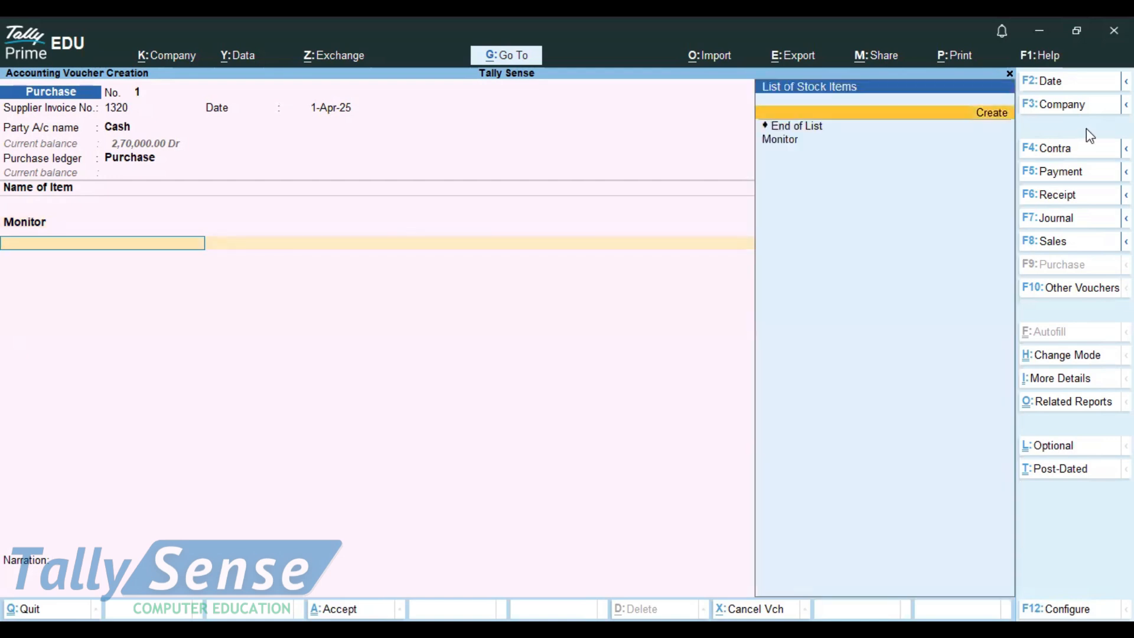
click(991, 118)
text(Mouse)
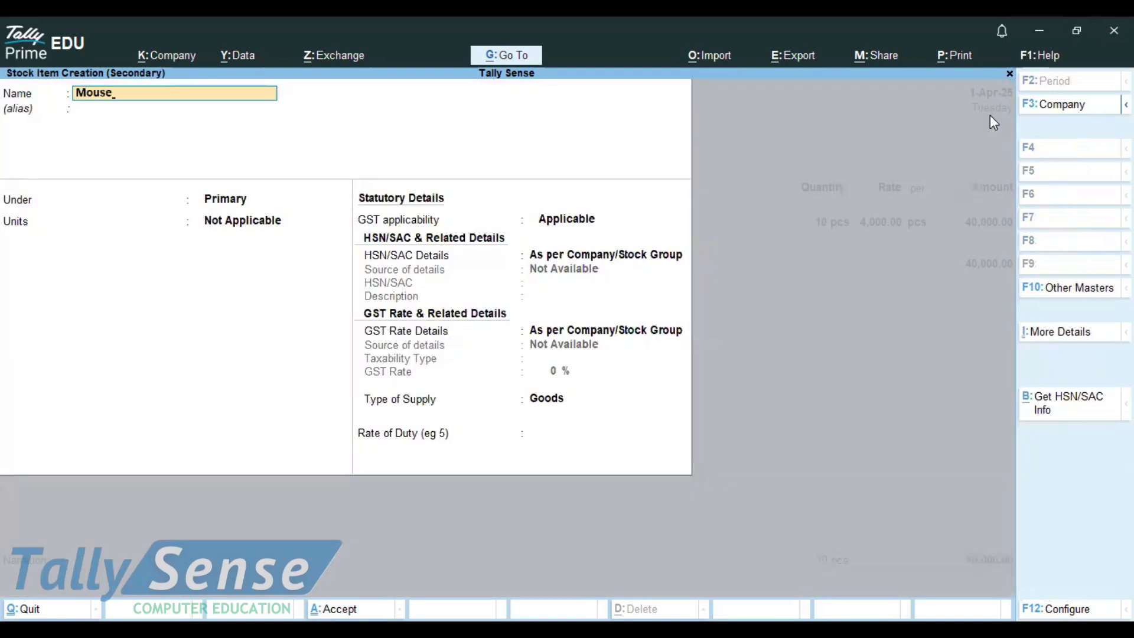
key(Return)
key(Return)
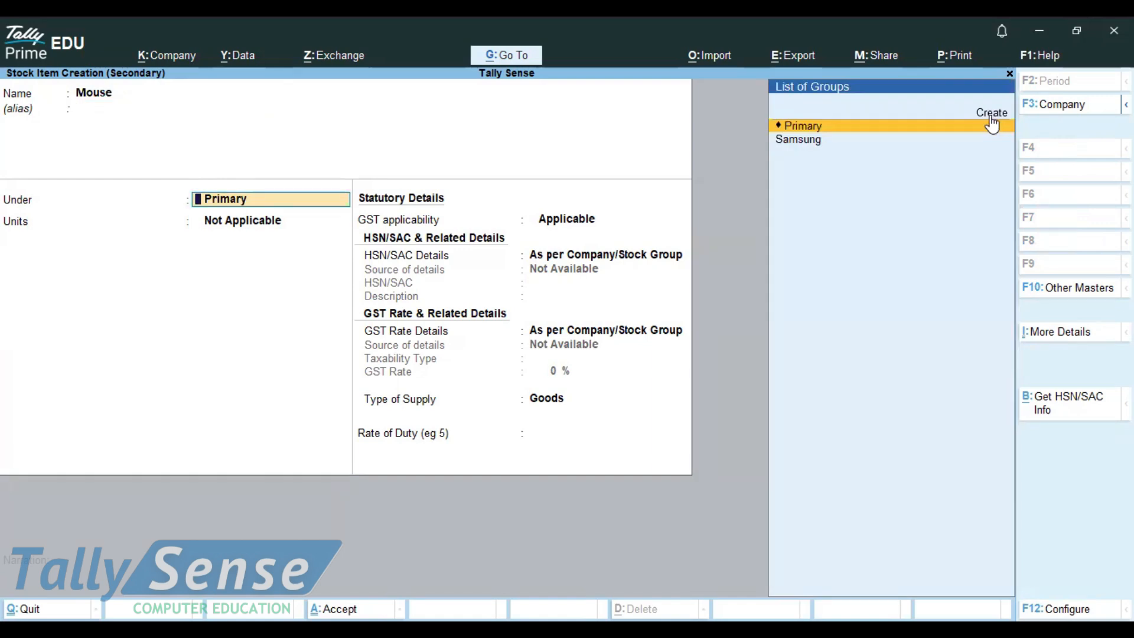
key(Return)
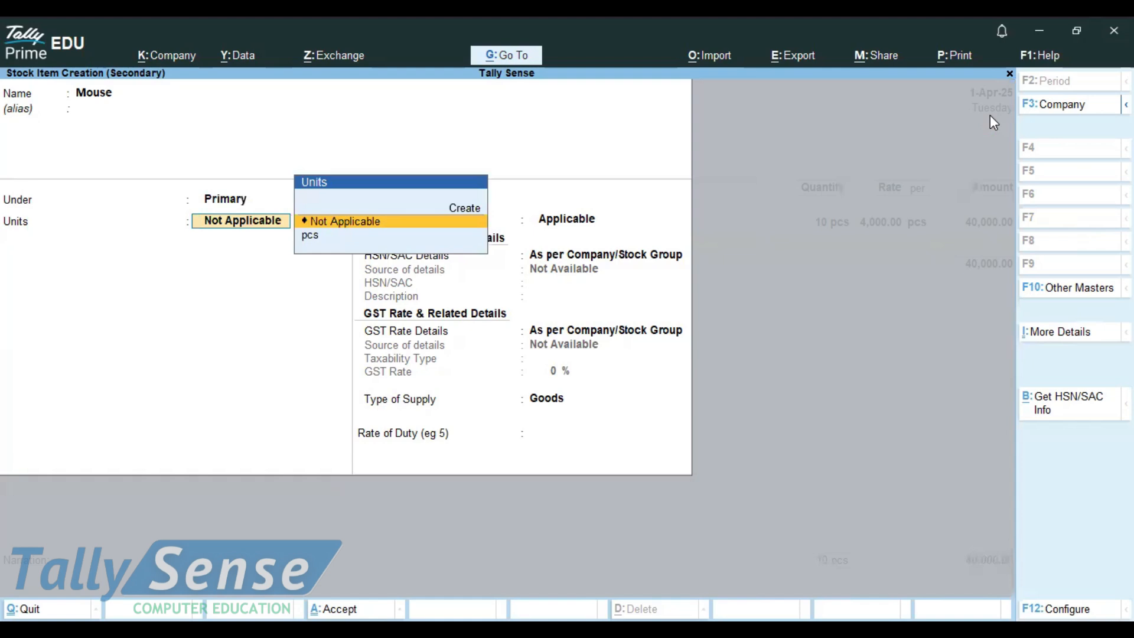
key(Down)
key(Return)
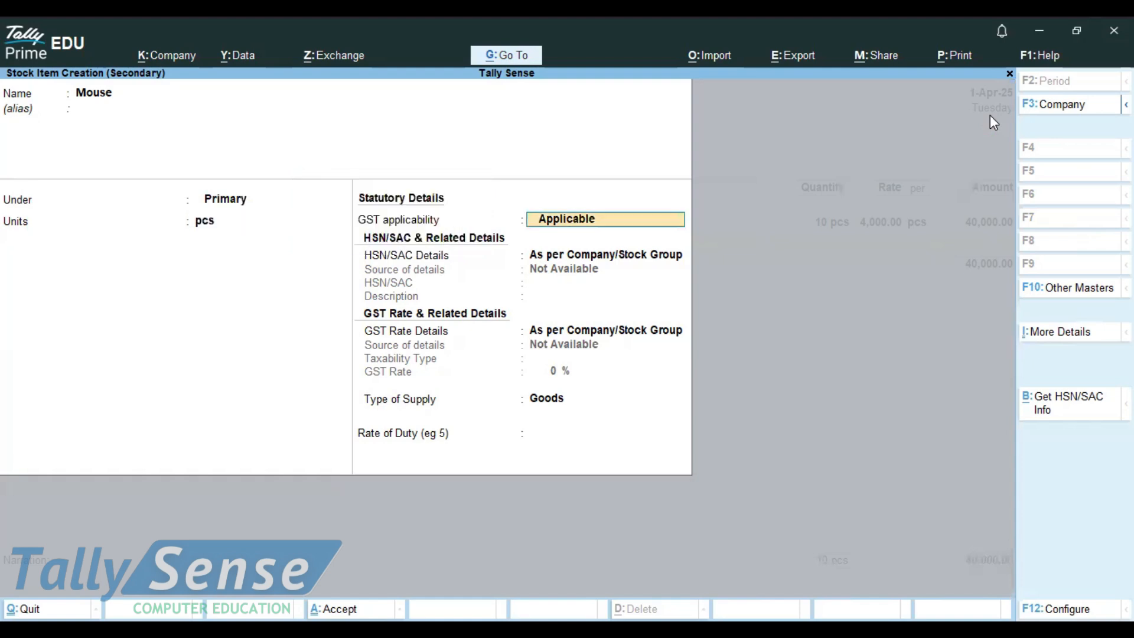
key(ctrl+a)
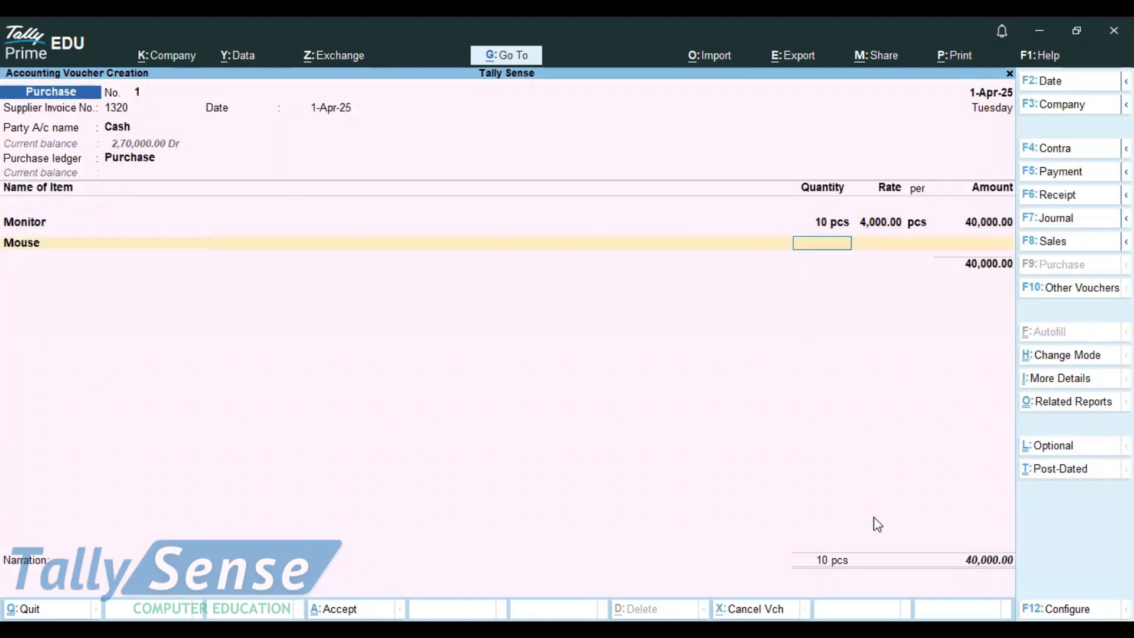
- Enter a quantity of 50 pcs at a rate of 250 per piece for Mouse
text(50)
key(Return)
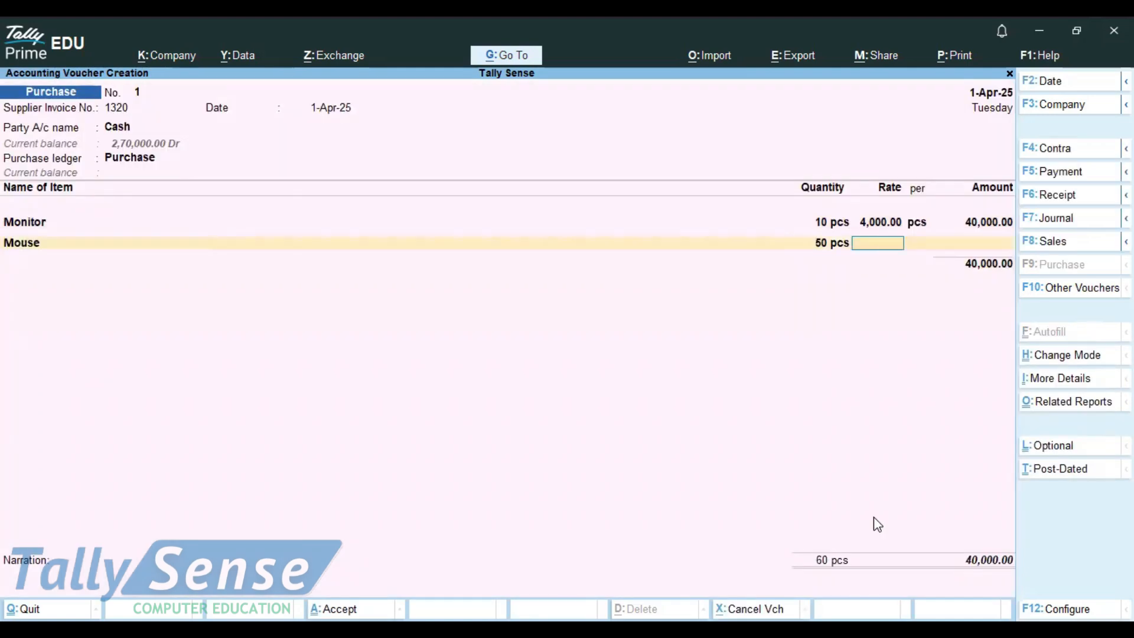
text(250)
key(Return)
key(Return)
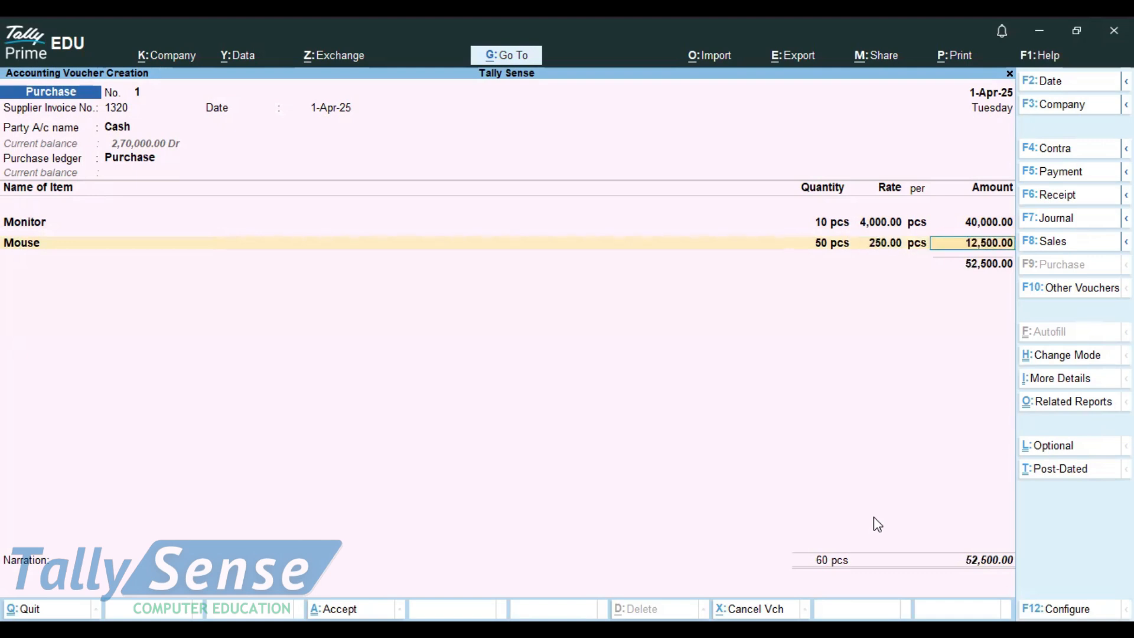
key(Return)
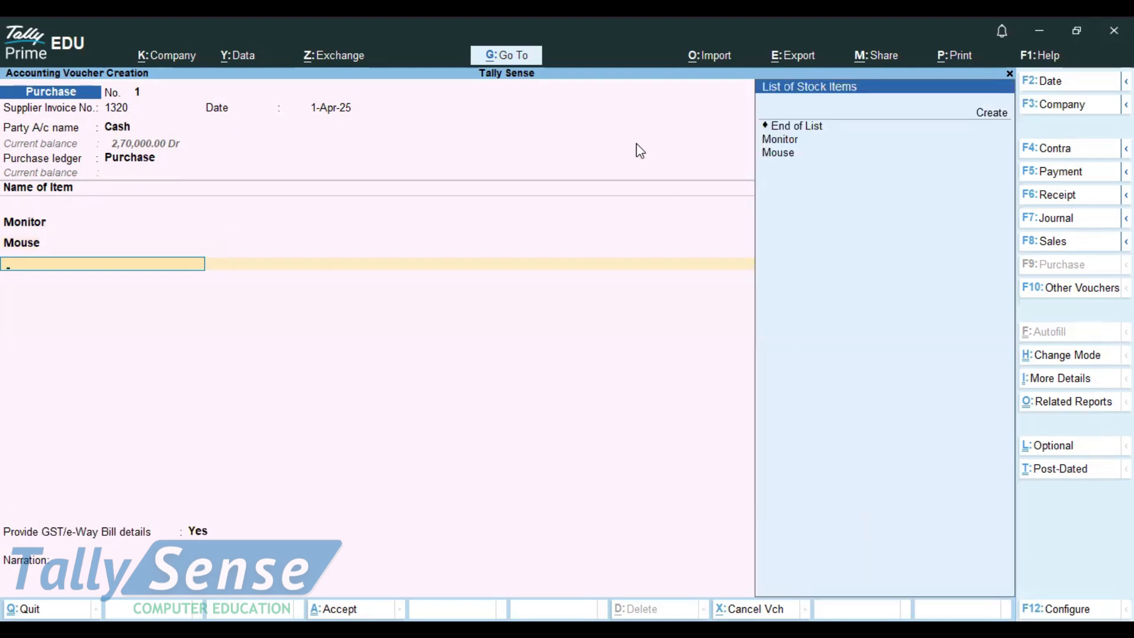
- Start a new stock item named Keyboard under Primary without an alias for the voucher's third line
click(989, 113)
text(Keyboard)
key(Return)
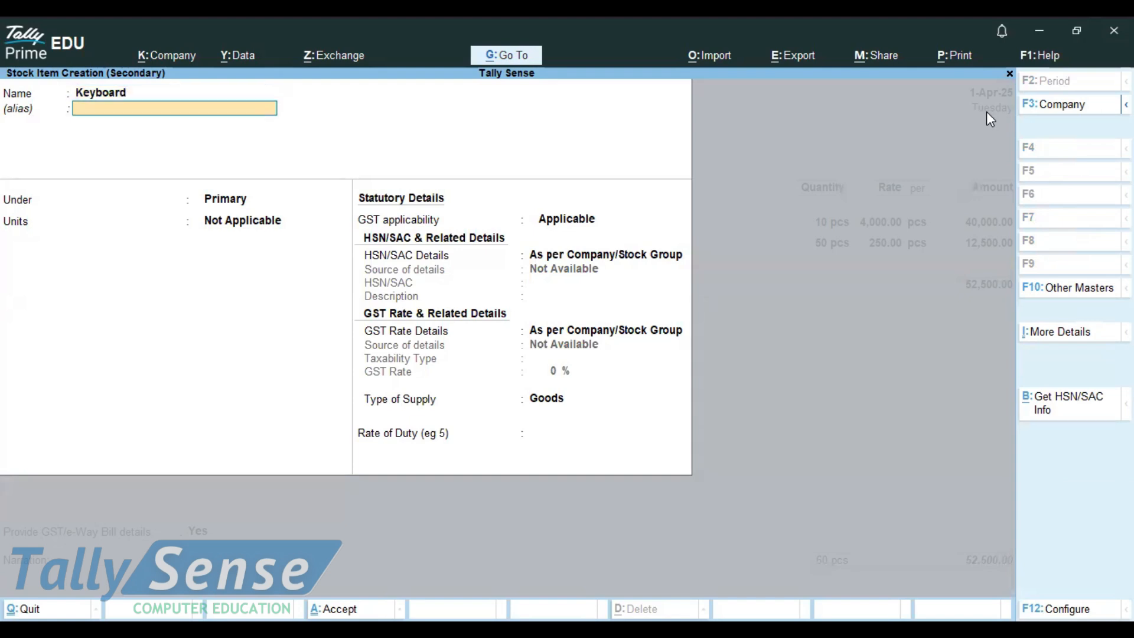
key(Return)
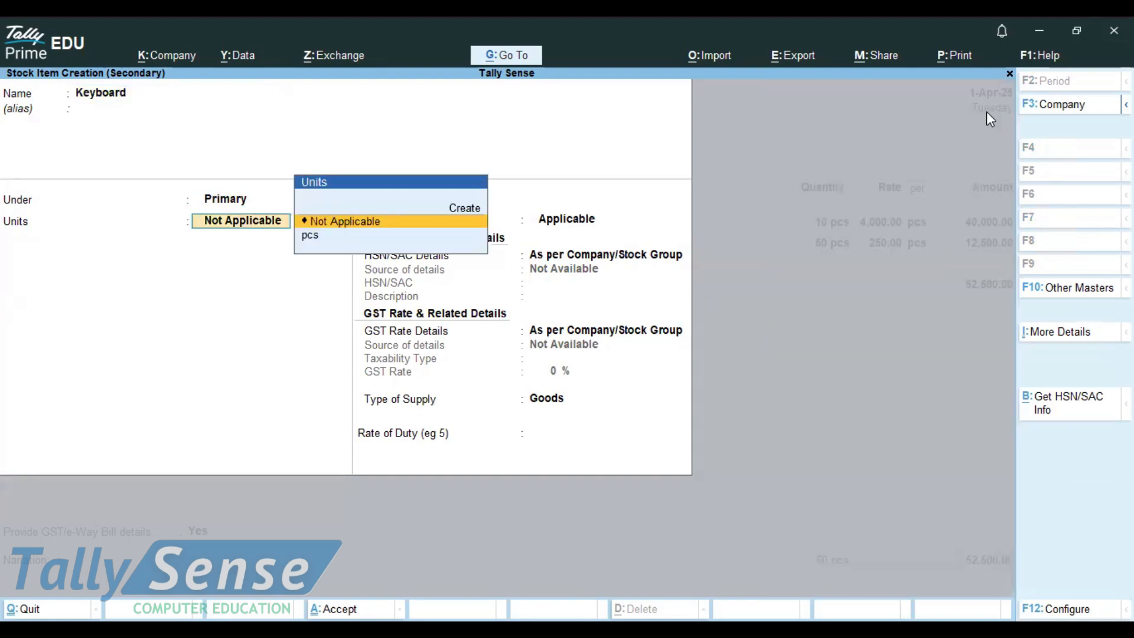
- Create the simple unit Nos with quantity code NOS-NUMBERS for the Keyboard item and save the item
key(Up)
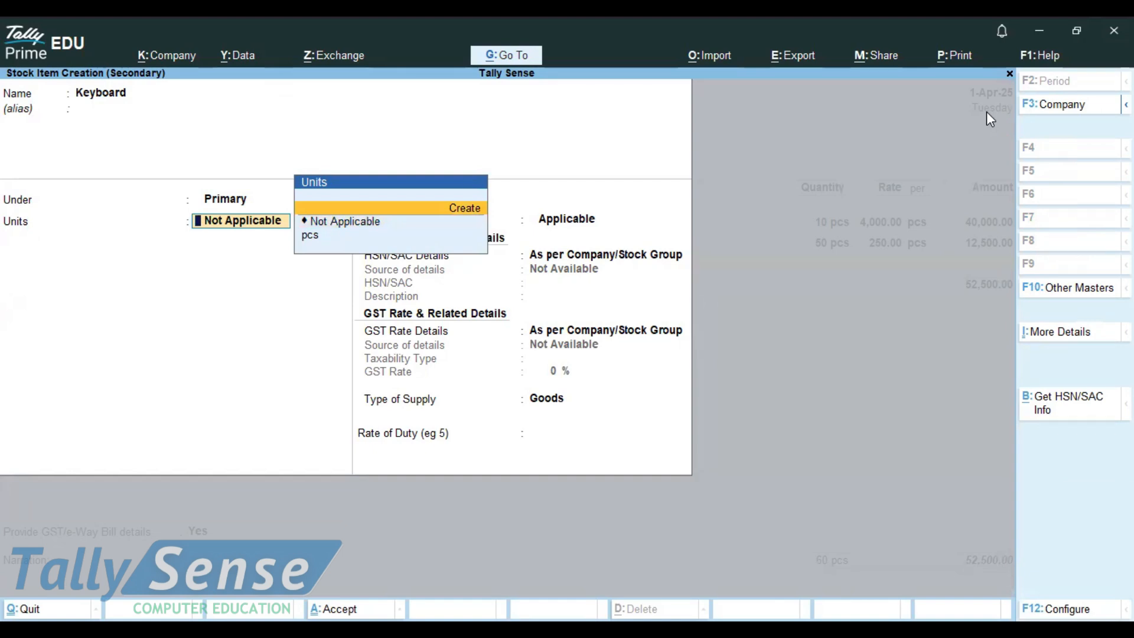
key(Return)
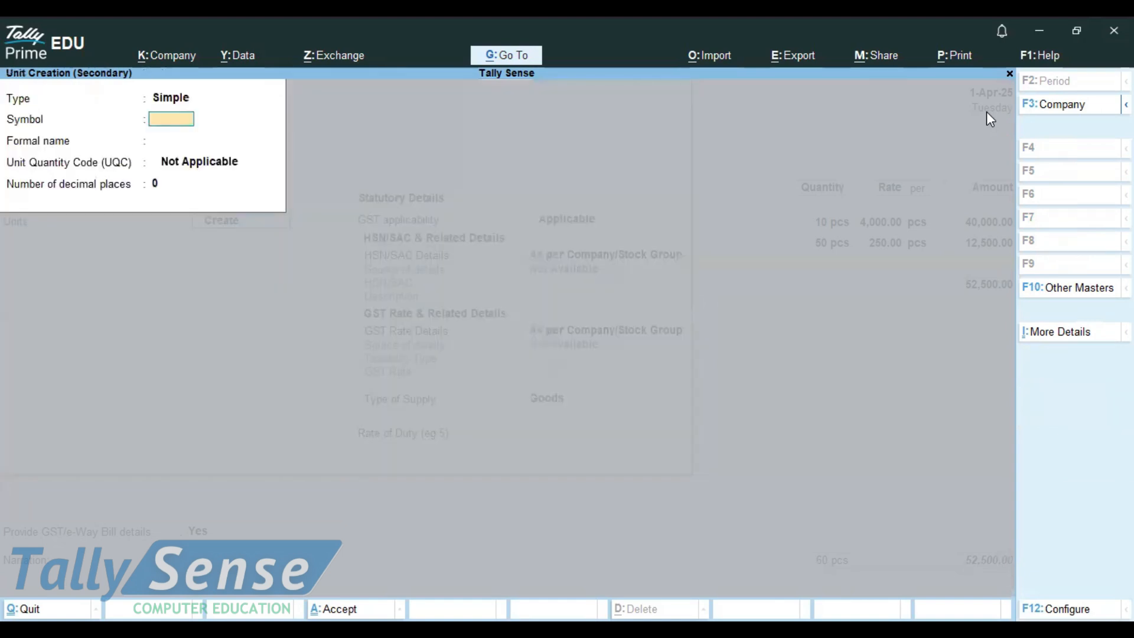
text(Nos)
key(Return)
key(Return)
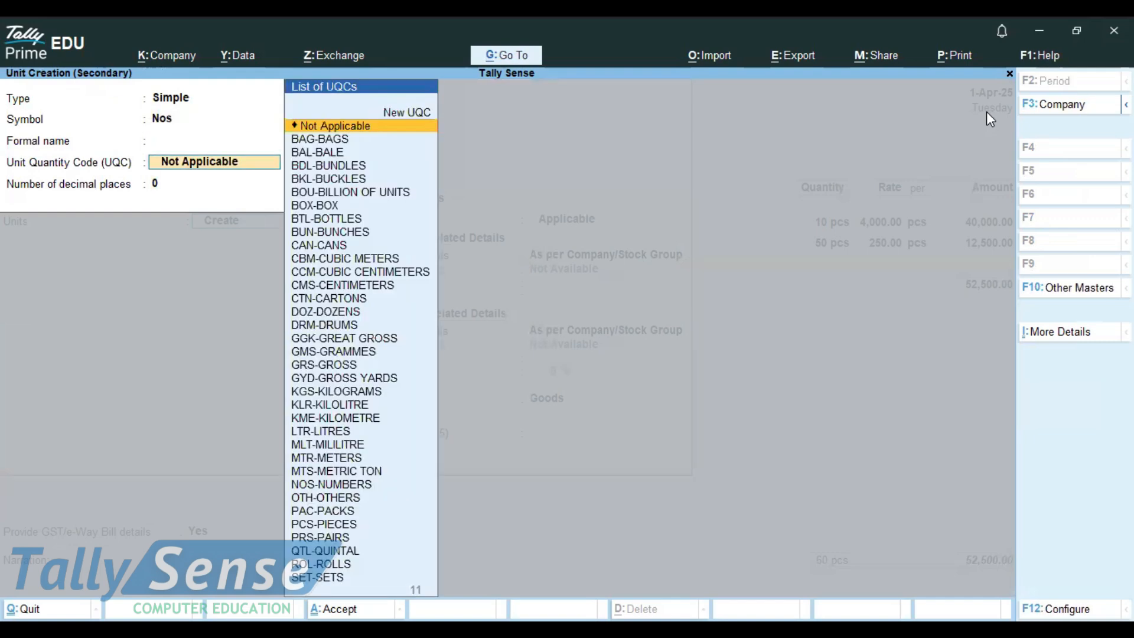
text(no)
key(Return)
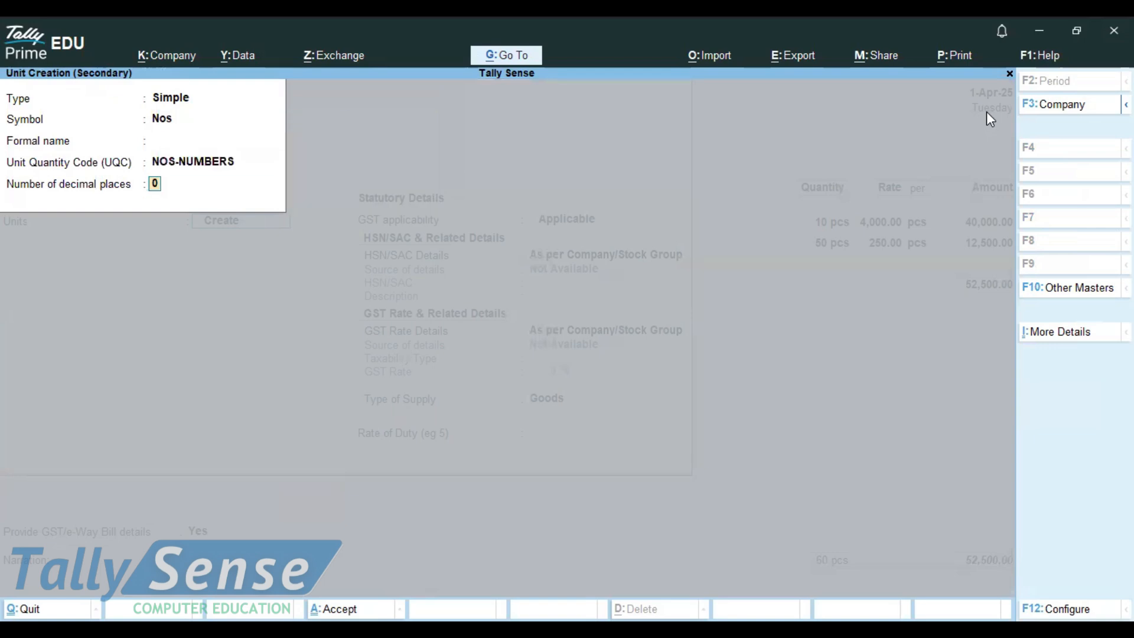
key(ctrl+a)
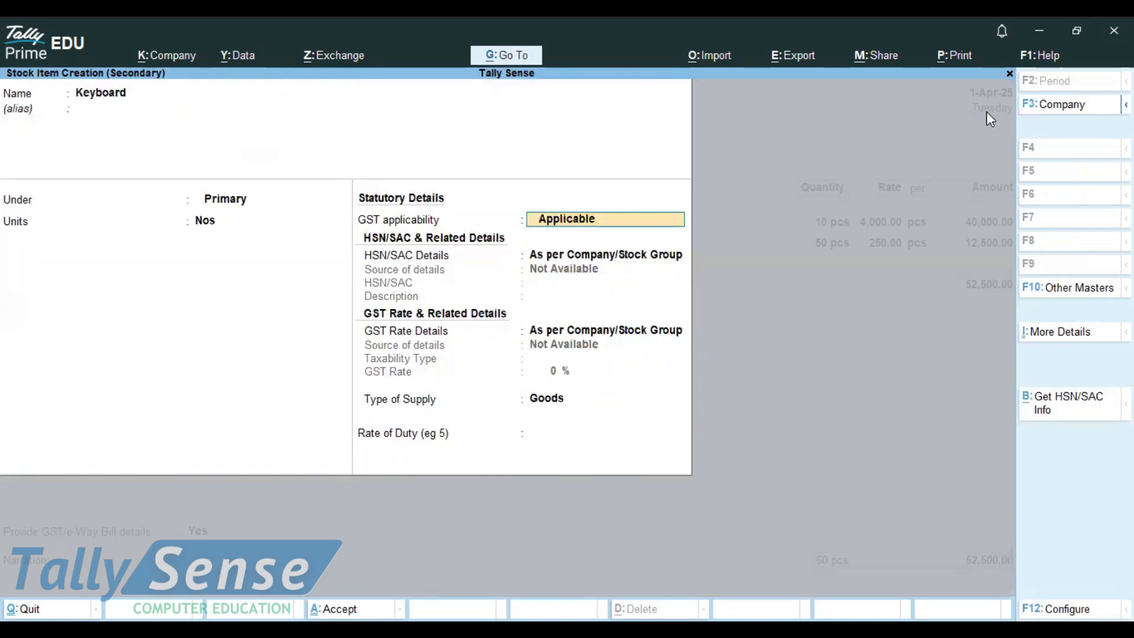
key(ctrl+a)
- Enter a quantity of 50 Nos at a rate of 600 for Keyboard and accept the line's amount
text(50)
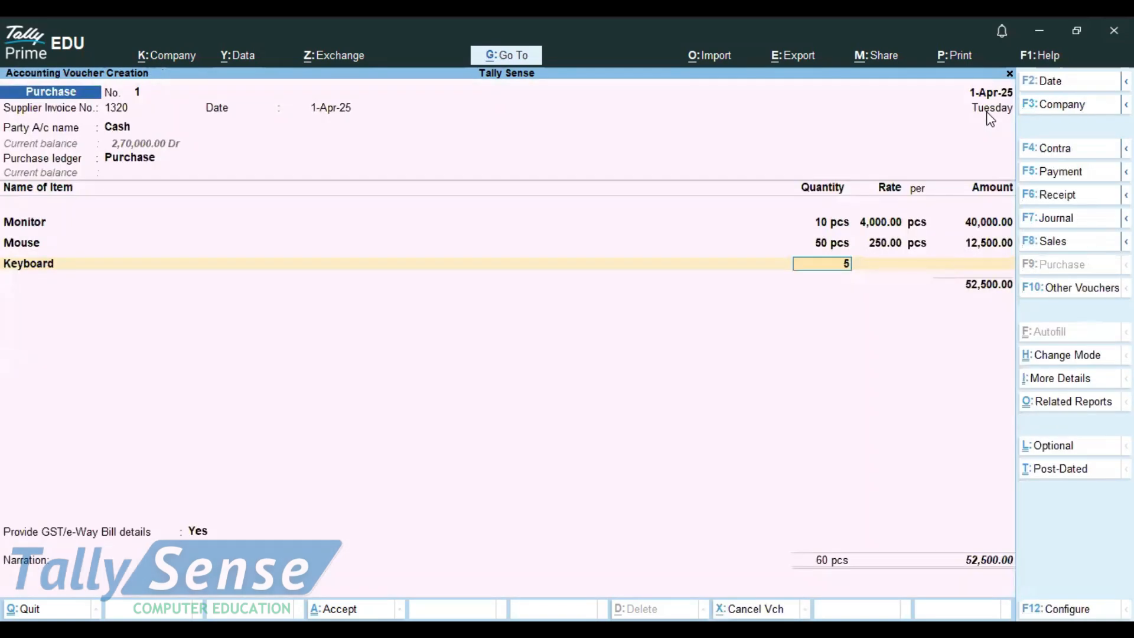
key(Return)
text(600)
key(Return)
key(Return)
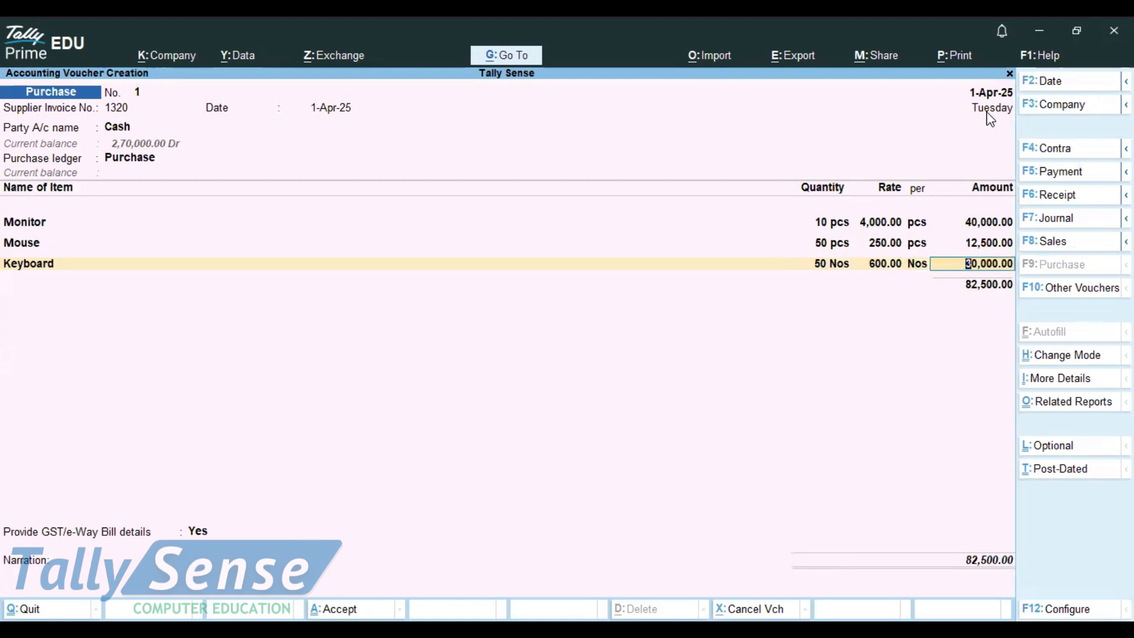
key(BackSpace)
key(Return)
- Create a stock item named Usb Cable under Primary with unit Nos as the voucher's fourth item
key(alt+c)
text(Us)
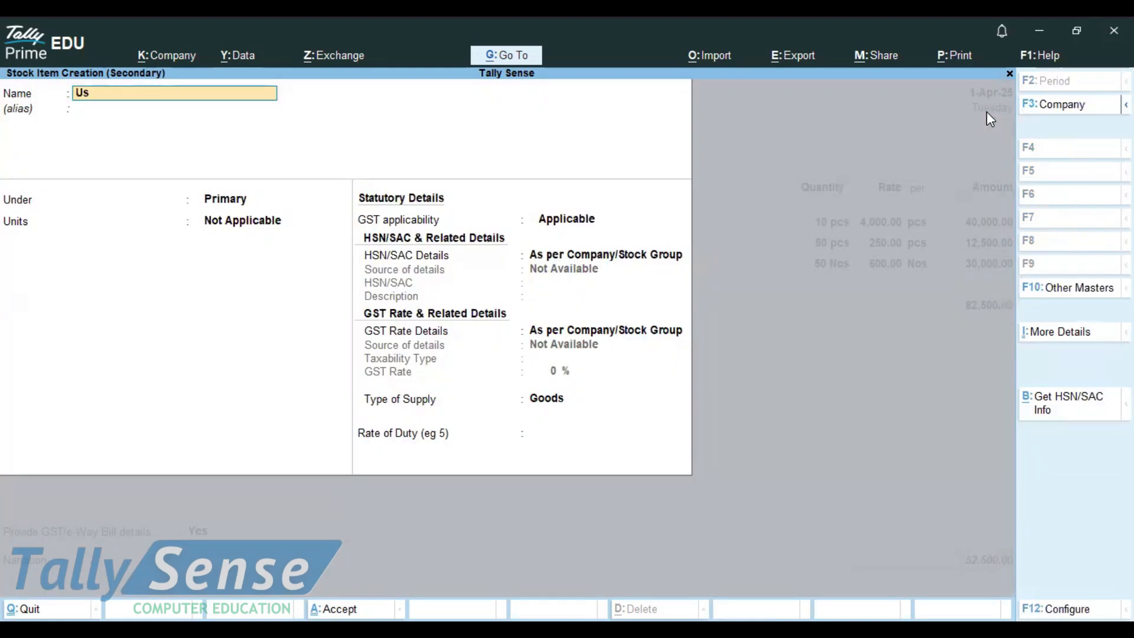
text(b Cable)
key(Return)
key(Return)
key(Return)
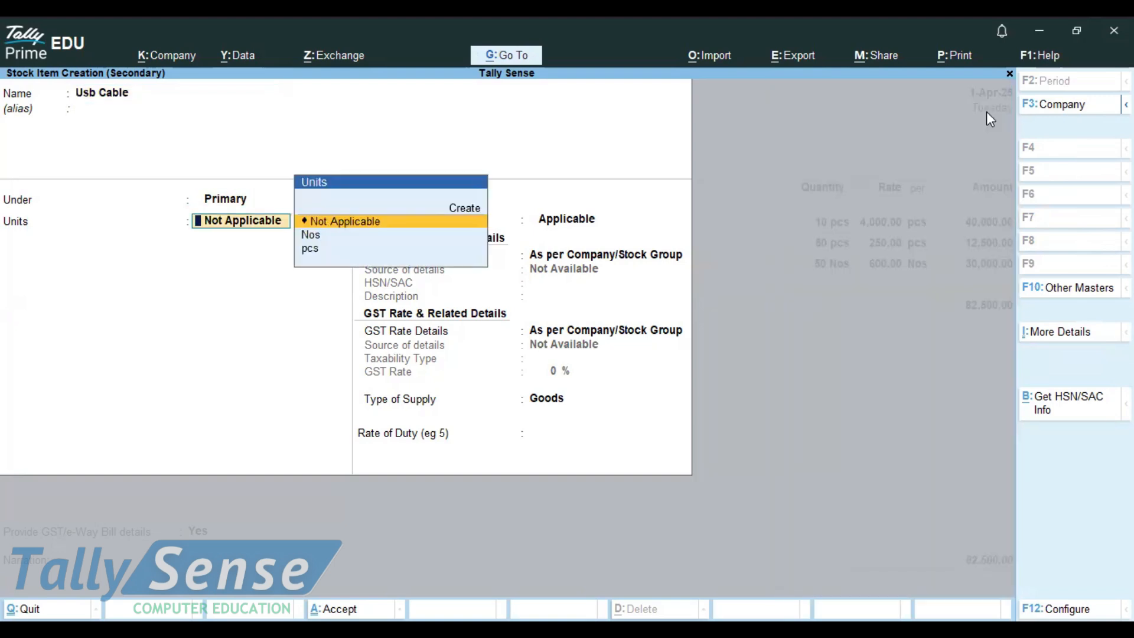
key(Down)
key(Return)
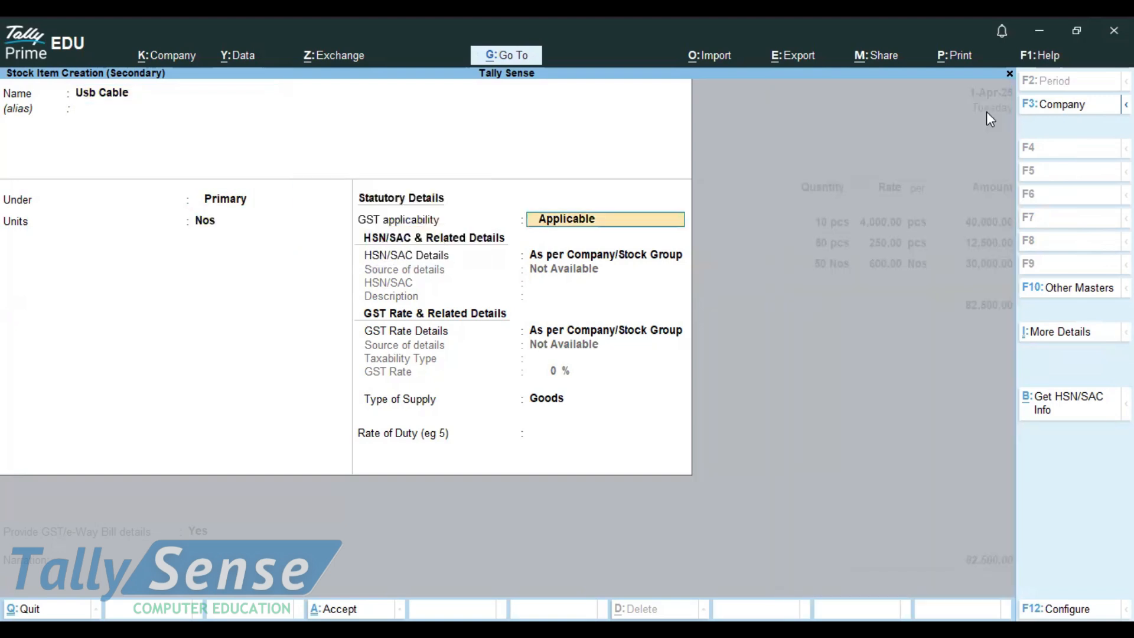
key(ctrl+a)
key(Return)
- Enter 40 Nos of Usb Cable with a line amount of 2600, leaving the rate blank, and save the purchase voucher
text(40)
key(Return)
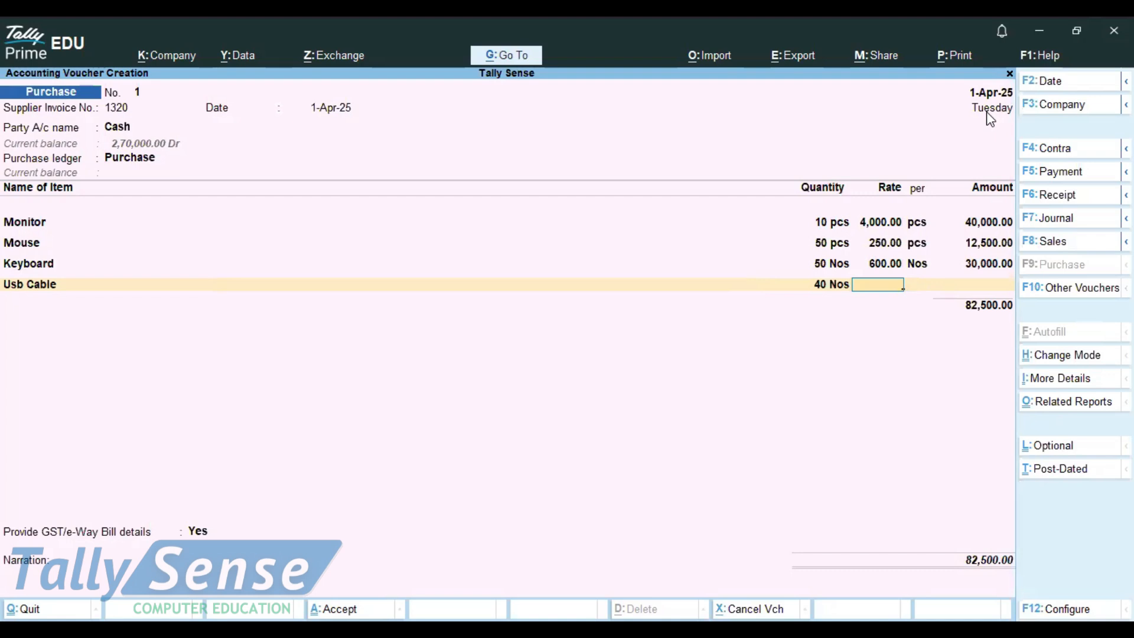
key(Return)
text(2600)
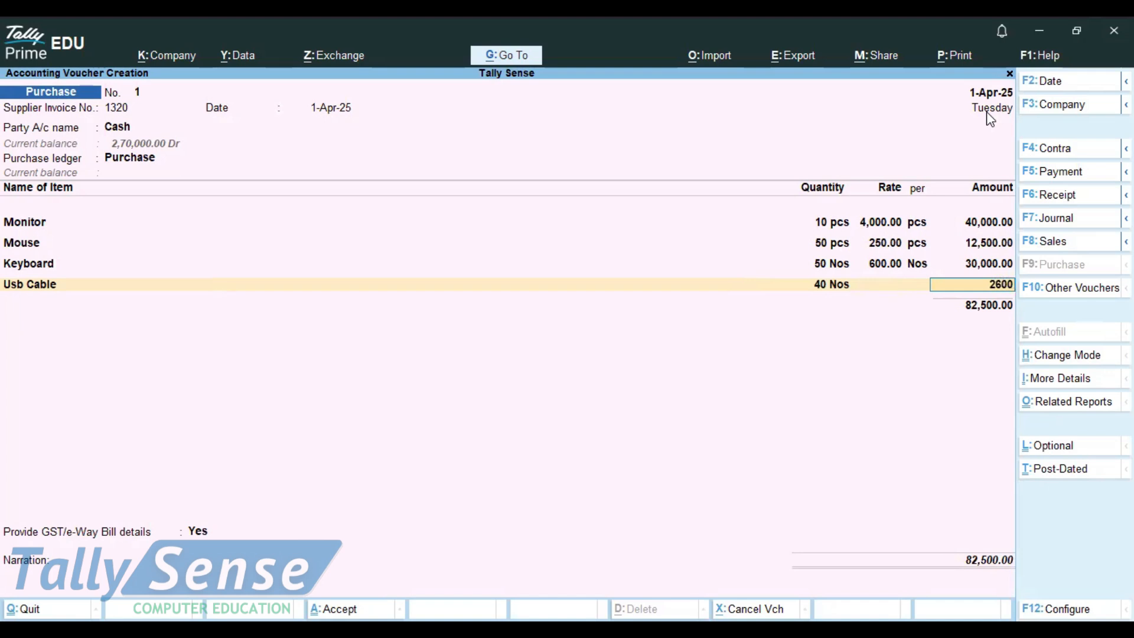
key(Return)
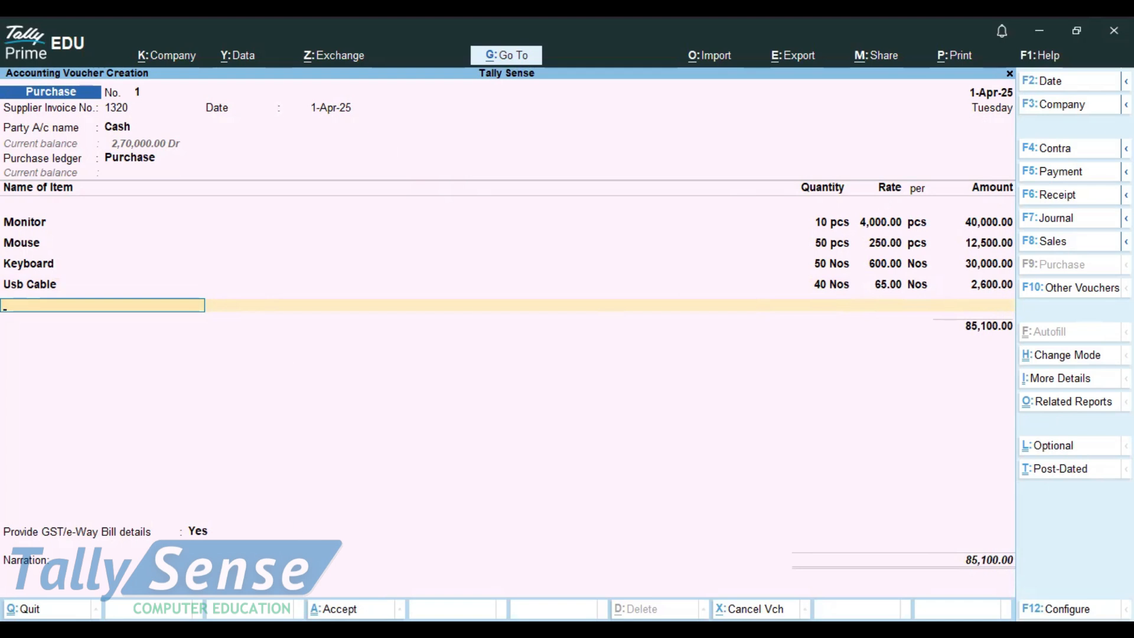
key(ctrl+a)
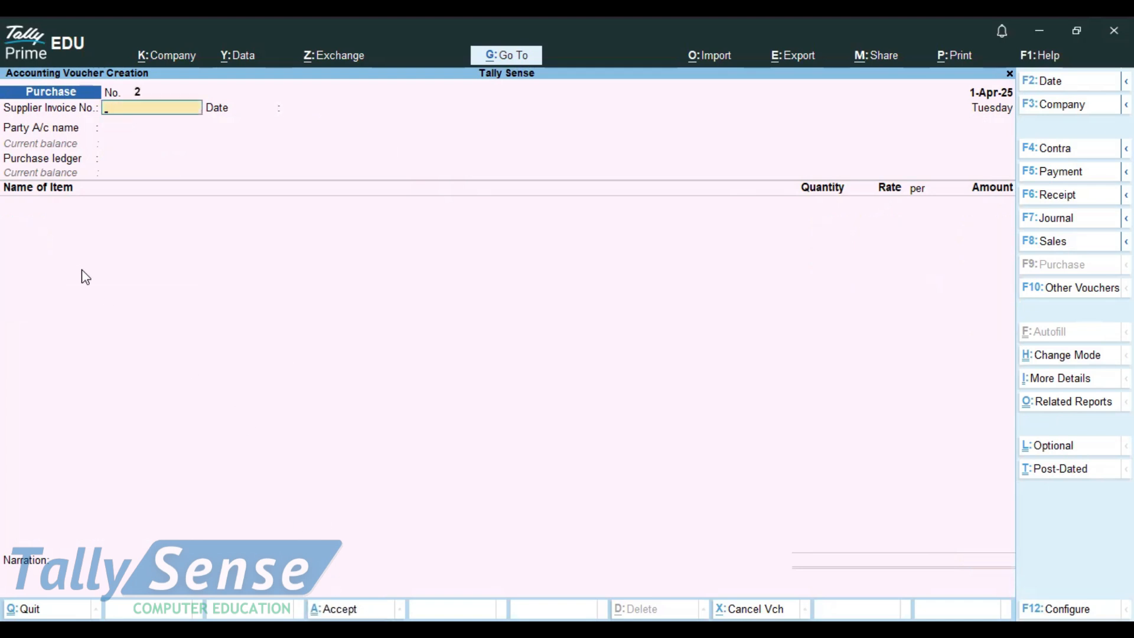
- Switch to the Notepad notes and add the lines "pageup" and "pagedown" at the end, below a blank gap
key(alt)
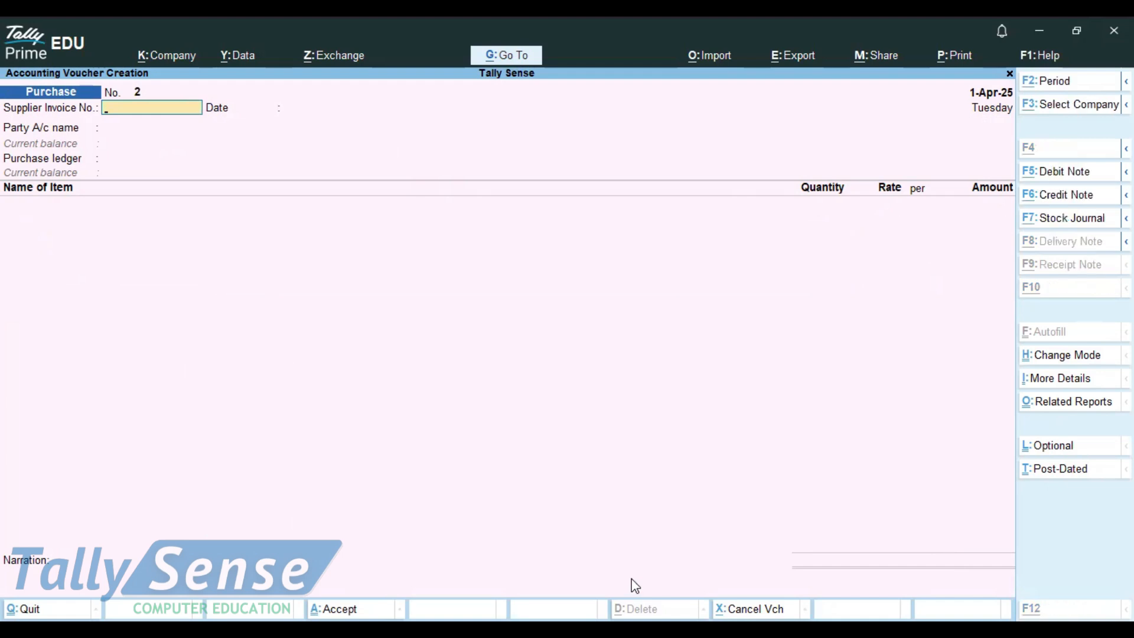
key(alt+Tab)
key(ctrl+End)
key(Return)
key(Return)
text(p)
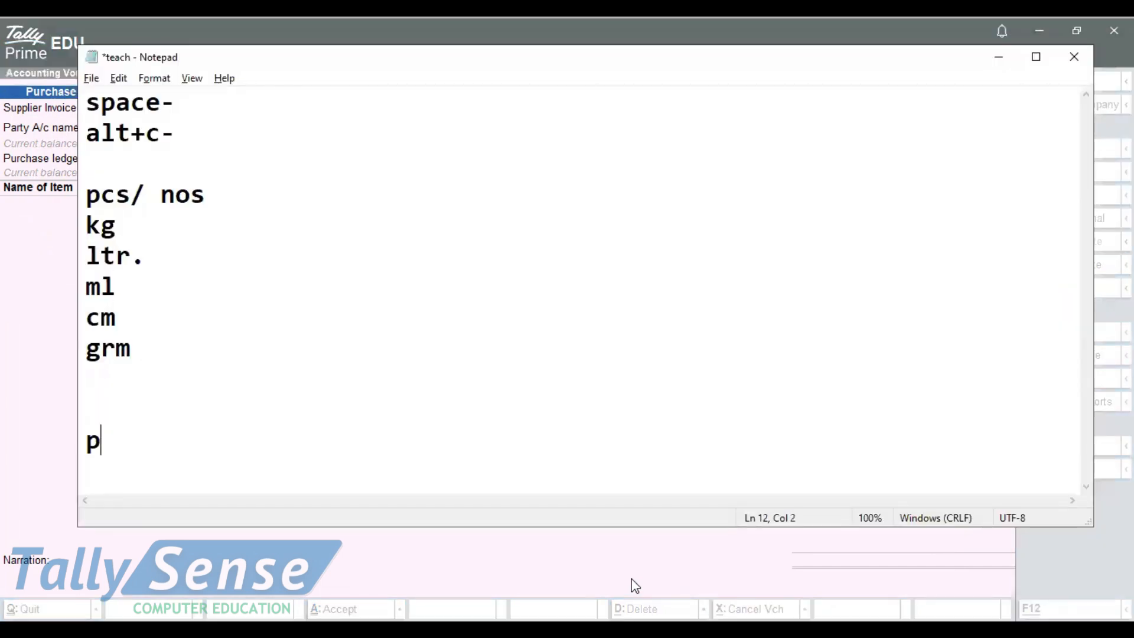
text(ageup)
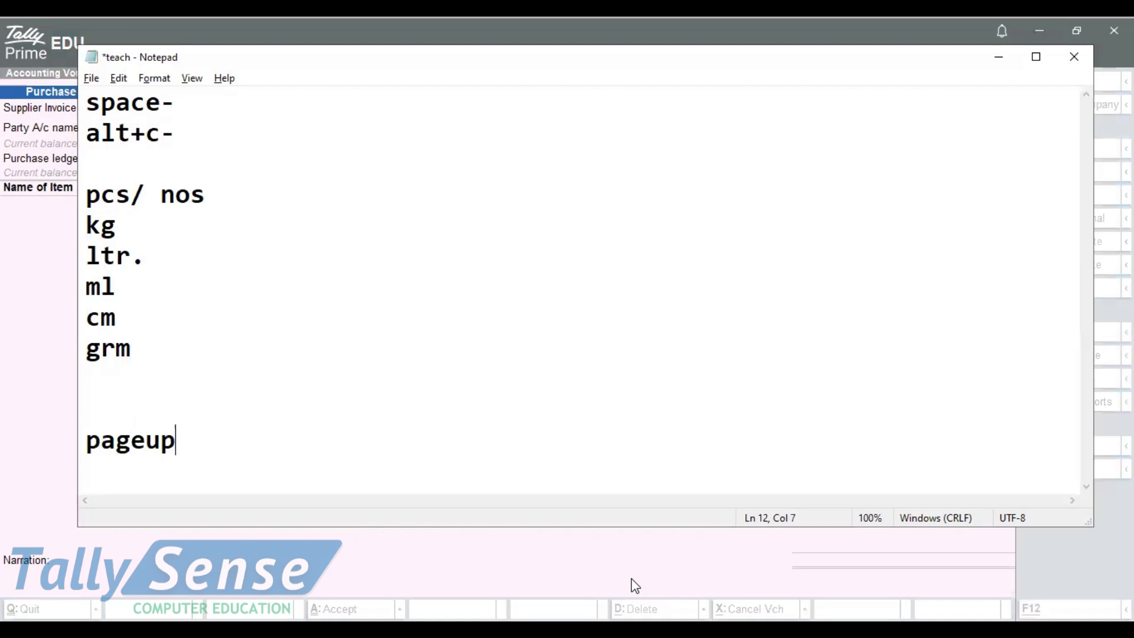
key(Return)
text(page)
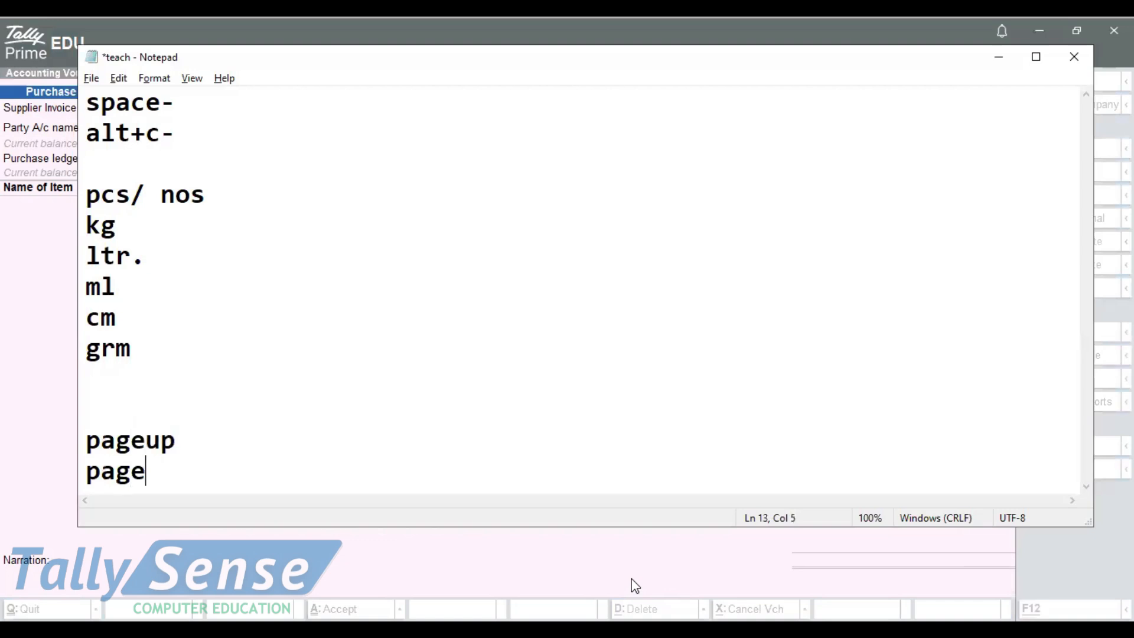
text(down)
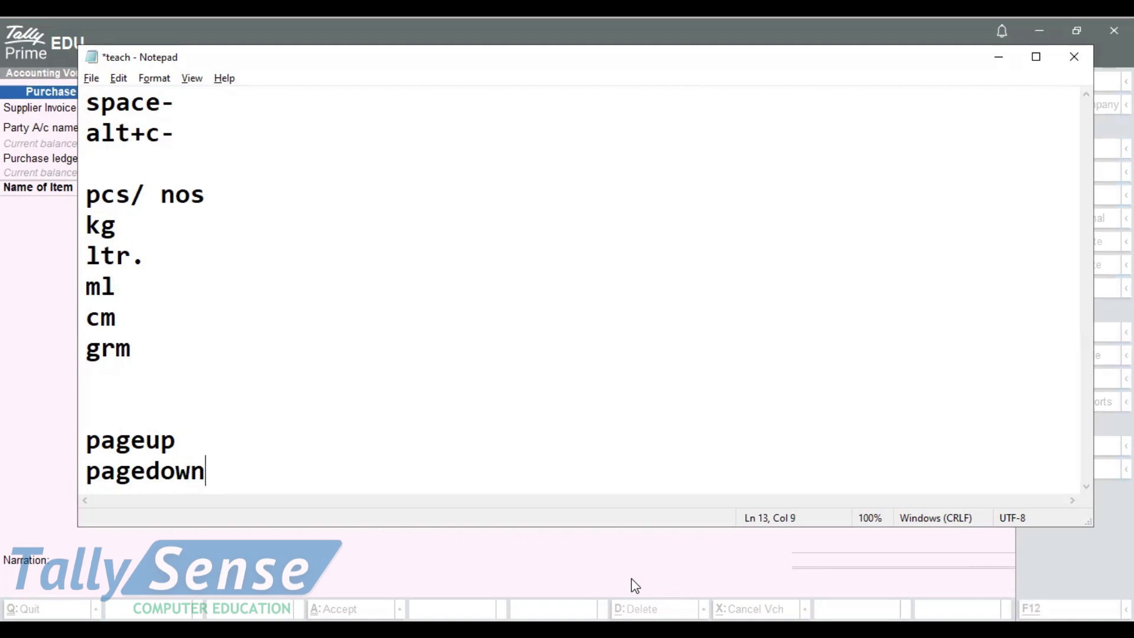
- Open the saved purchase voucher No. 1 in TallyPrime and add the line "ctrl+p-print" to the Notepad notes
key(alt+Tab)
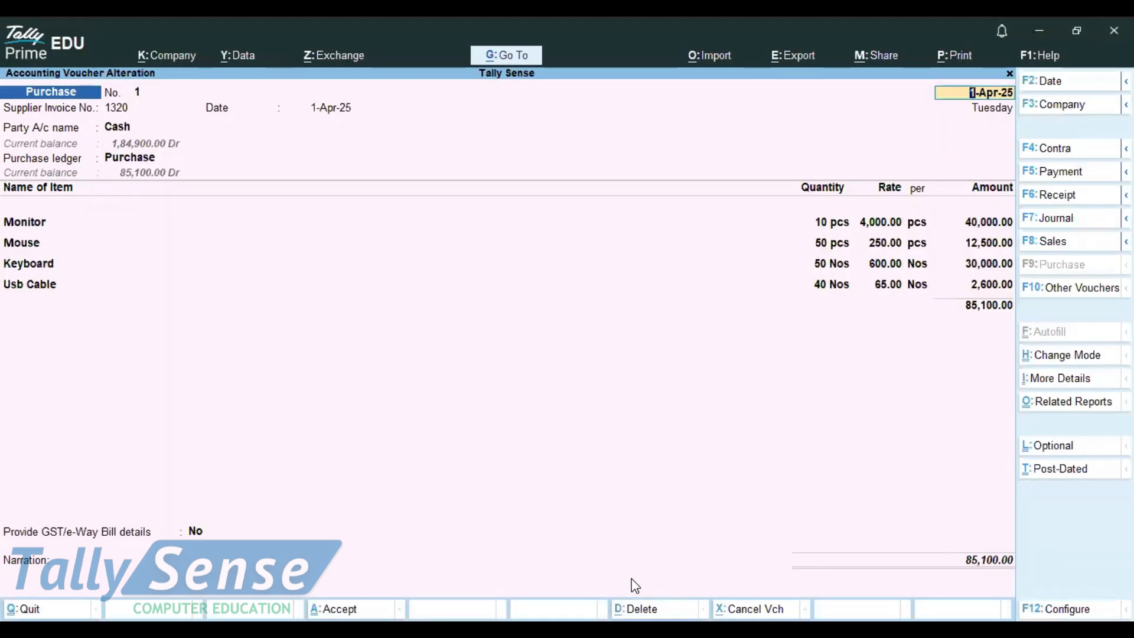
key(alt)
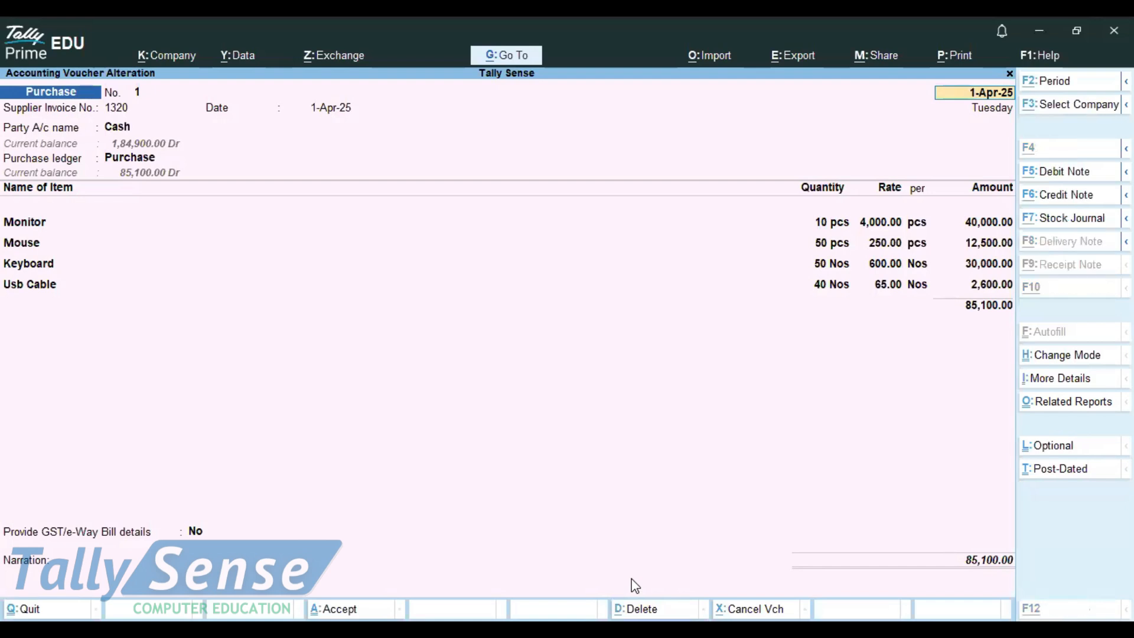
key(alt+Tab)
text(ctrl+p-print)
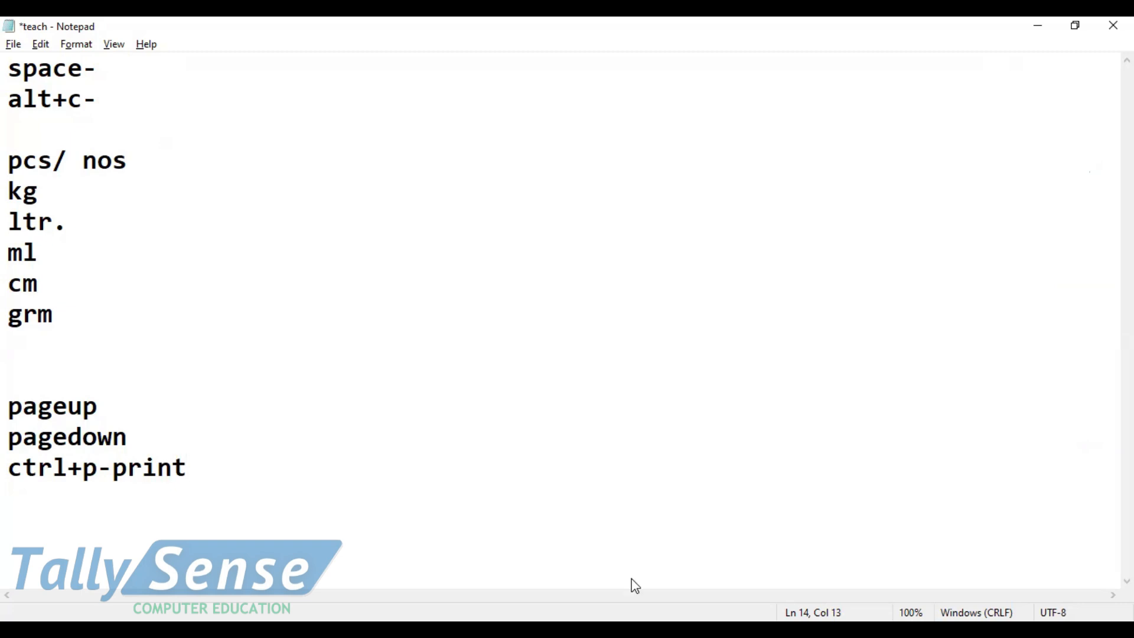
- Switch to TallyPrime, preview the purchase voucher's printed invoice and examine its header, item lines and total enlarged
key(alt+Tab)
key(ctrl+p)
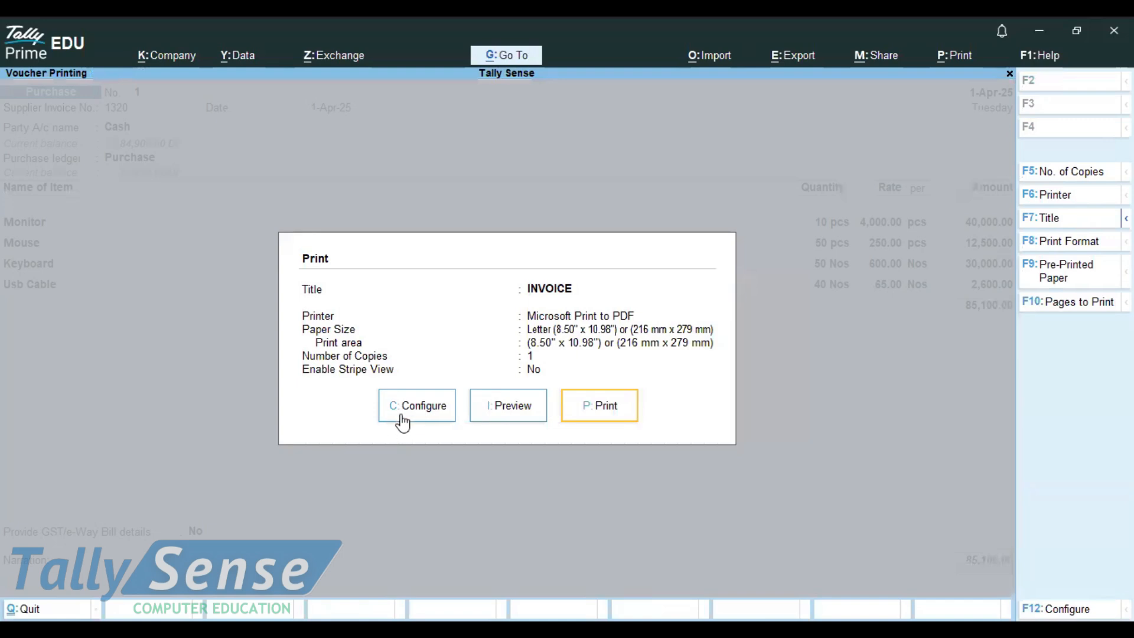
click(513, 418)
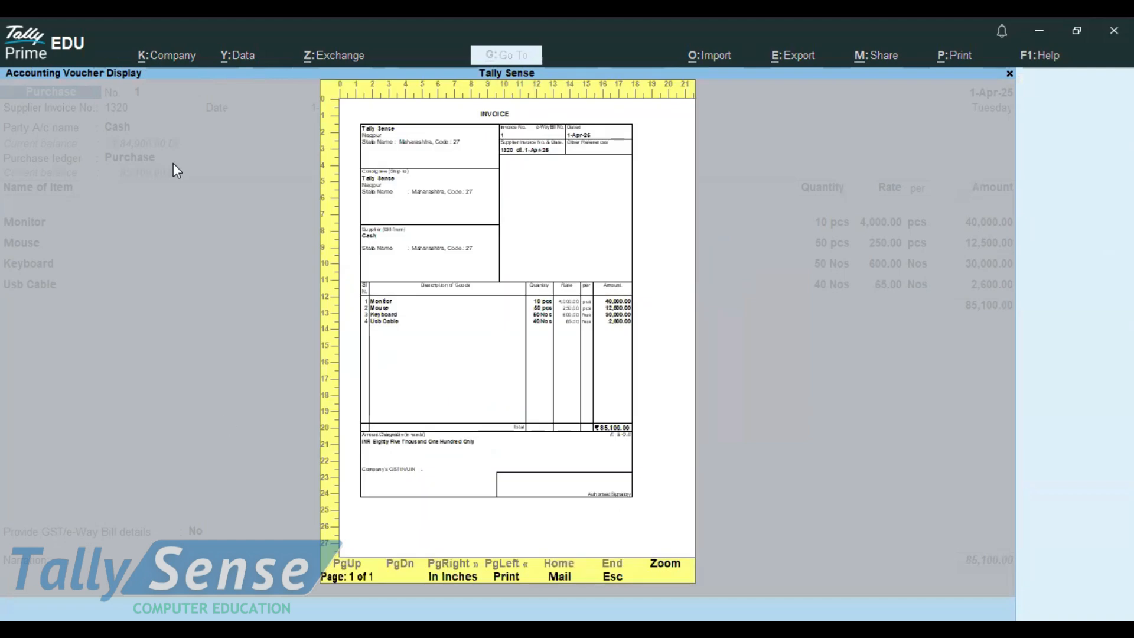
click(660, 570)
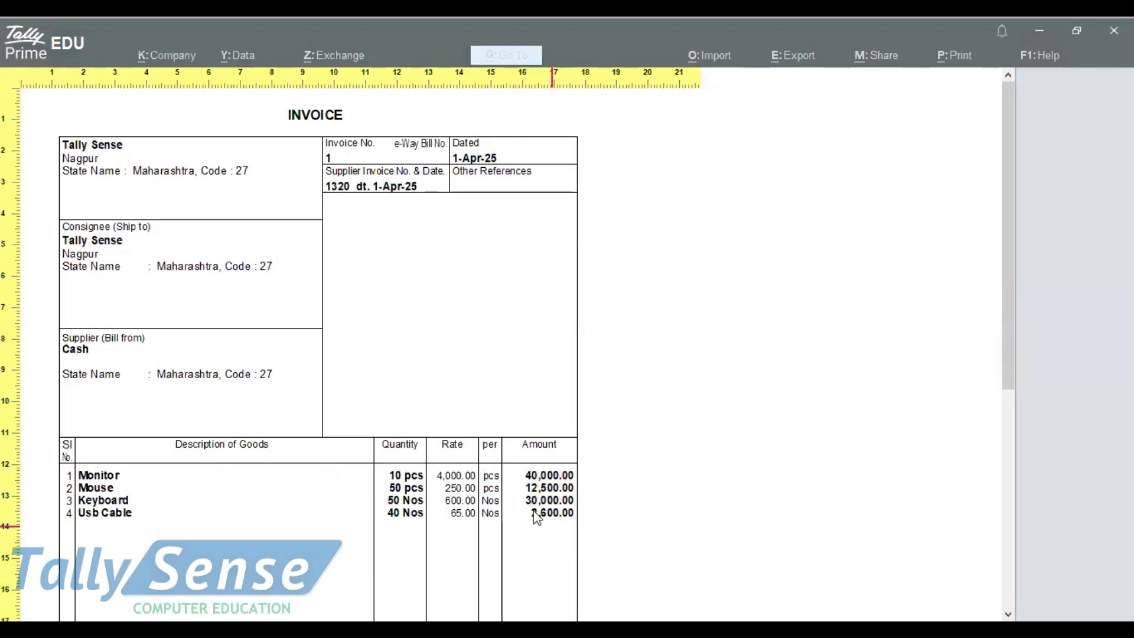
scroll(534, 517, up, 2)
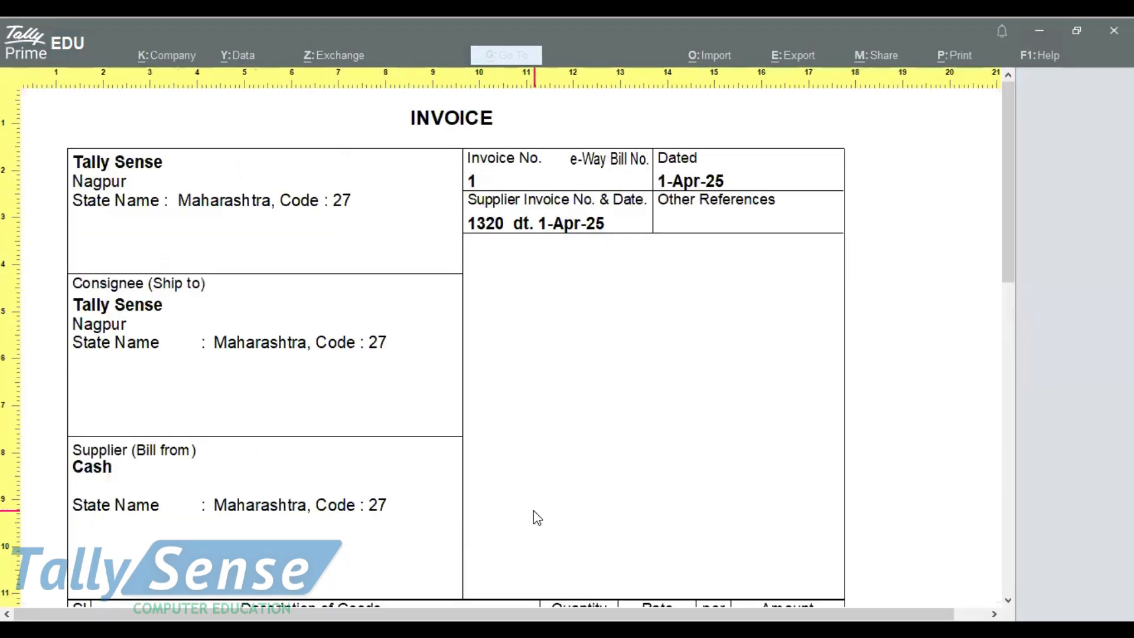
scroll(537, 518, down, 5)
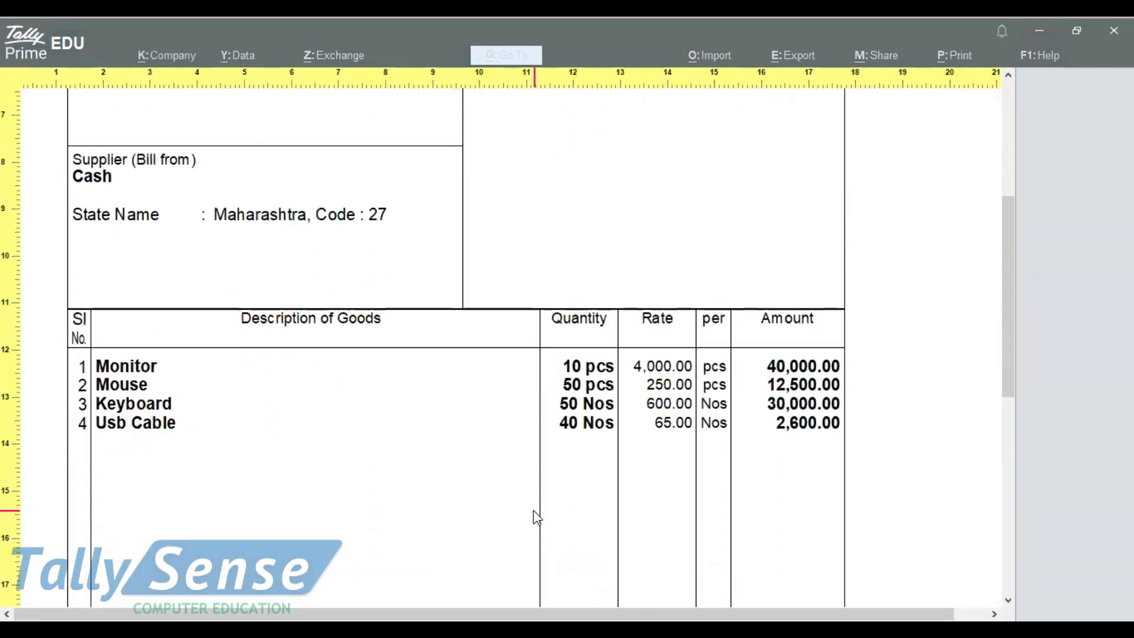
scroll(536, 518, down, 4)
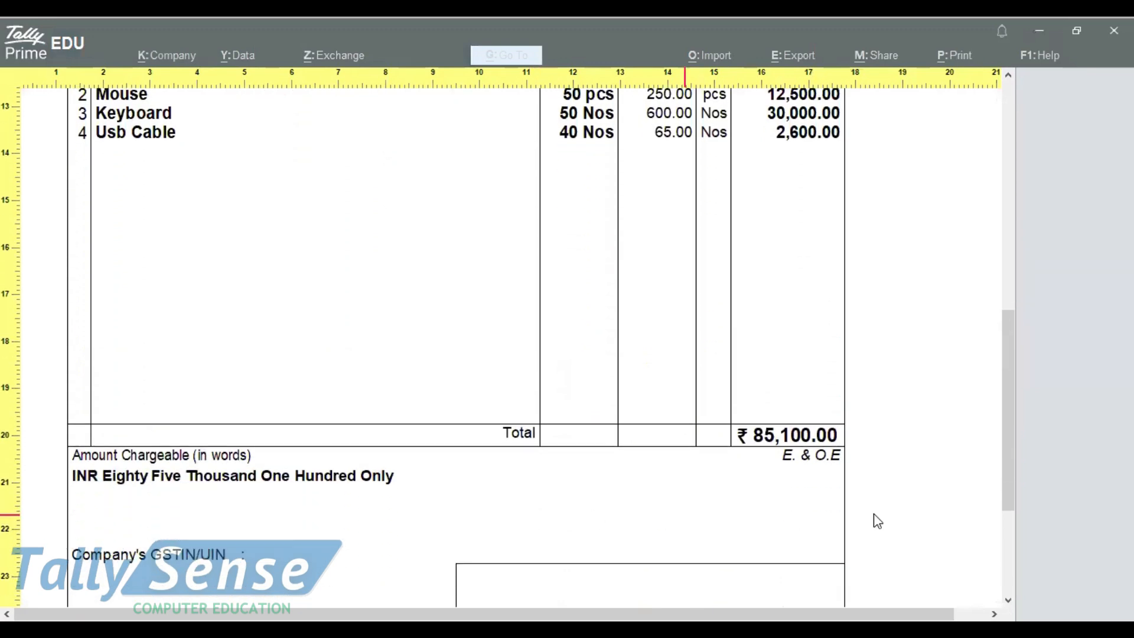
scroll(827, 478, up, 4)
scroll(827, 477, up, 6)
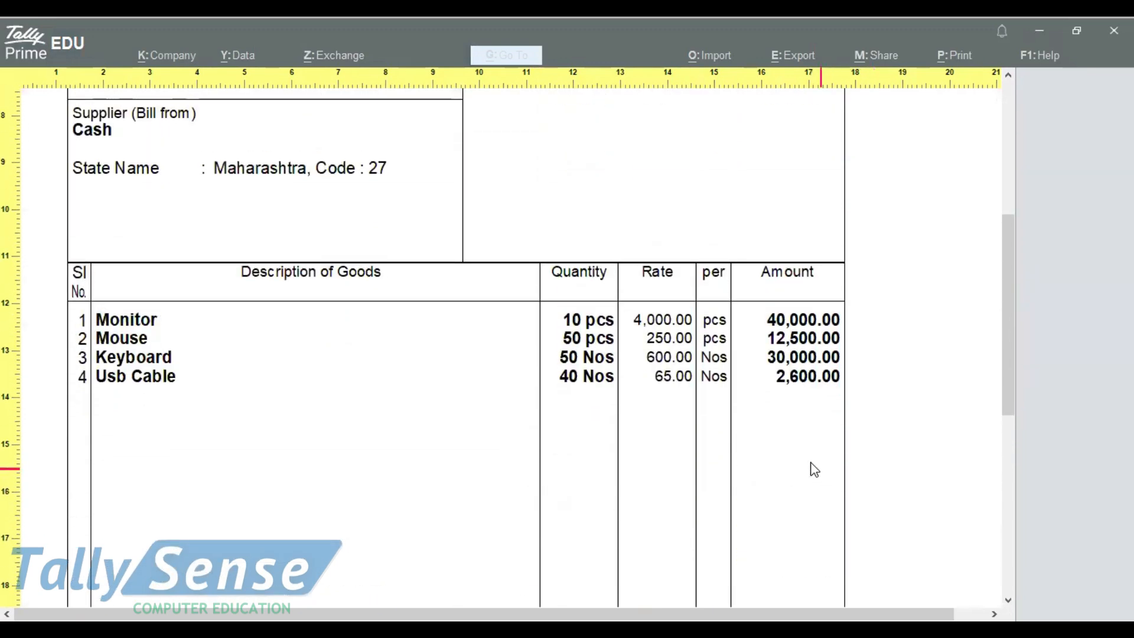
scroll(322, 155, up, 1)
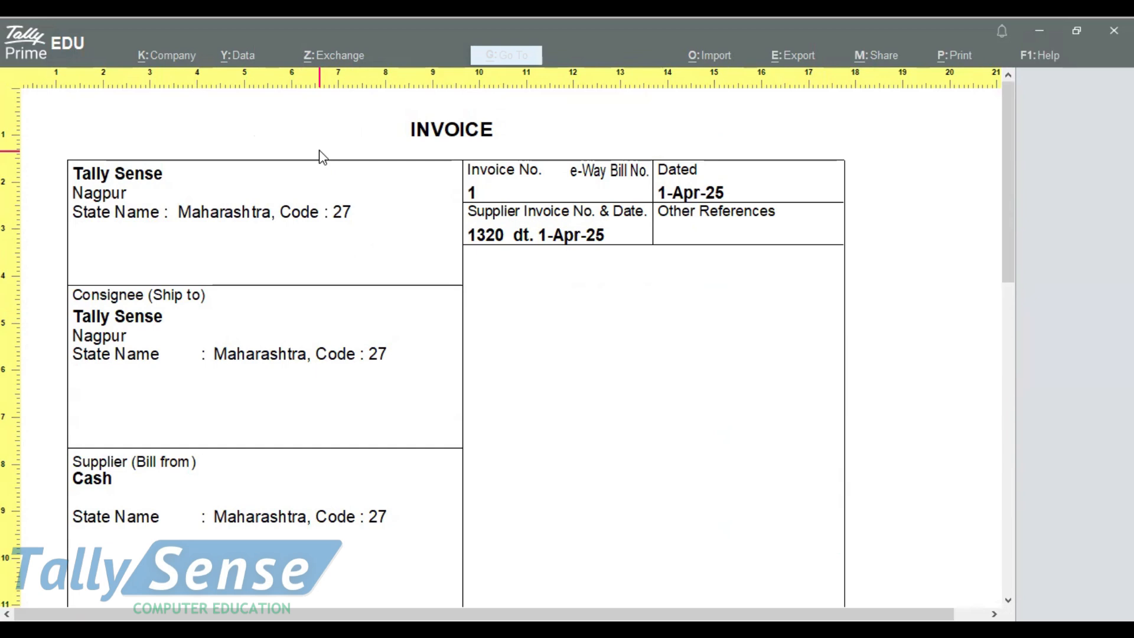
- Close the invoice preview and quit the voucher alteration to return to the blank purchase voucher No. 2
key(Escape)
key(Escape)
key(Escape)
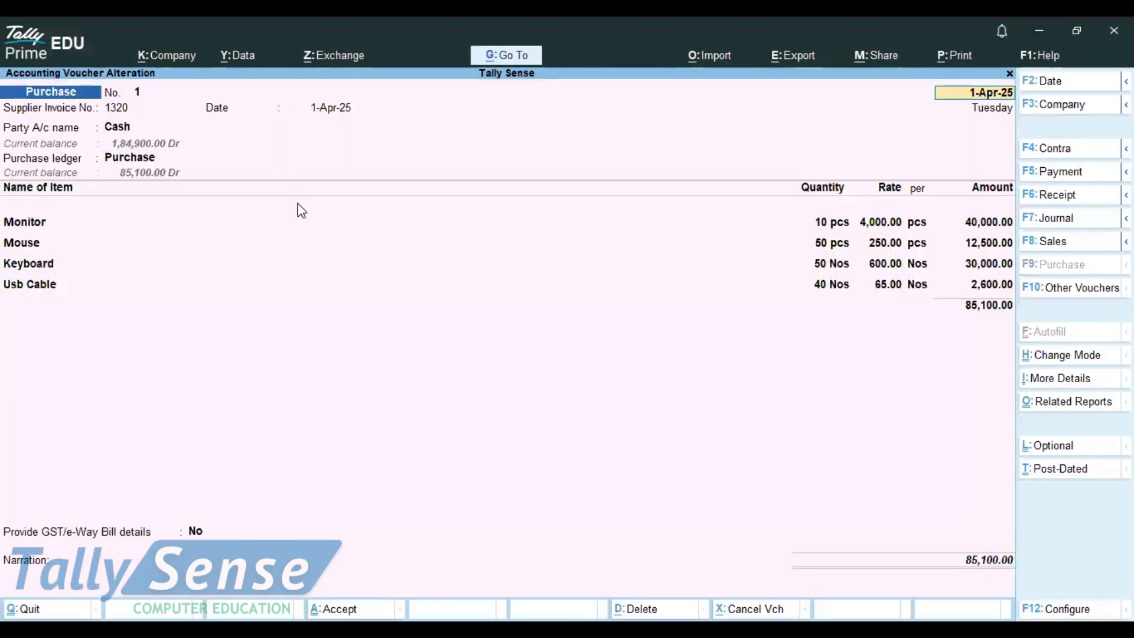
key(Escape)
key(y)
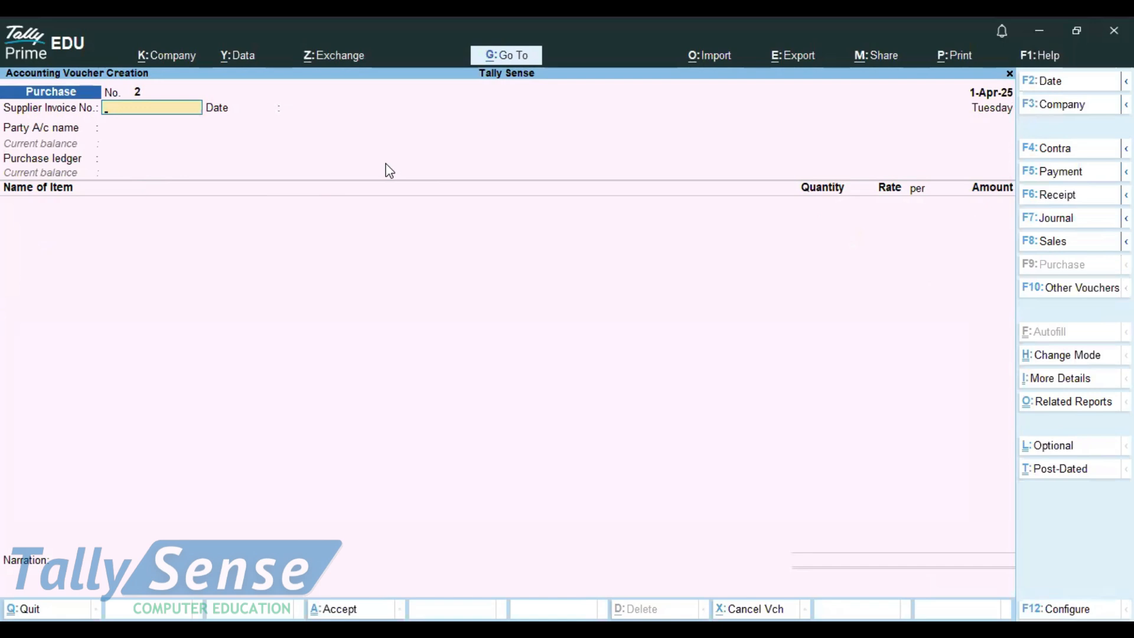
- Set the new purchase voucher's supplier invoice number to 456 and accept the invoice date 1-Apr-25
text(456)
key(Return)
key(Return)
- Create a party ledger with the supplier's name and no alias, grouped under Sundry Creditors, and save it
key(Up)
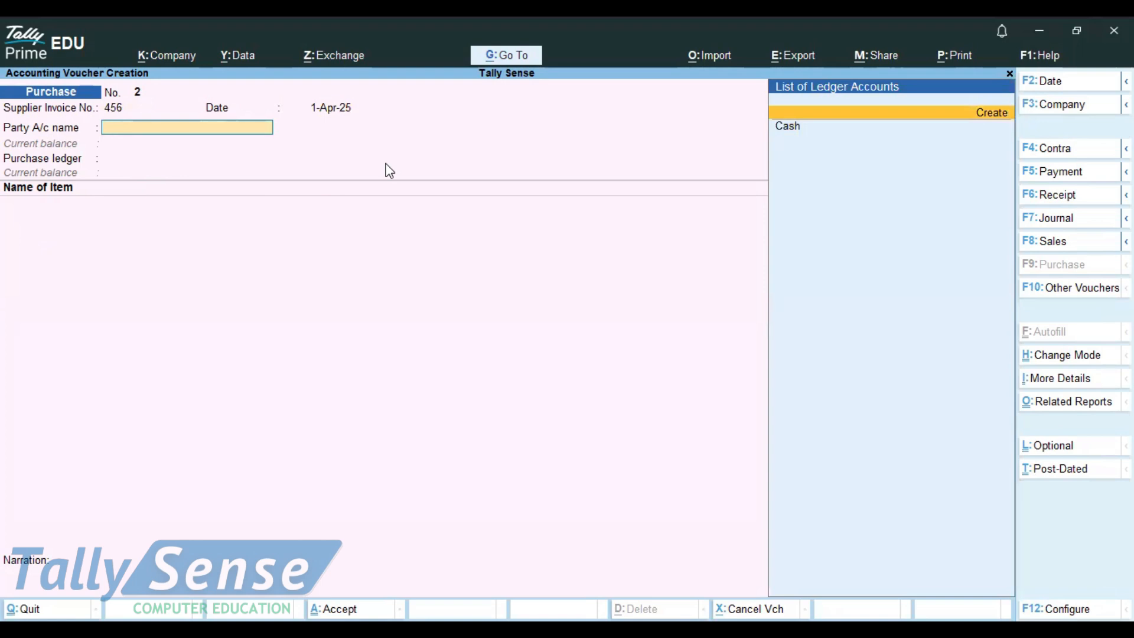
key(Return)
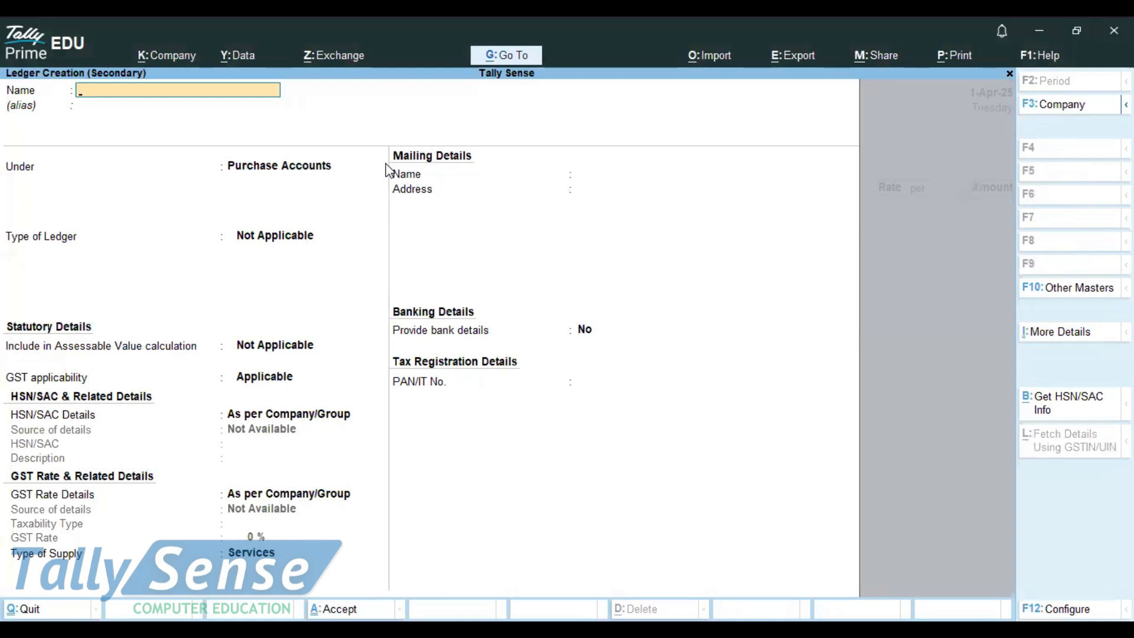
text(Jayesh)
key(Return)
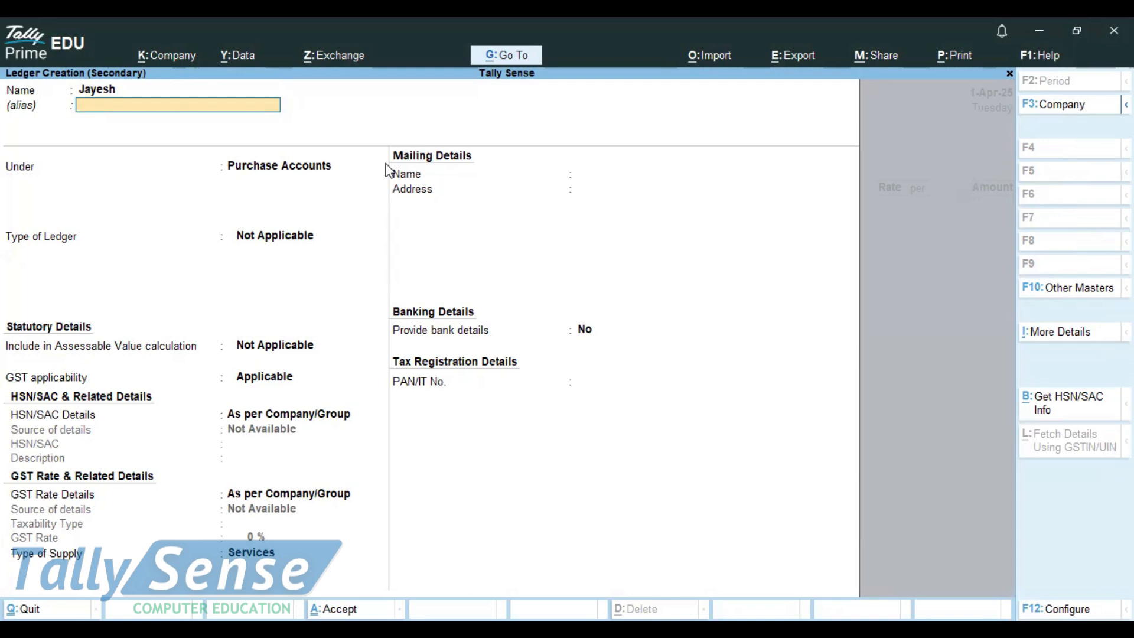
key(Return)
text(s)
key(Up)
key(Up)
key(Return)
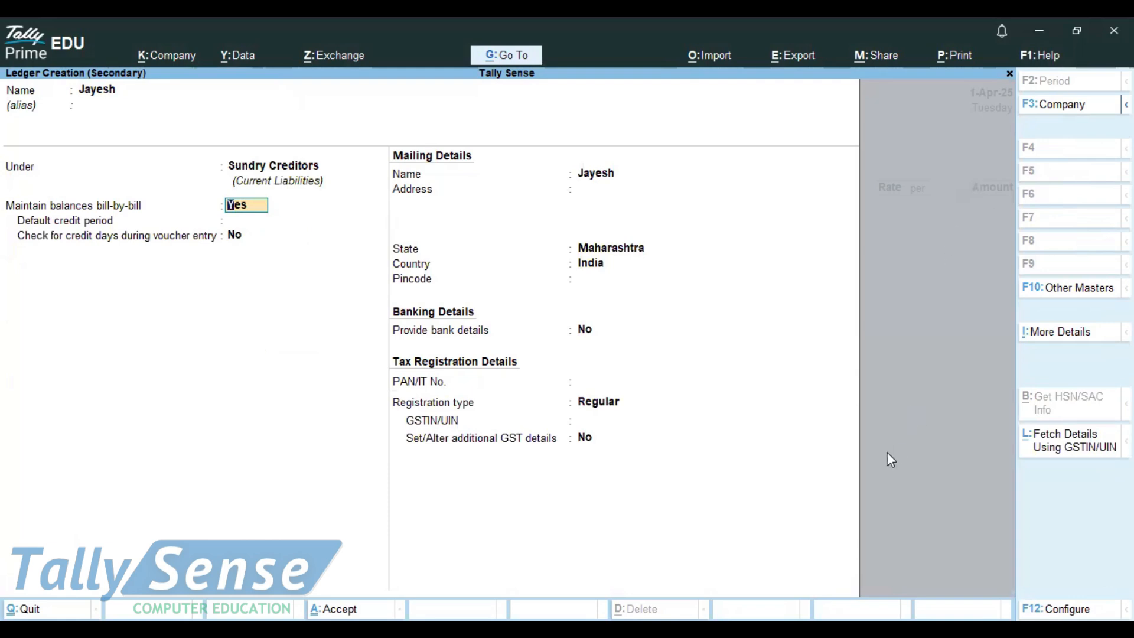
key(ctrl+a)
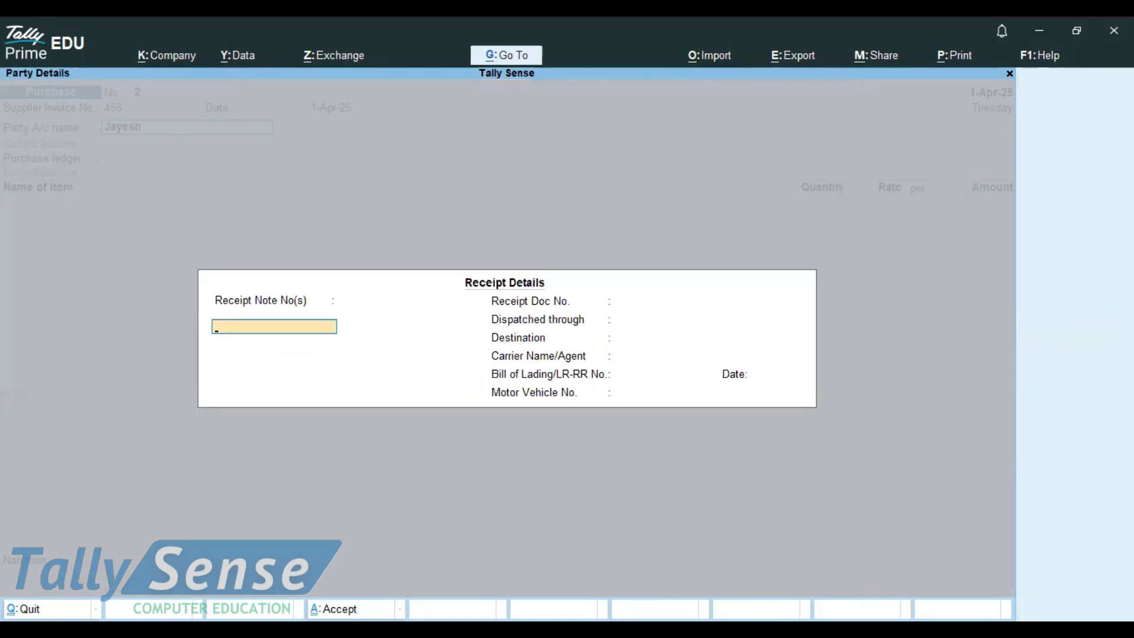
- Accept the blank receipt details and the party details, and choose Purchase as the purchase ledger
key(ctrl+a)
key(ctrl+a)
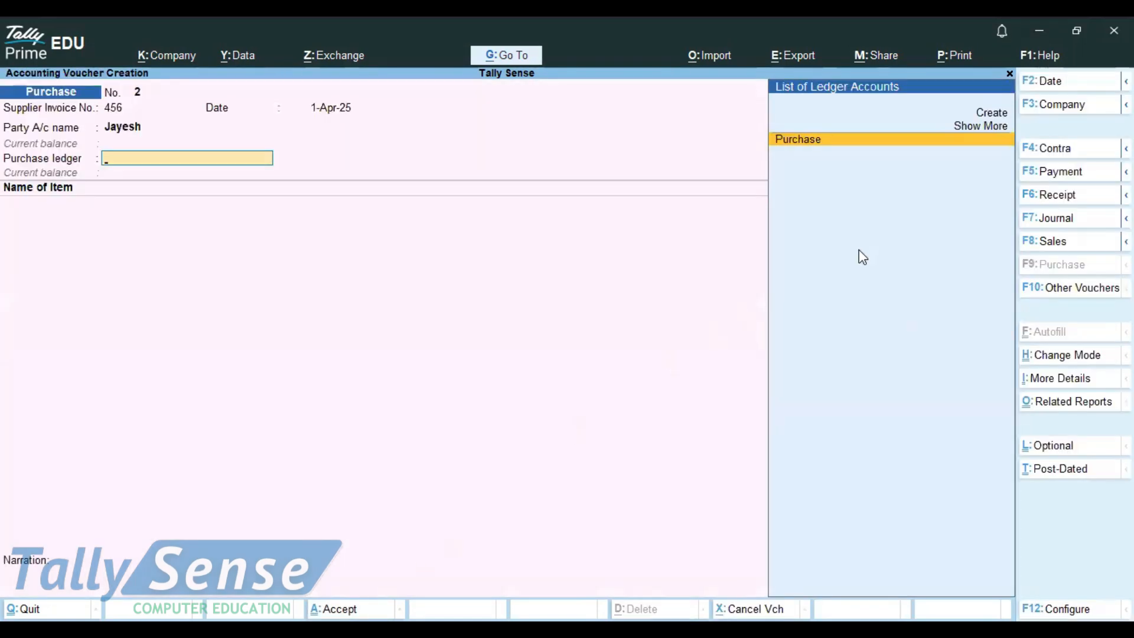
click(823, 146)
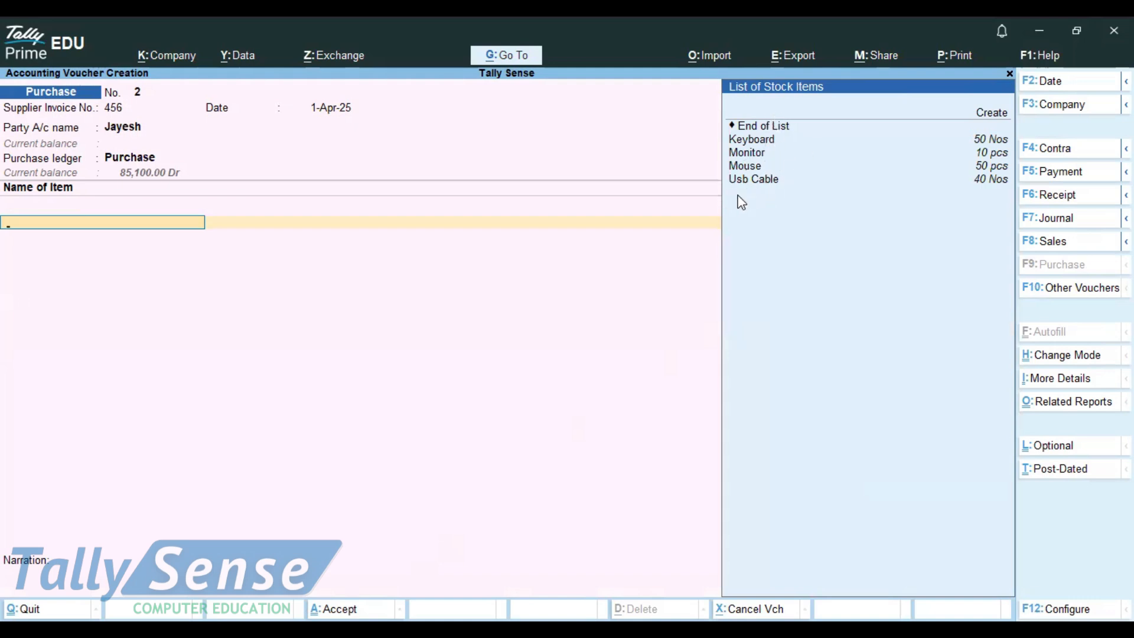
- Add the Monitor item to the purchase voucher with a quantity of 10 pcs at a rate of 4,200 per pcs
key(Down)
key(Down)
key(Down)
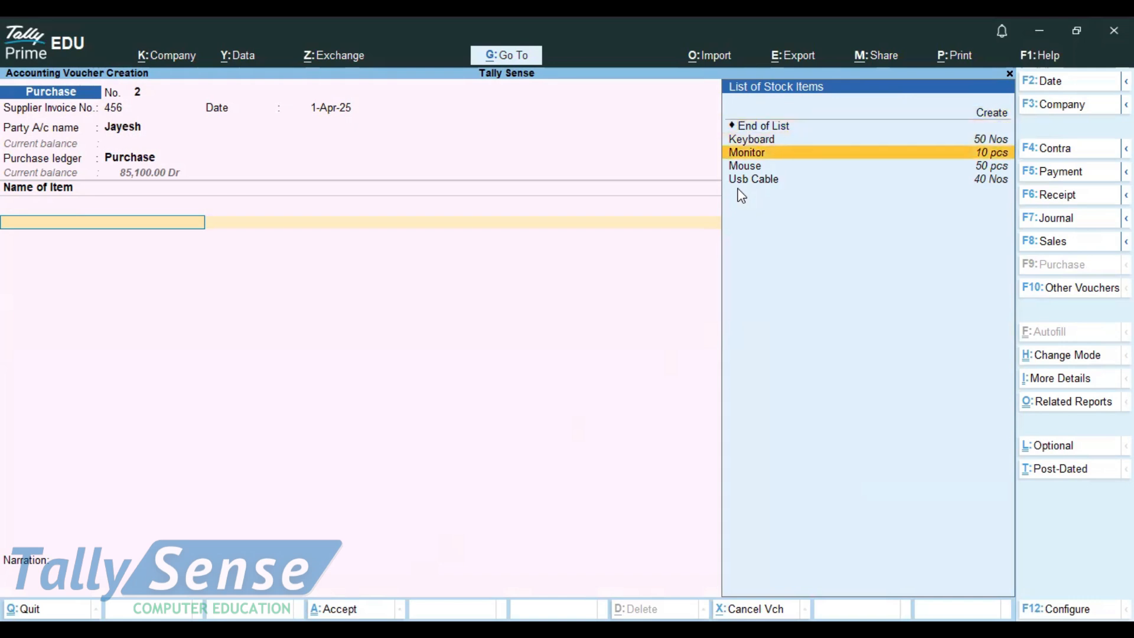
click(766, 155)
text(10)
key(Return)
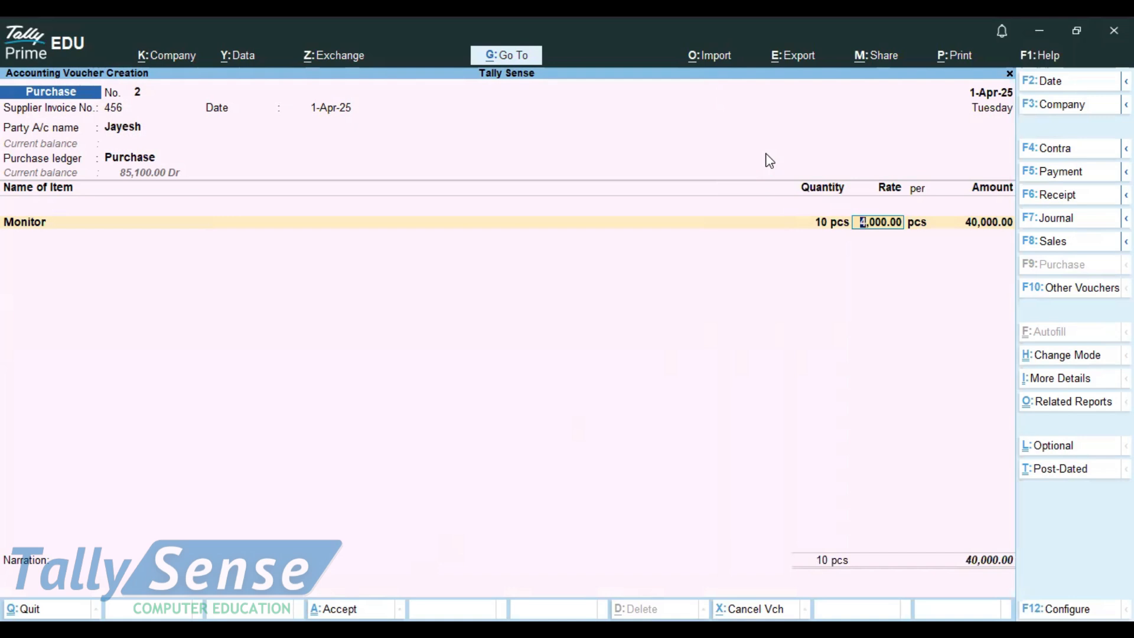
text(4200)
key(Return)
key(Return)
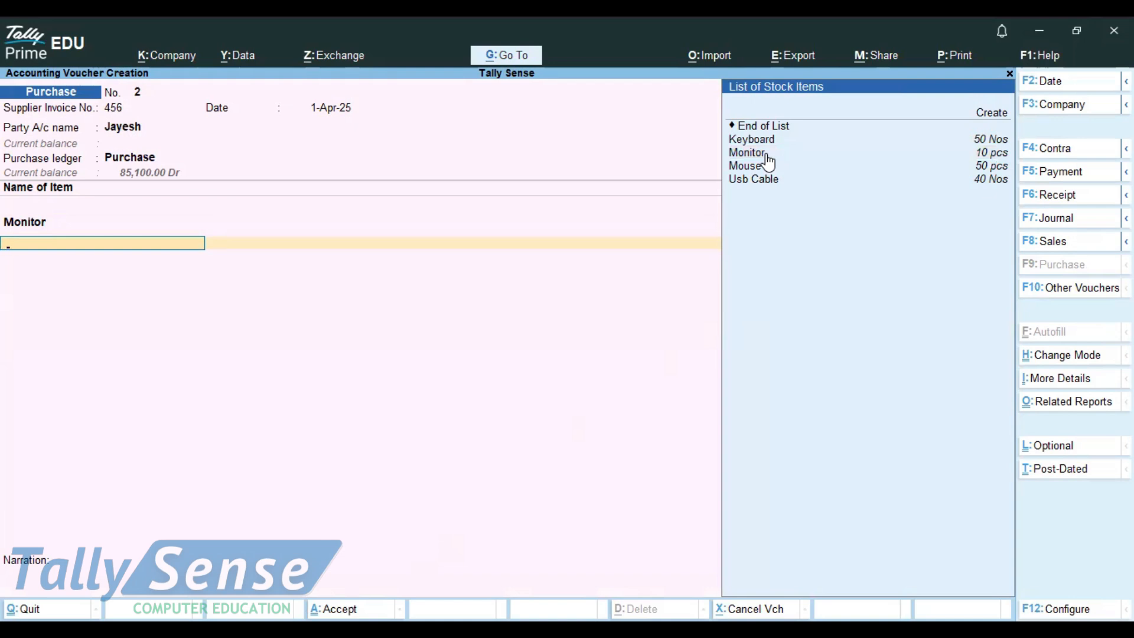
- Start creating a new stock item named Sugar with no alias, grouped under Primary
key(alt+c)
text(Sugar)
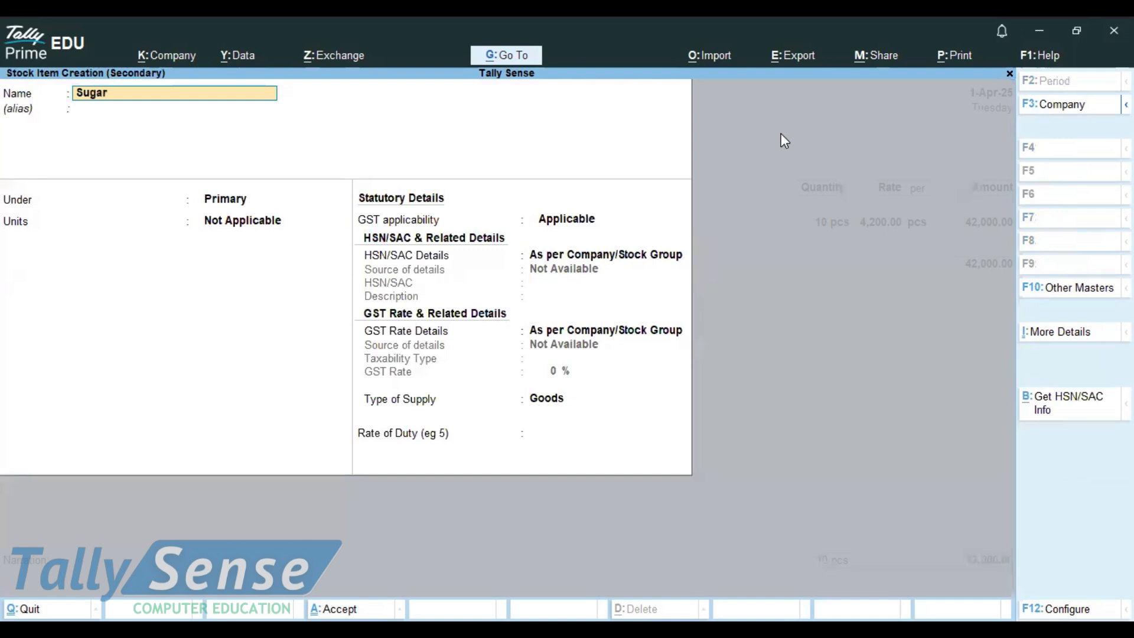
key(Return)
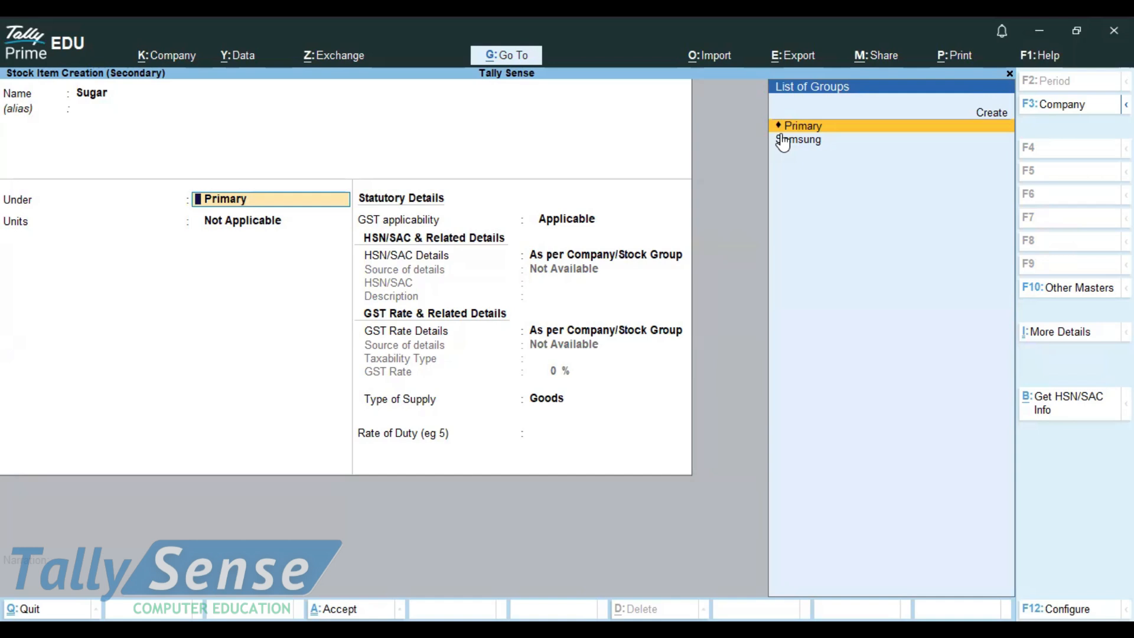
key(Return)
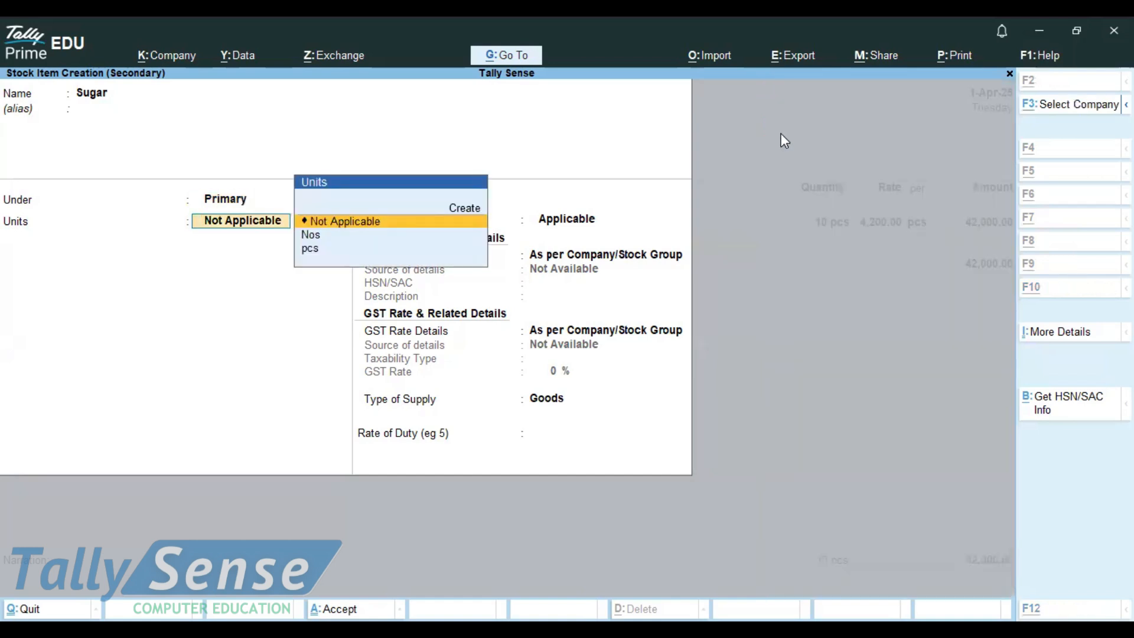
- Create a simple unit with symbol kg, no formal name, unit quantity code KGS-KILOGRAMS and 3 decimal places for the Sugar item
key(alt+c)
text(kg)
key(Return)
key(Return)
text(kg)
key(Return)
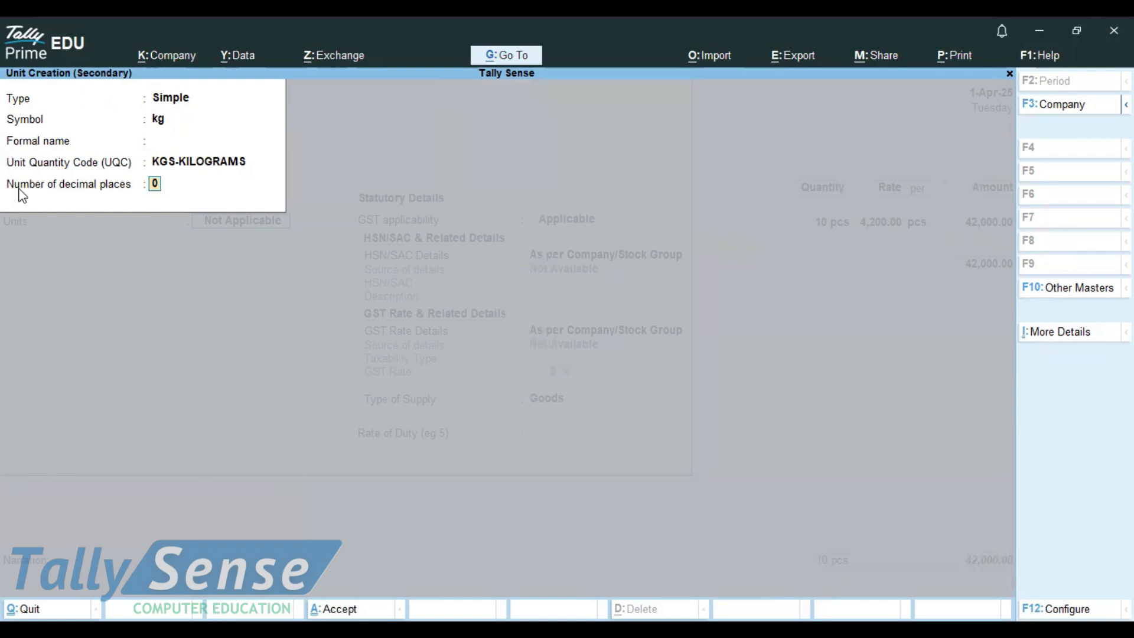
text(3)
key(BackSpace)
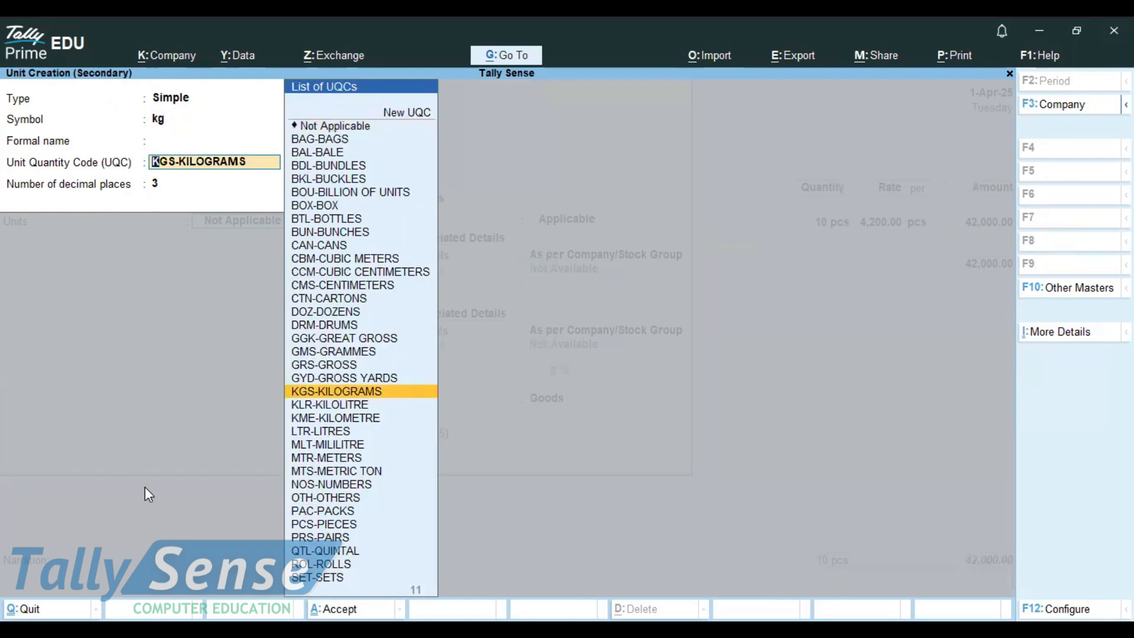
key(Return)
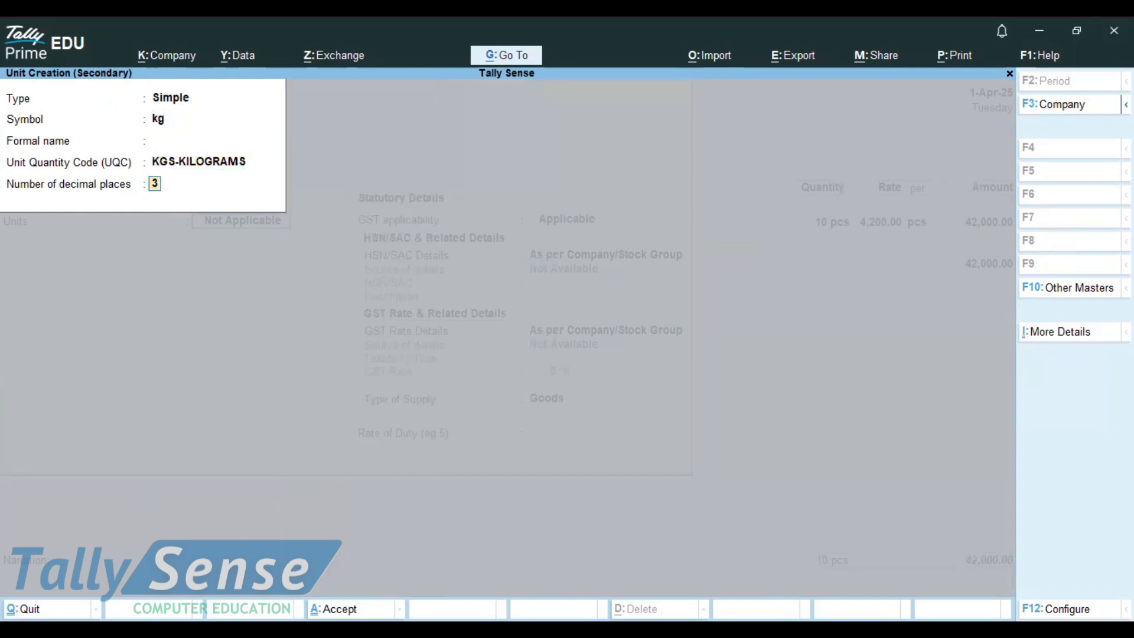
- Switch to the teach file in Notepad and add the lines "1kg=1000gm" and ".250 gm" below the print shortcut note
key(alt+Tab)
key(Return)
key(Return)
text(1kg)
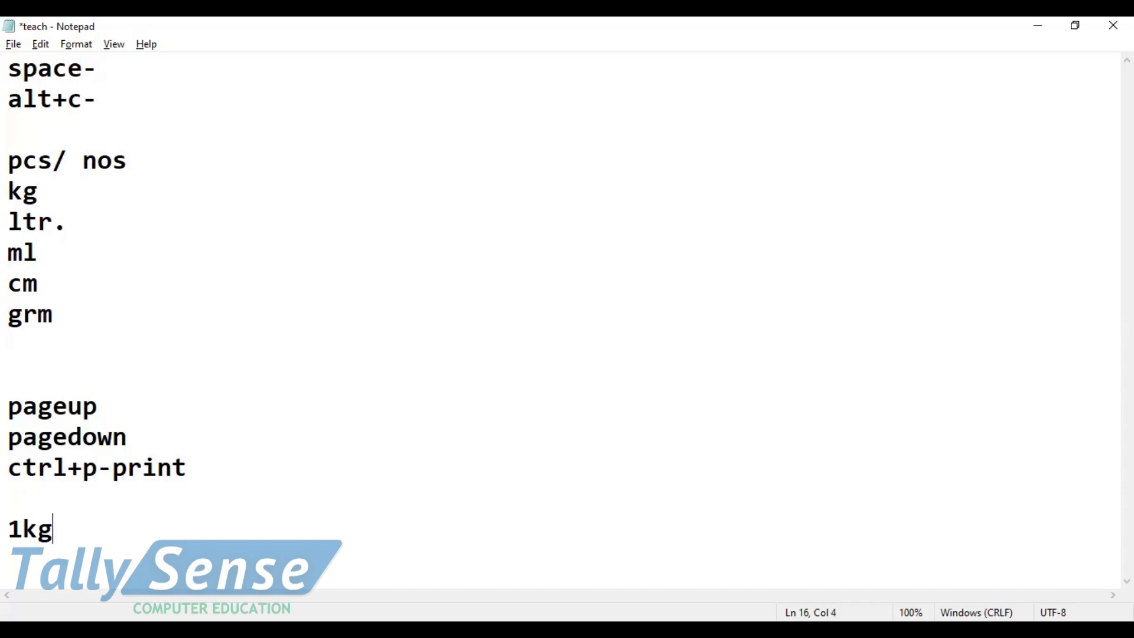
text(=1000gm)
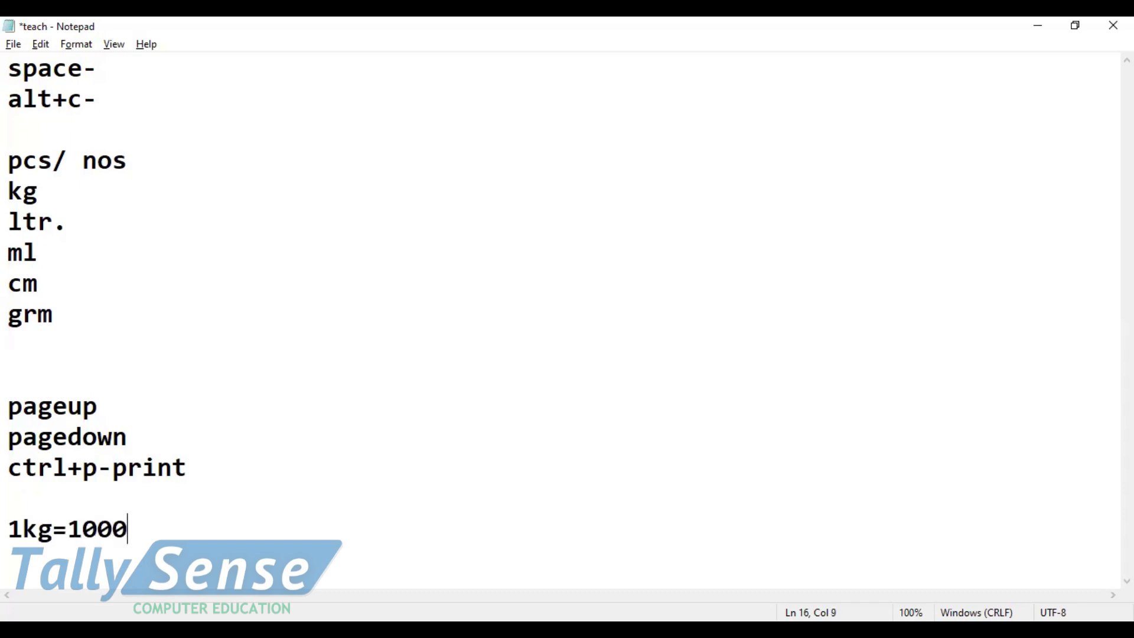
key(Return)
text(.250 gm)
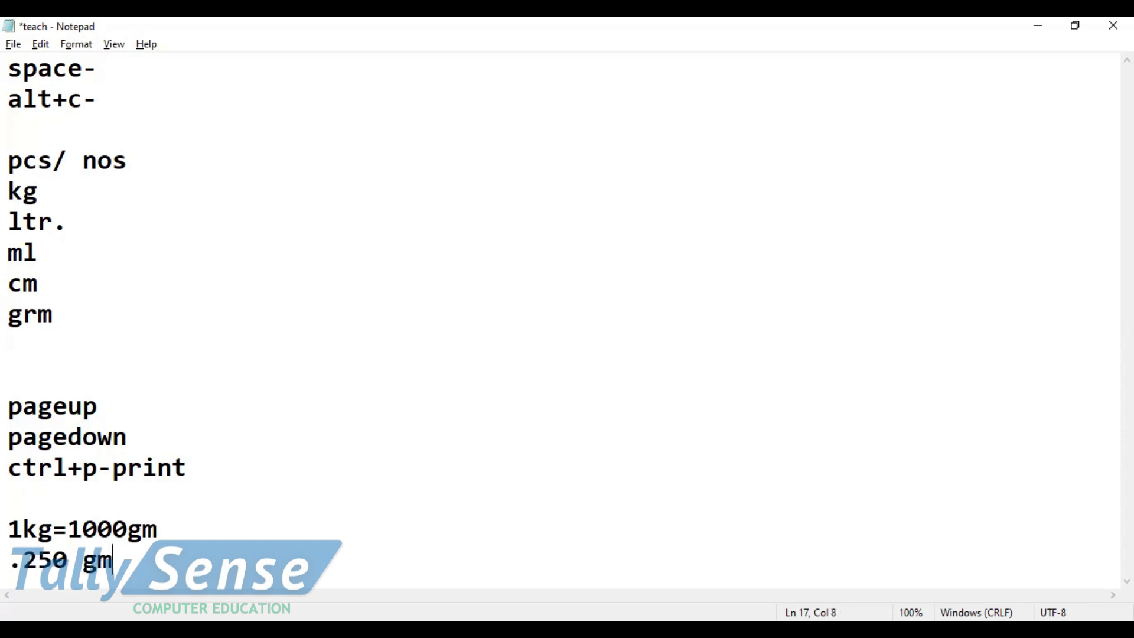
- Add the lines ".500gm" and ".750 gm" below the ".250 gm" note
key(Return)
text(.)
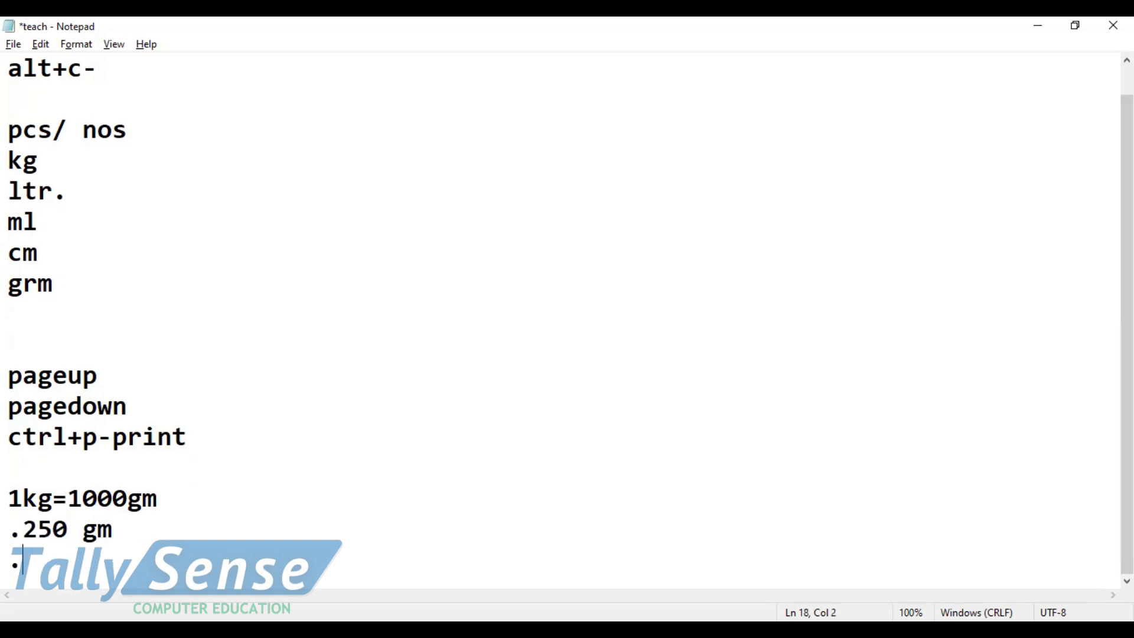
text(500gm )
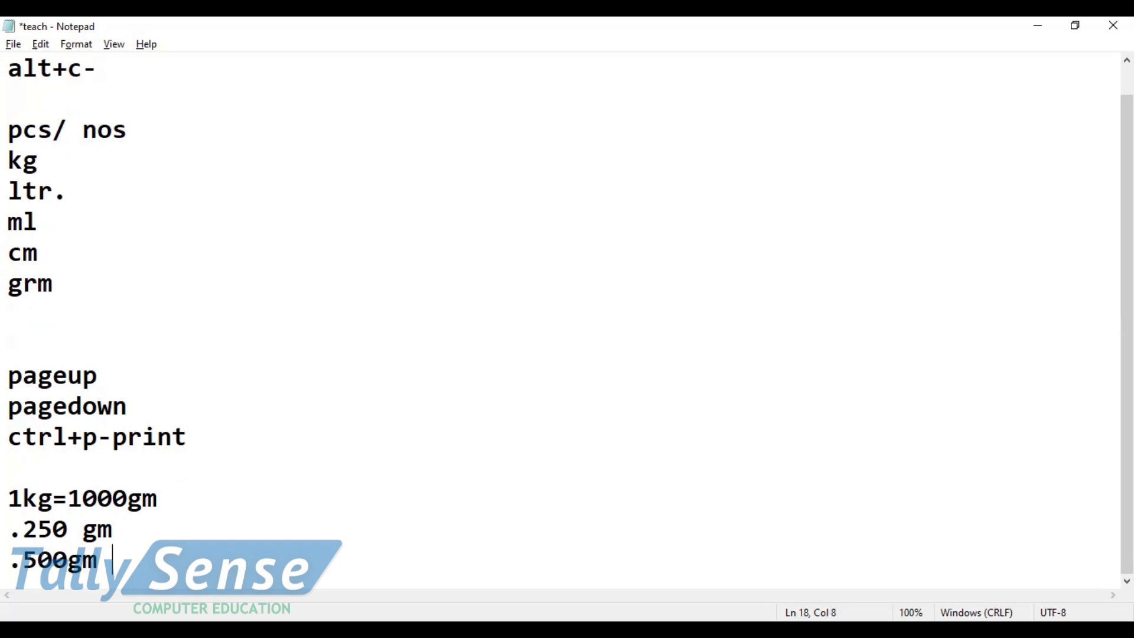
text(.75)
key(BackSpace)
key(BackSpace)
key(BackSpace)
key(Return)
text(.)
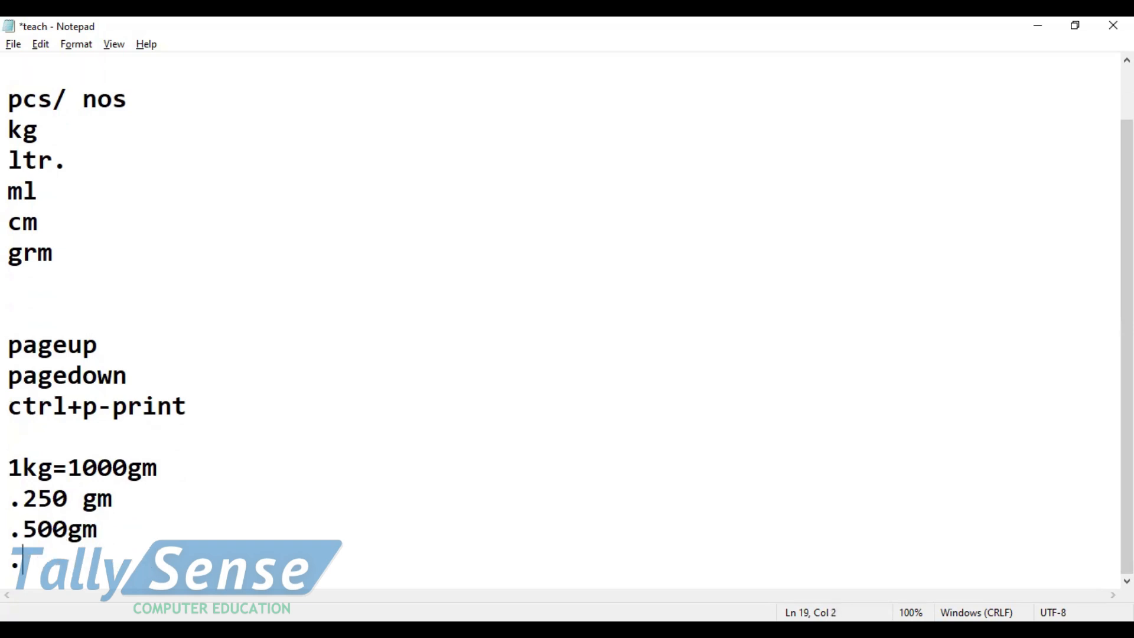
text(750 gm)
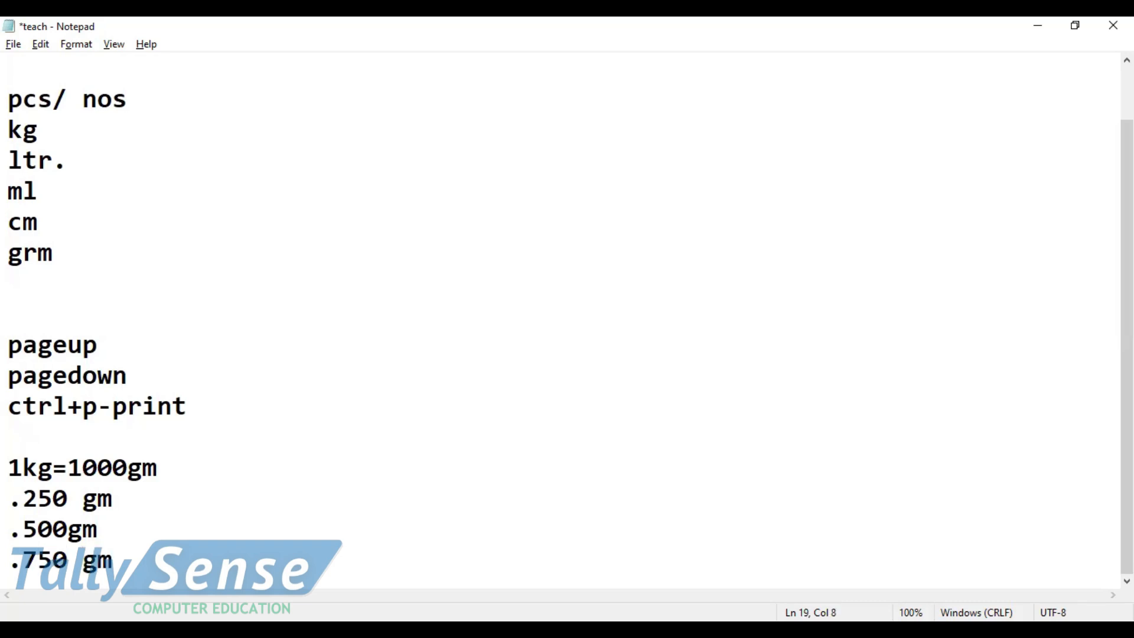
- Highlight the three decimal gram values, and highlight the three zeros of 1000 in the kilogram conversion note
drag(124, 568, 10, 501)
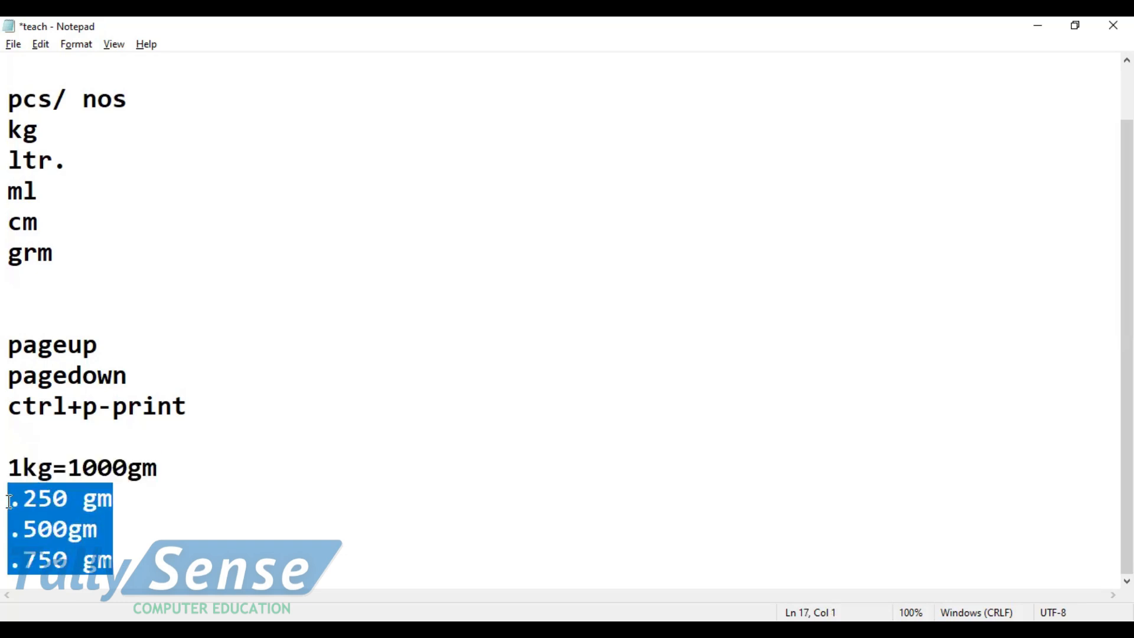
click(9, 464)
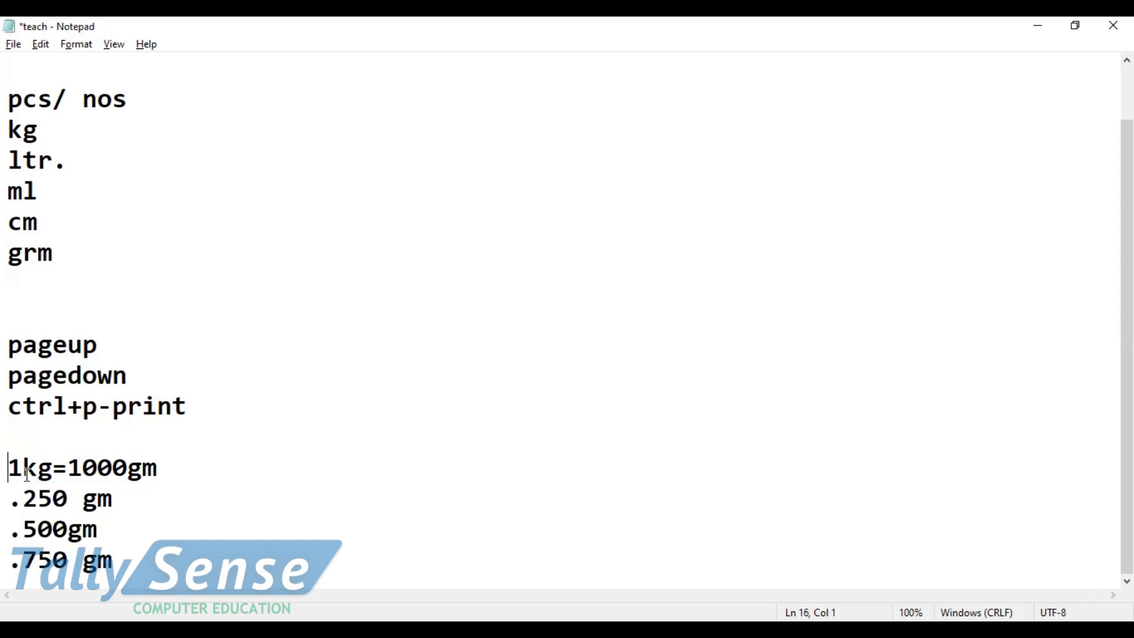
drag(82, 472, 126, 476)
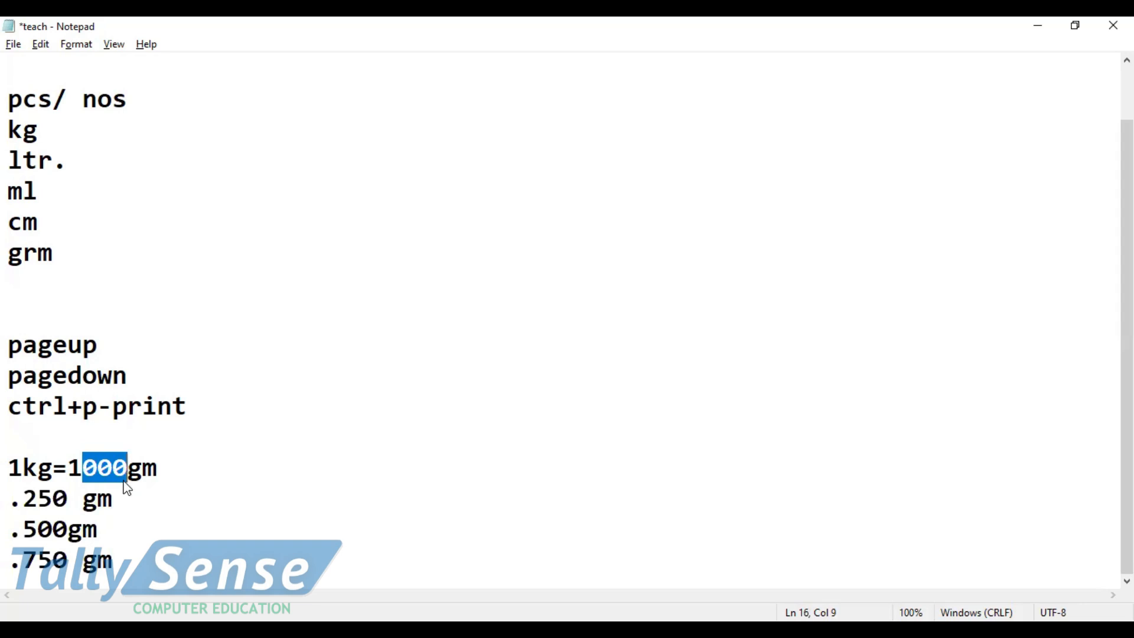
- Switch back to TallyPrime and save the kg unit and the Sugar stock item
key(alt+Tab)
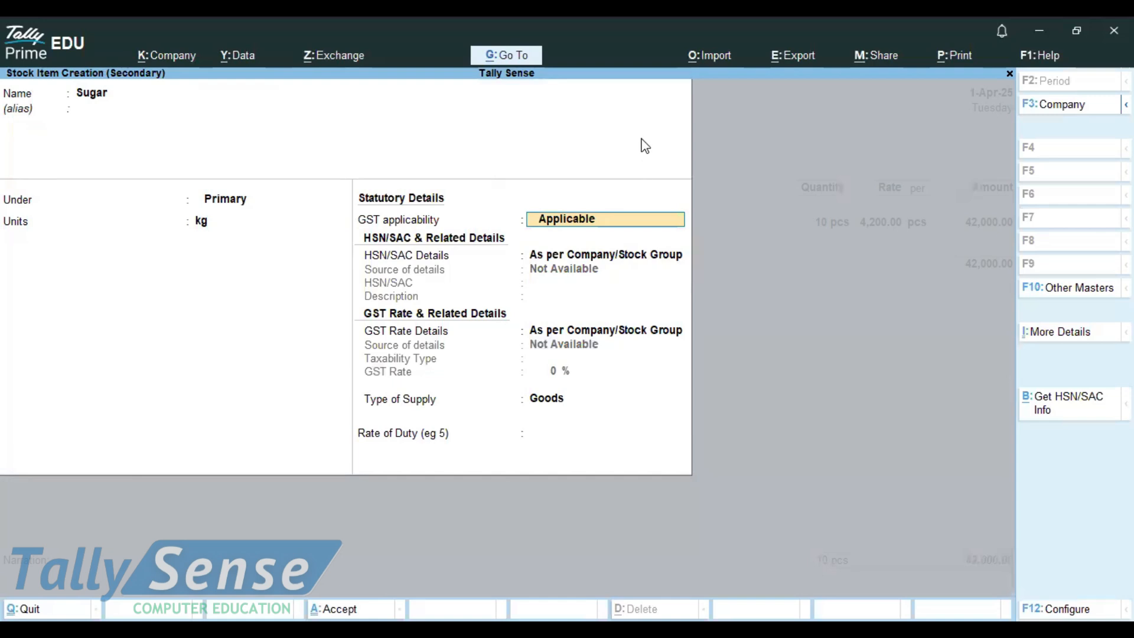
key(ctrl+a)
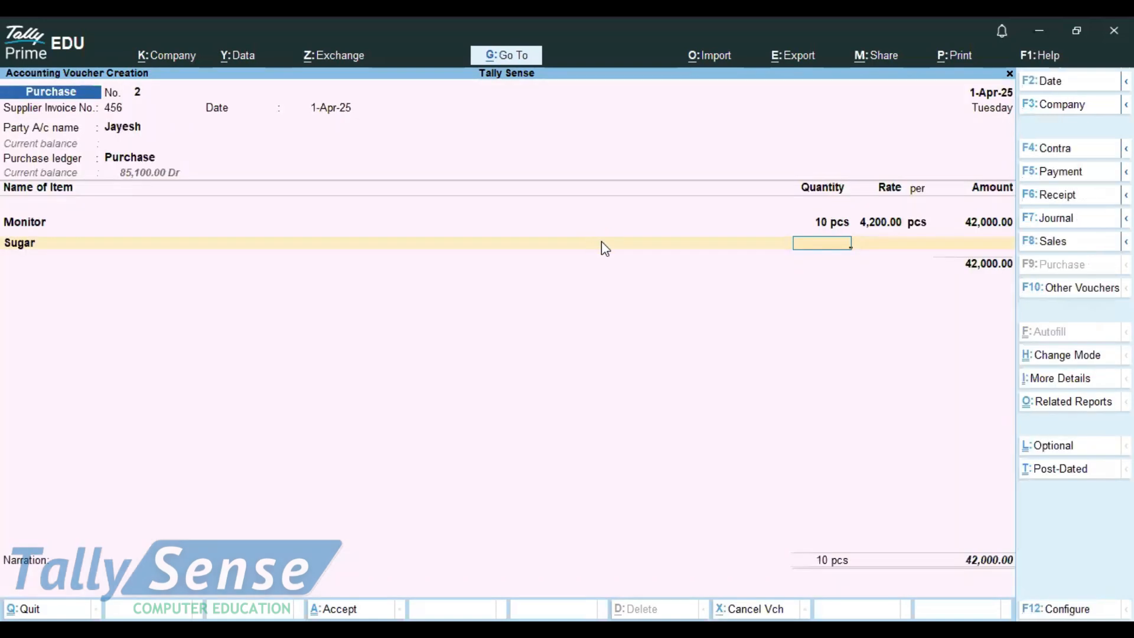
- Enter a quantity of 1 kg for Sugar at a rate of 45 per kg
text(1)
key(Return)
text(45)
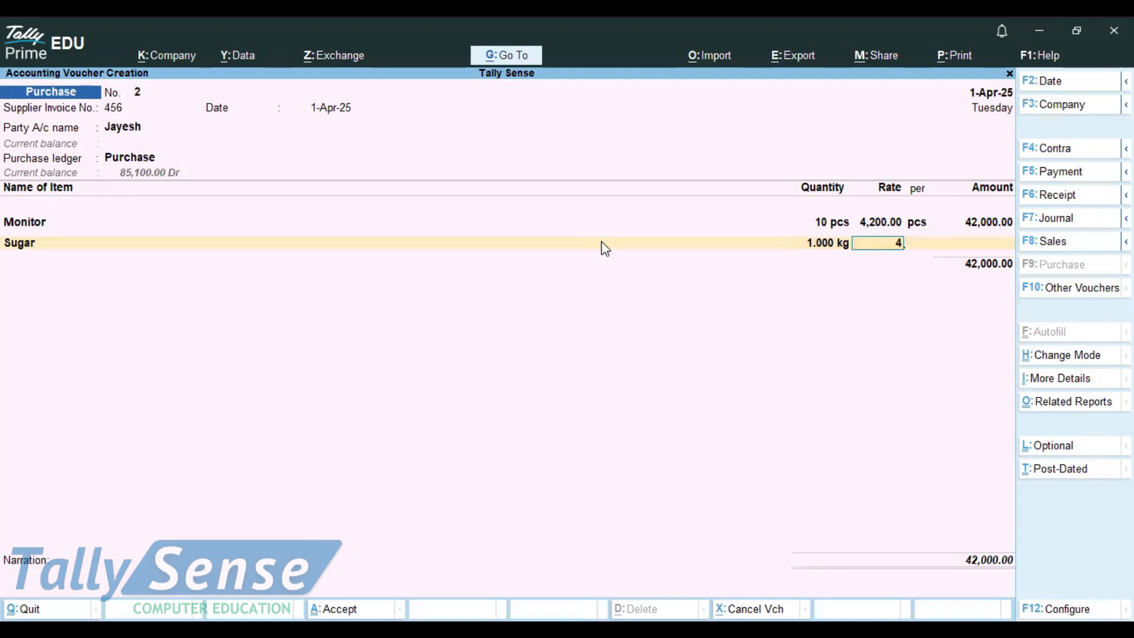
key(Return)
key(Return)
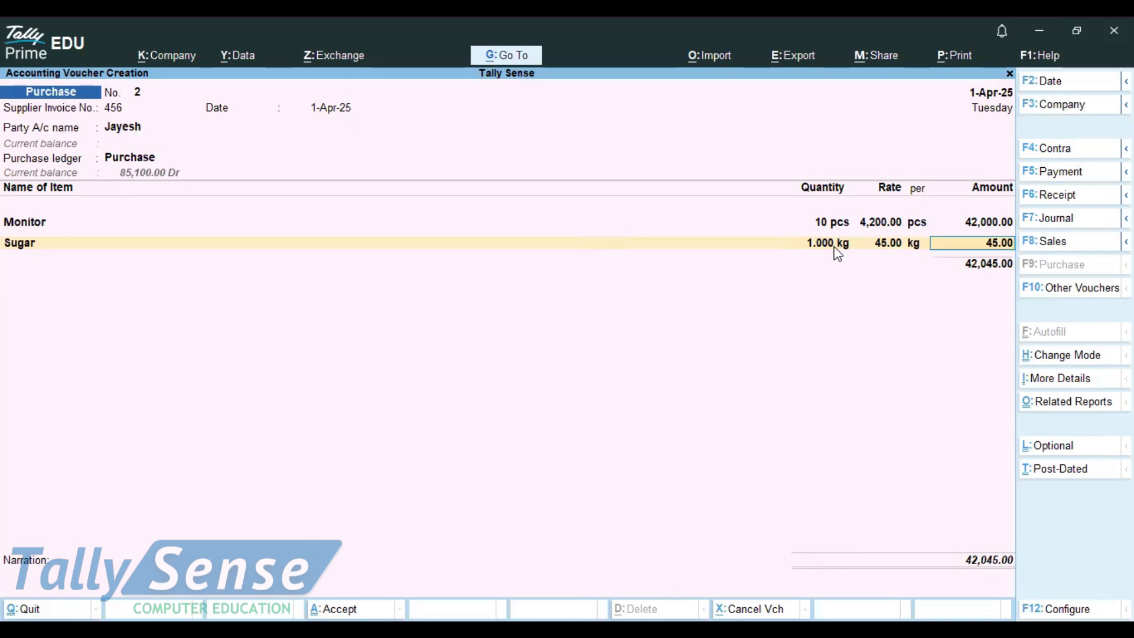
- Change the Sugar quantity to .500 kg and keep the rate of 45 per kg
key(BackSpace)
key(BackSpace)
key(BackSpace)
text(.25)
key(BackSpace)
key(BackSpace)
text(500)
key(Return)
key(Return)
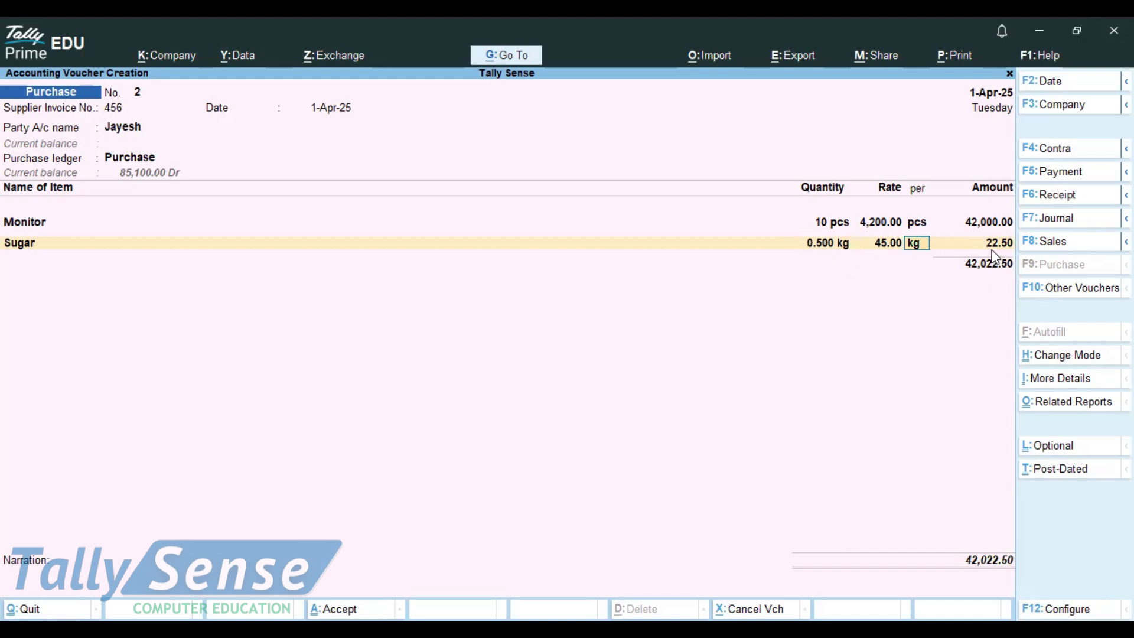
- Change the Sugar quantity to .250 kg, keeping its rate and unit
key(BackSpace)
key(BackSpace)
text(.250)
key(Return)
key(Return)
key(Return)
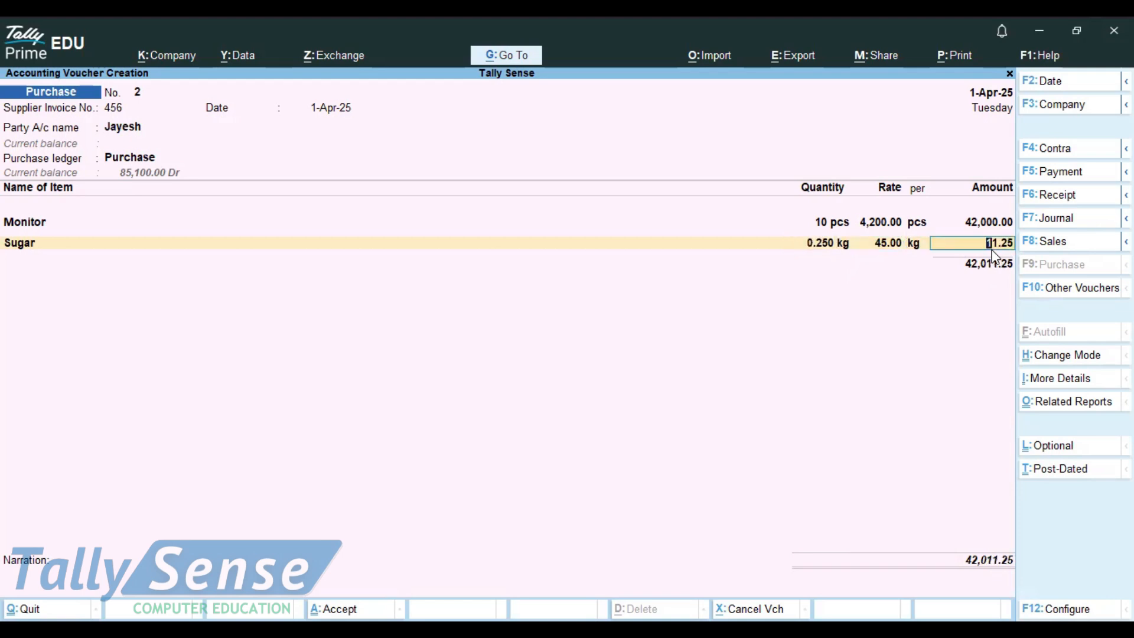
- Go back to the Sugar quantity and set it to 1.5 kg
key(BackSpace)
key(BackSpace)
key(BackSpace)
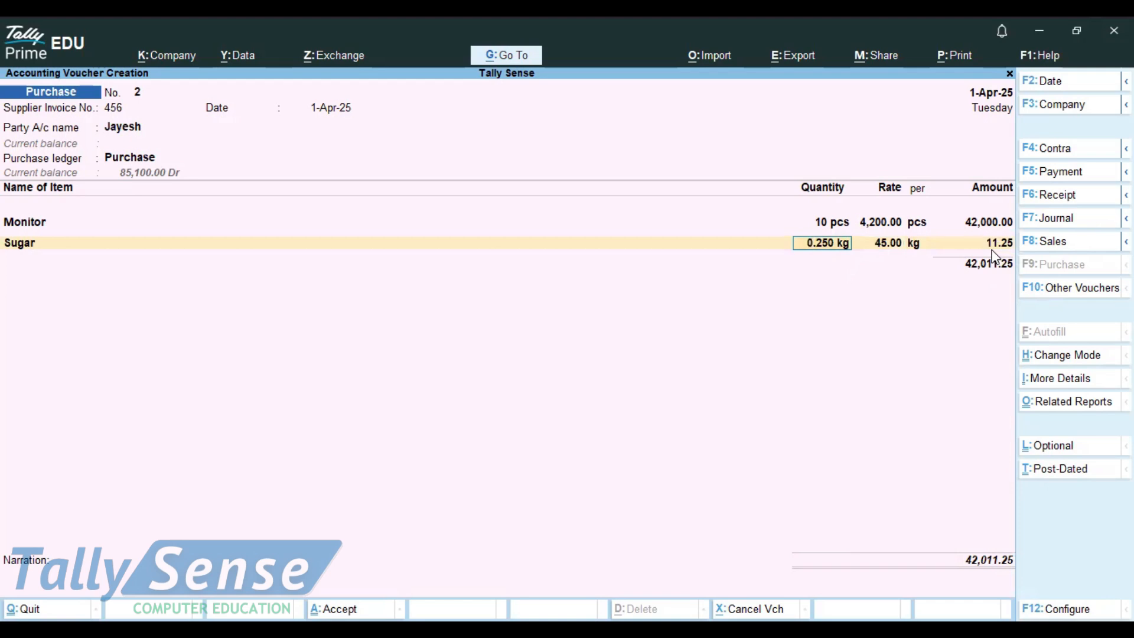
text(1.5)
key(Return)
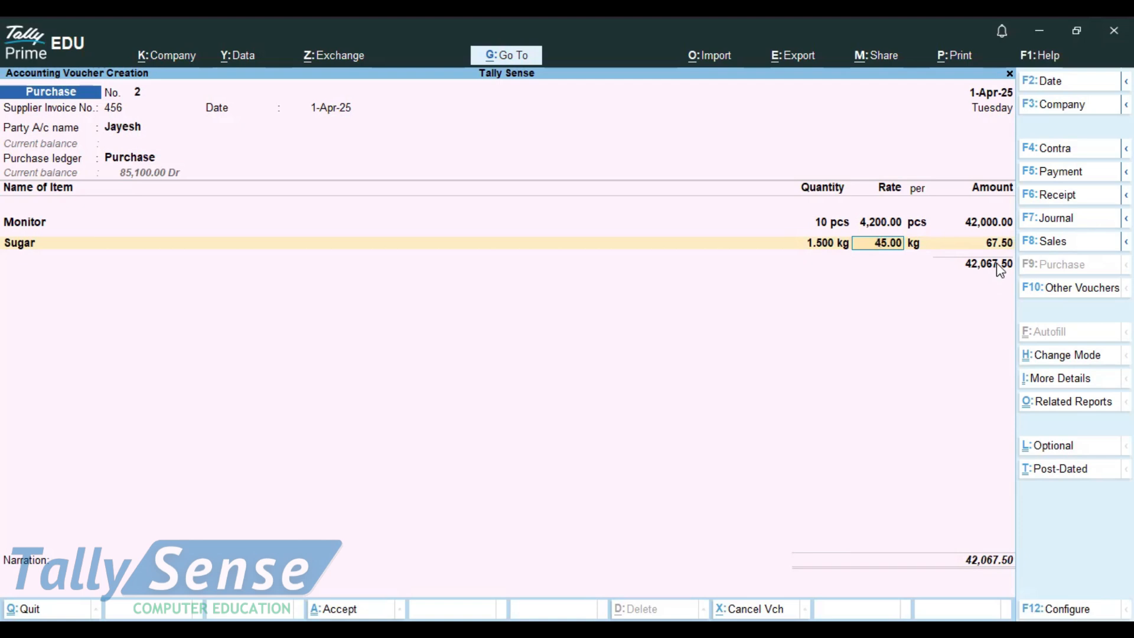
- Set the Sugar quantity to 2.5 kg and accept the line's rate, unit and amount
key(BackSpace)
text(2.5)
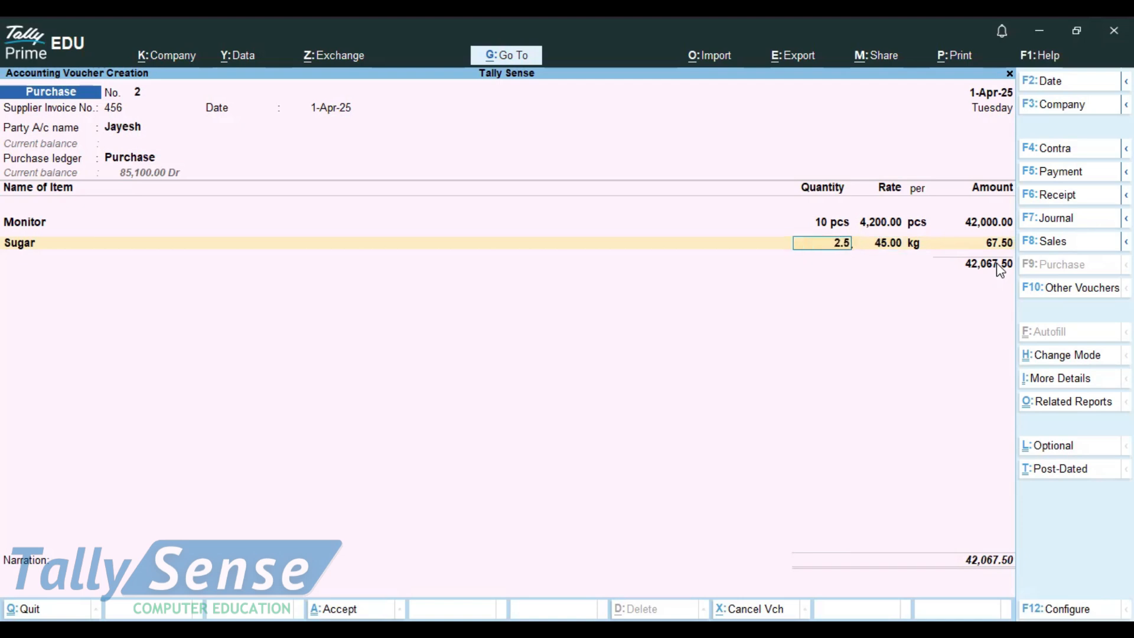
key(Return)
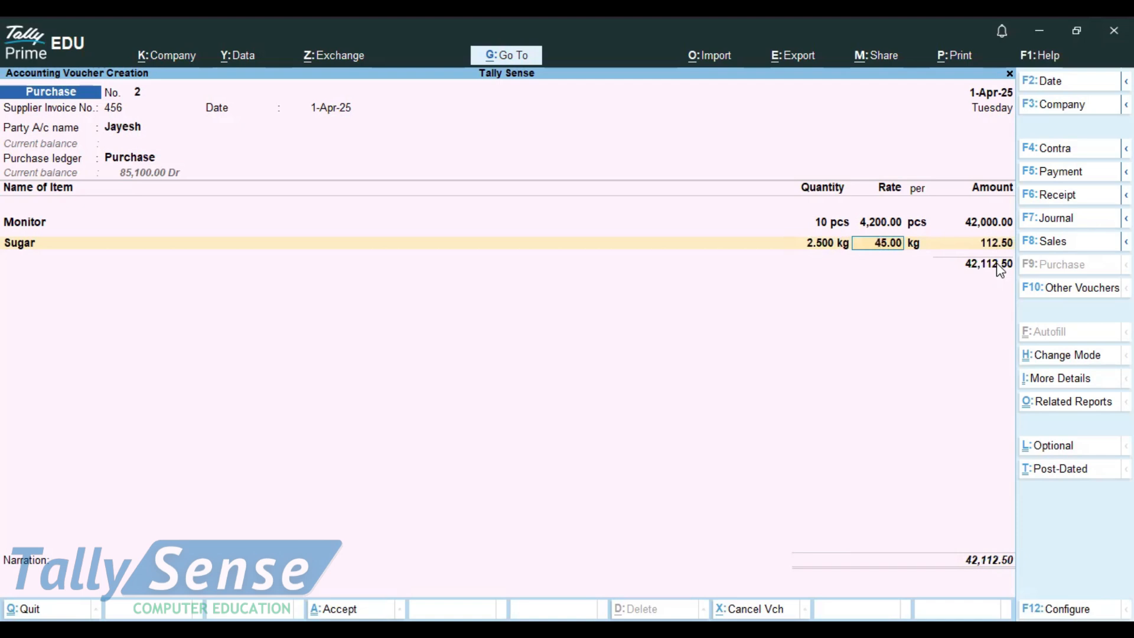
key(Return)
key(Return)
key(Return)
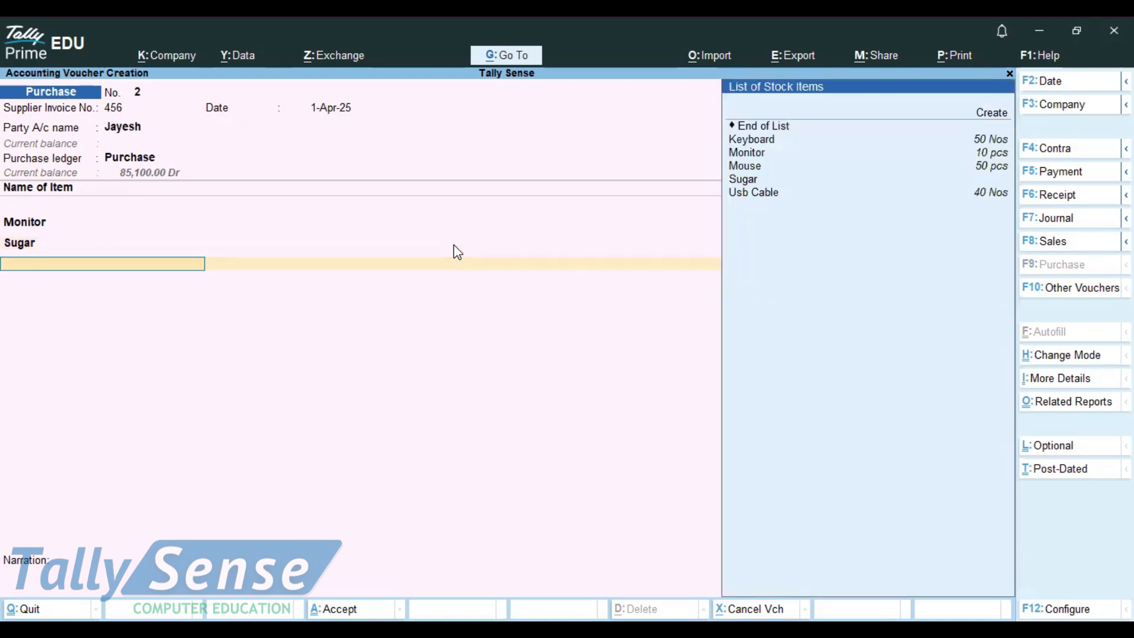
- Create and save a stock item named Rice with no alias, grouped under Primary and measured in kg
key(alt+c)
text(Rice)
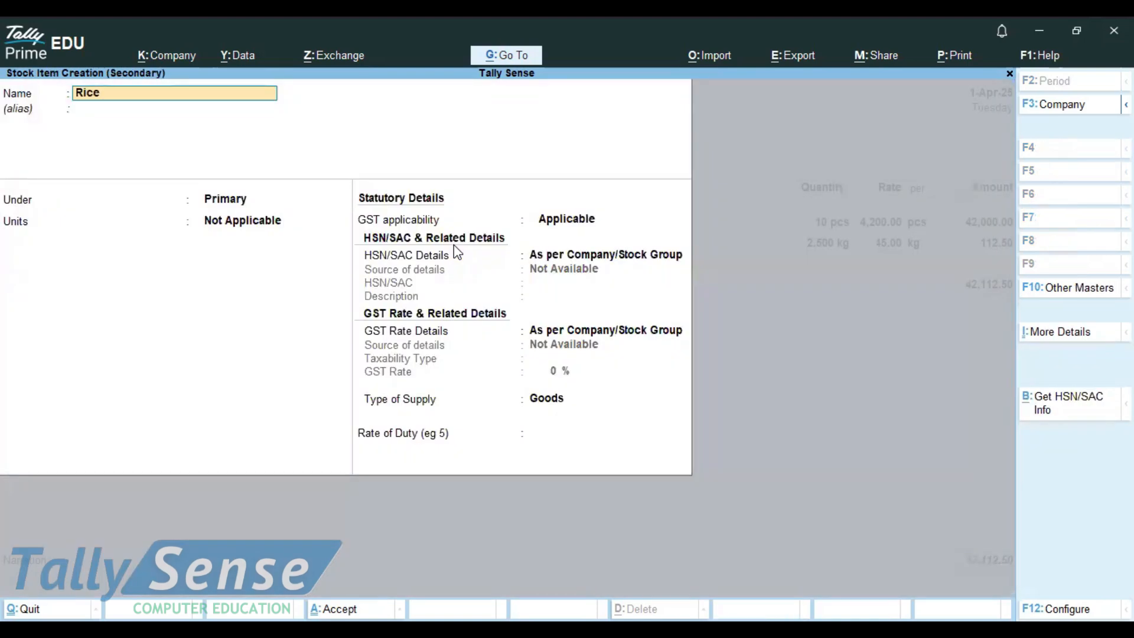
key(Return)
key(Return)
key(Return)
key(Up)
key(Return)
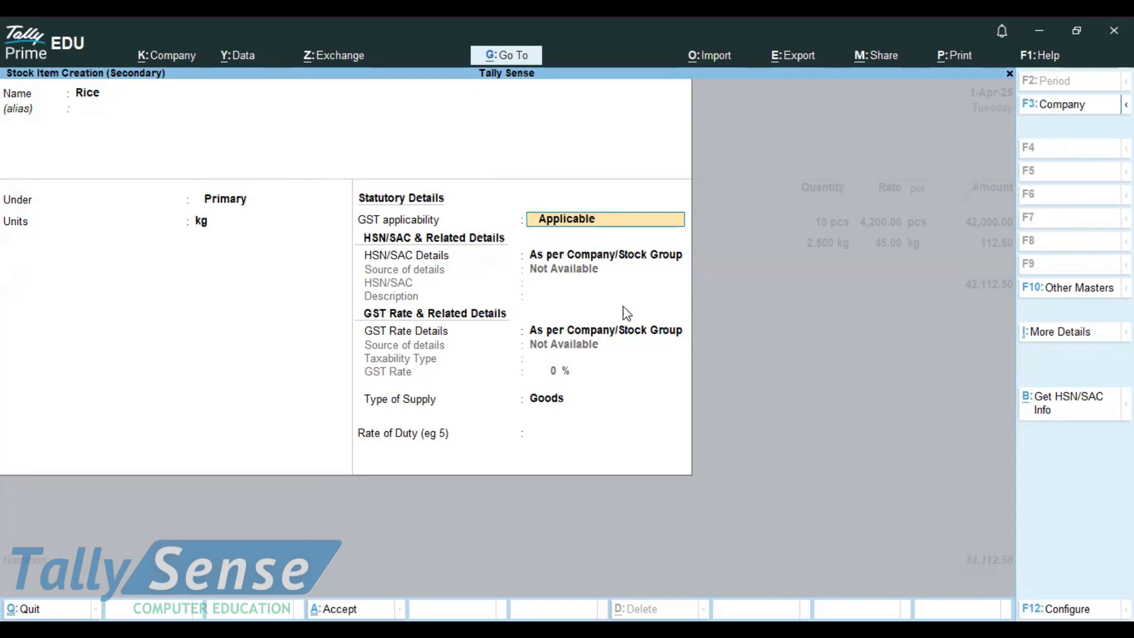
key(ctrl+a)
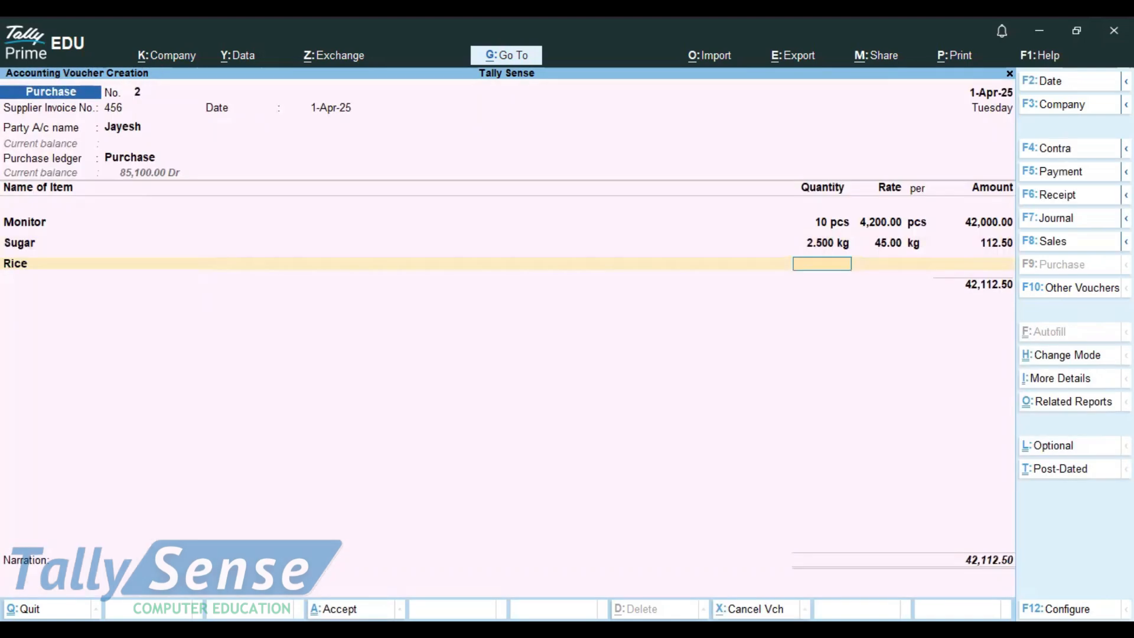
- Enter a quantity of 5.5 kg for Rice at a rate of 60 per kg and accept the line
text(5.5)
key(Return)
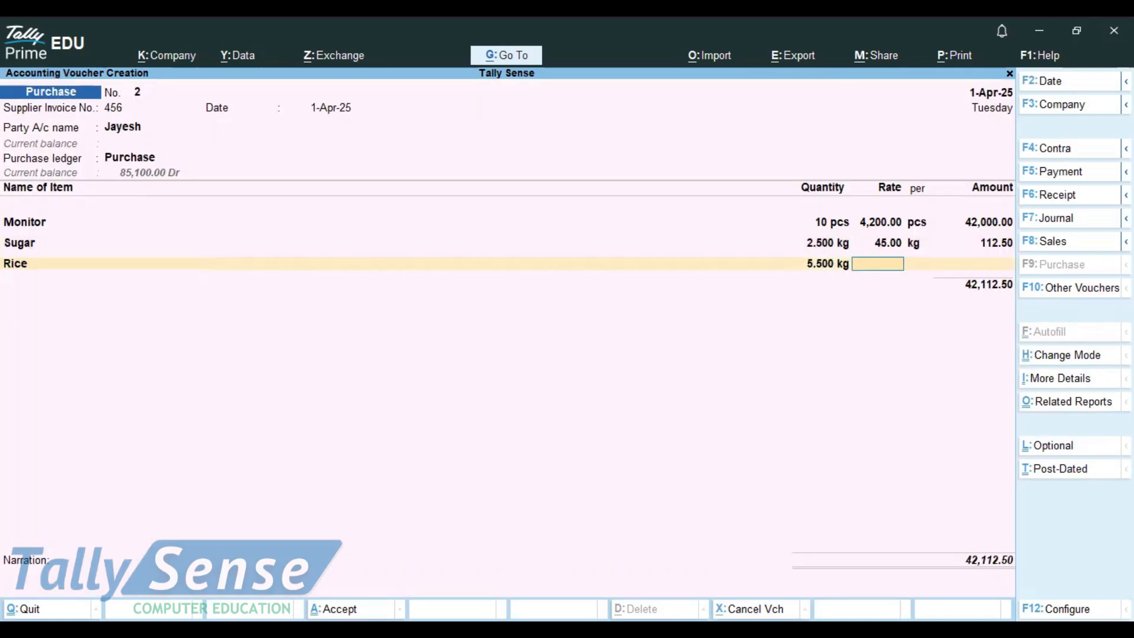
text(10)
key(BackSpace)
key(BackSpace)
text(60)
key(Return)
key(Return)
key(Return)
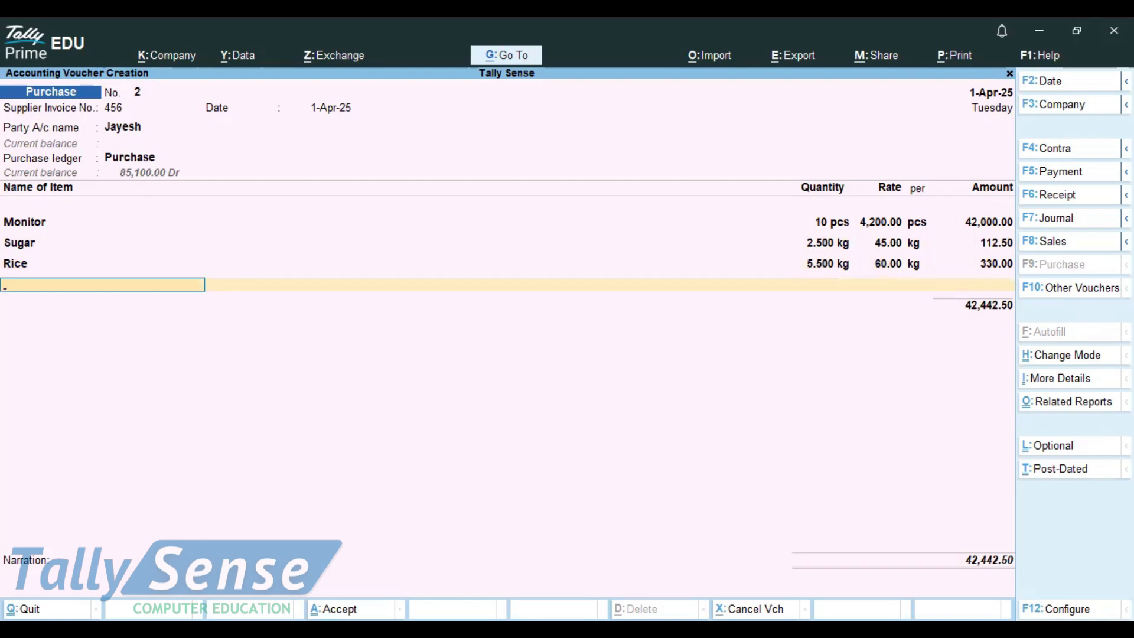
- Save the purchase voucher with Monitor, Sugar and Rice, and bring it back up in a print preview of its invoice
key(ctrl+a)
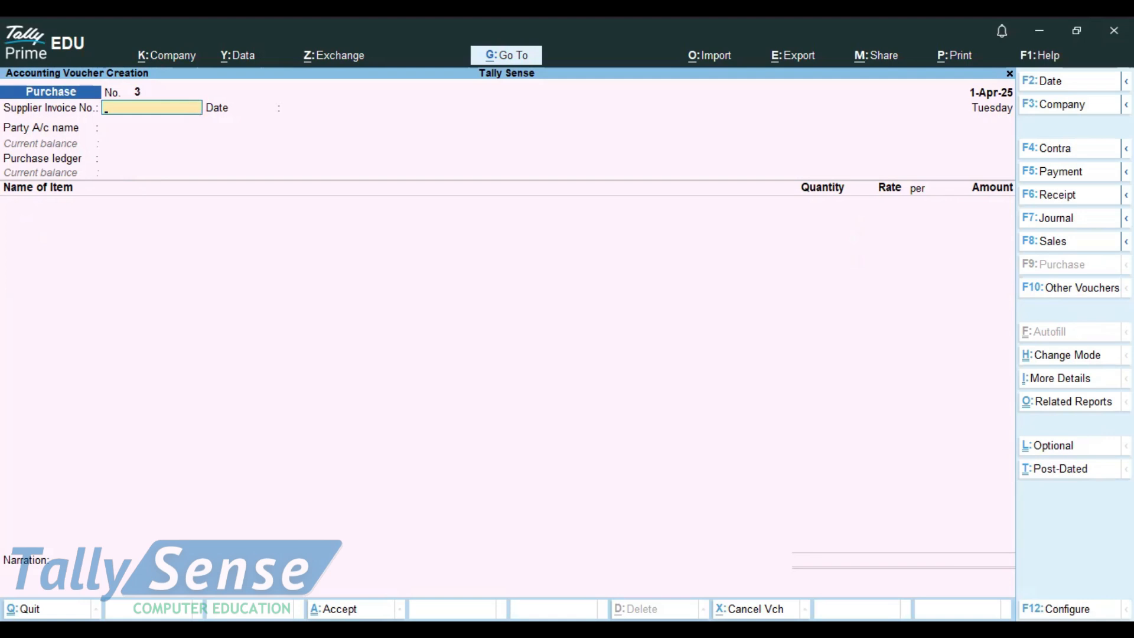
key(Page_Up)
key(ctrl+p)
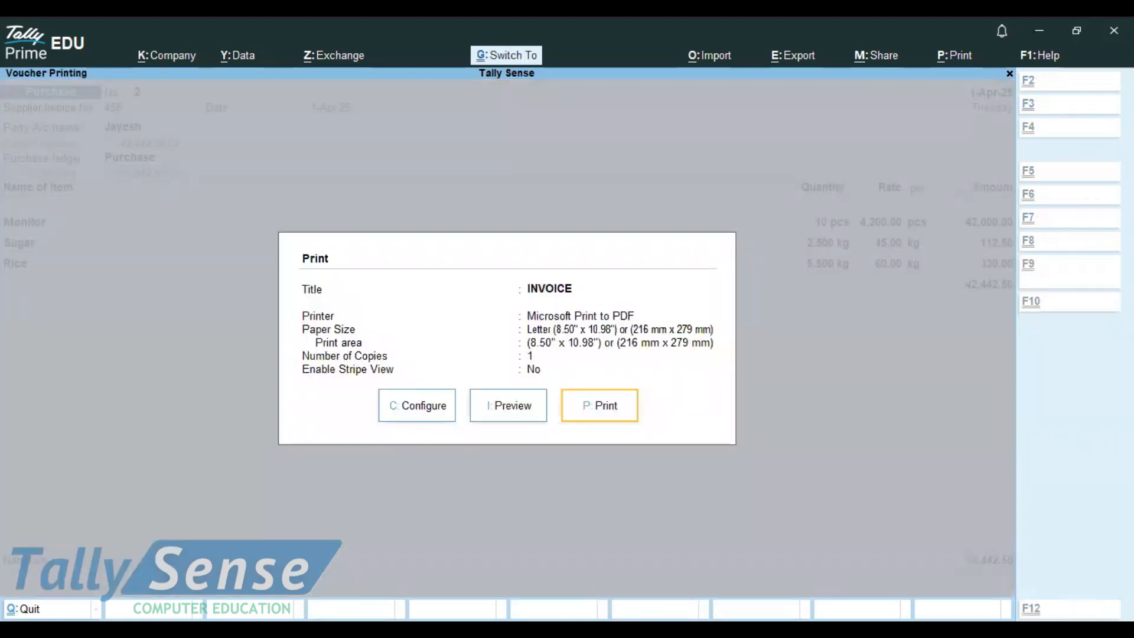
click(515, 415)
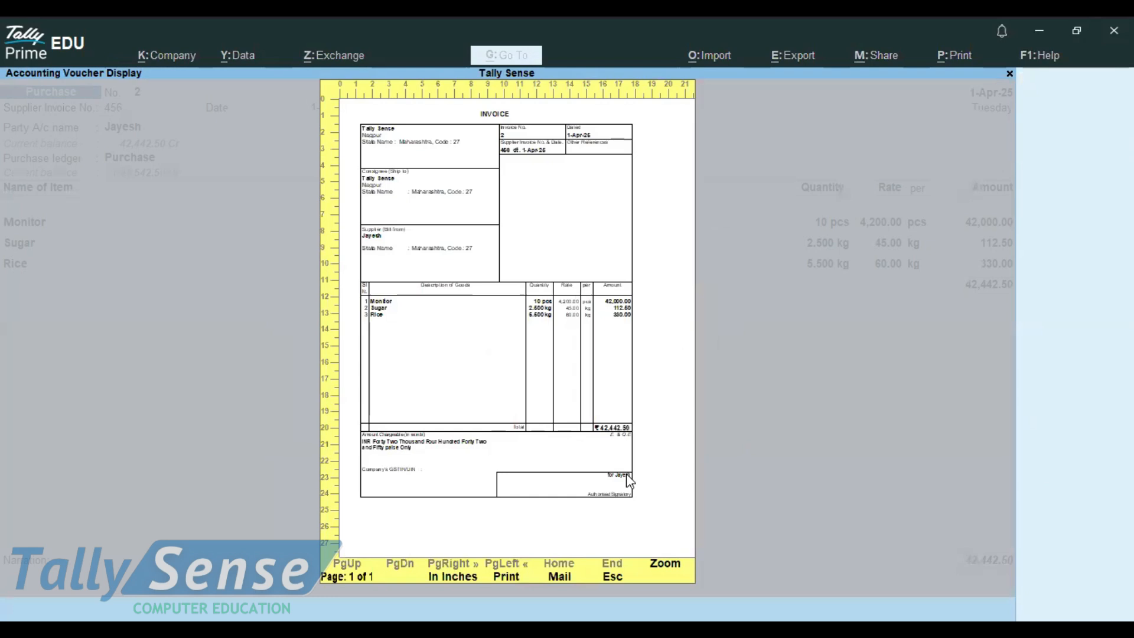
- Enlarge the invoice preview and examine its invoice numbers and dates, consignee and supplier details, item lines, total and amount in words
click(664, 574)
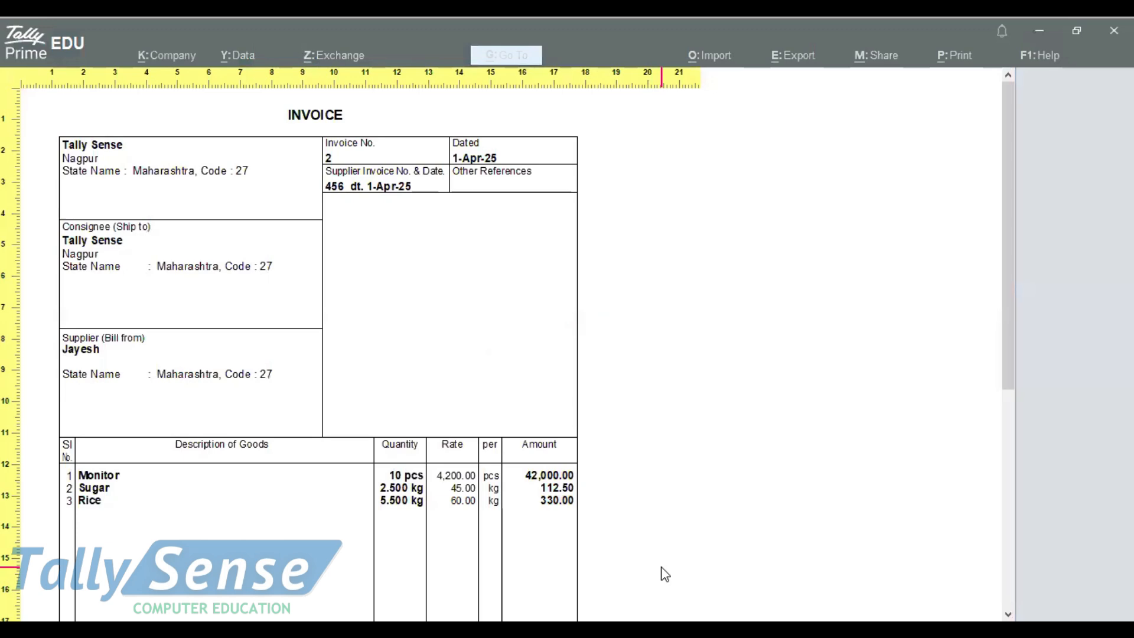
key(plus)
key(plus)
key(Down)
key(Down)
key(Down)
key(Down)
key(Down)
key(Down)
key(Down)
key(Down)
key(Down)
key(Down)
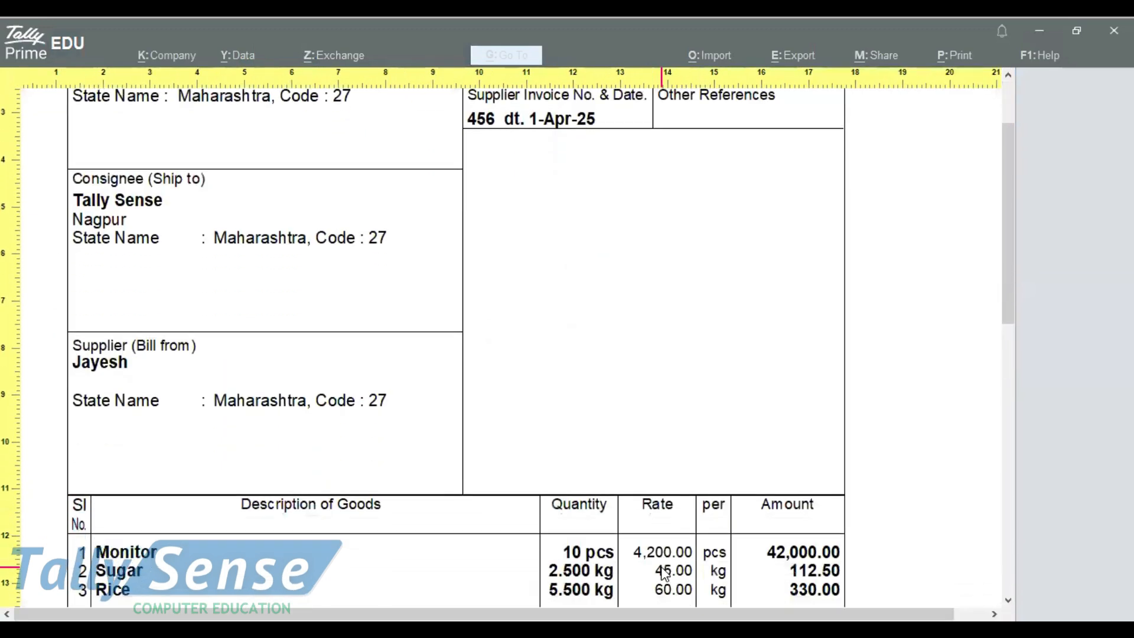
scroll(664, 575, down, 10)
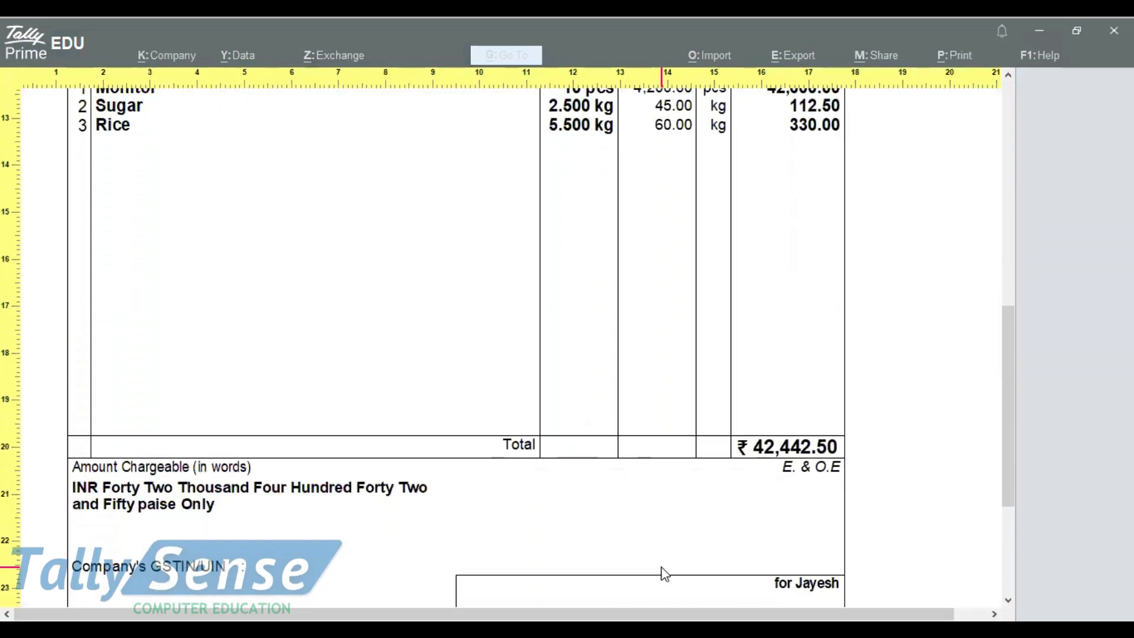
scroll(664, 575, down, 1)
scroll(673, 539, up, 4)
scroll(833, 539, up, 8)
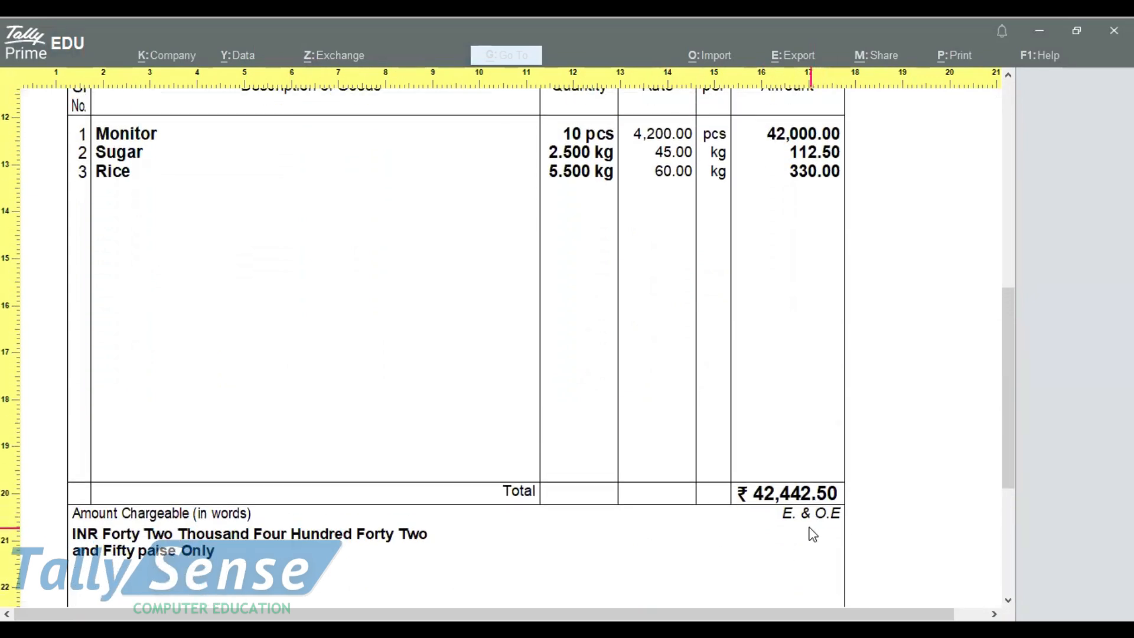
scroll(785, 521, up, 8)
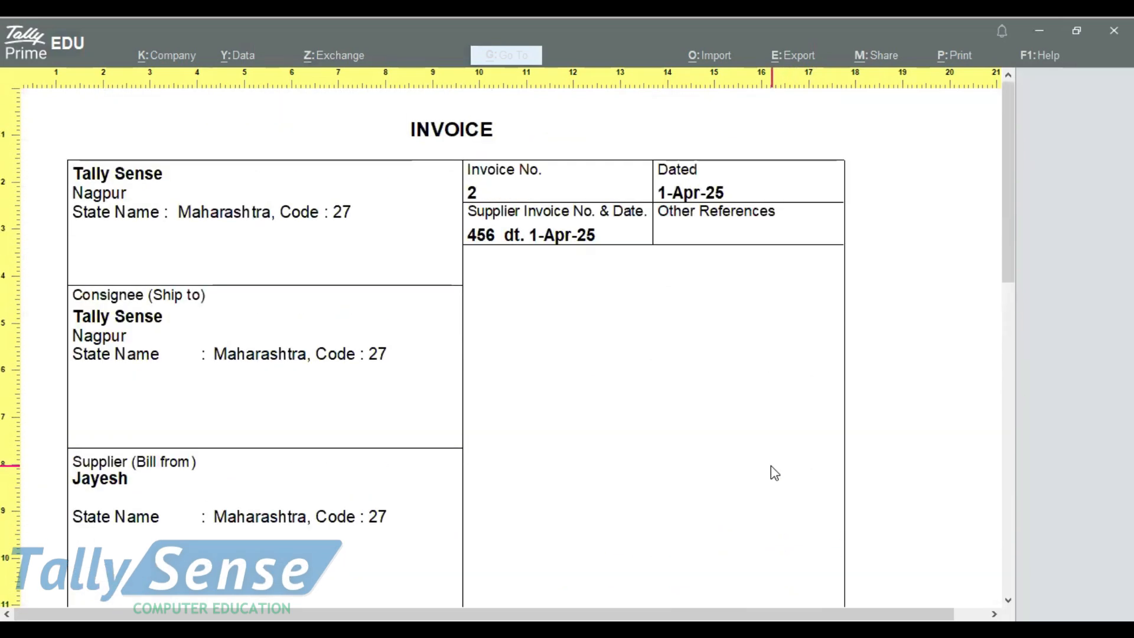
scroll(771, 470, down, 4)
scroll(770, 468, down, 3)
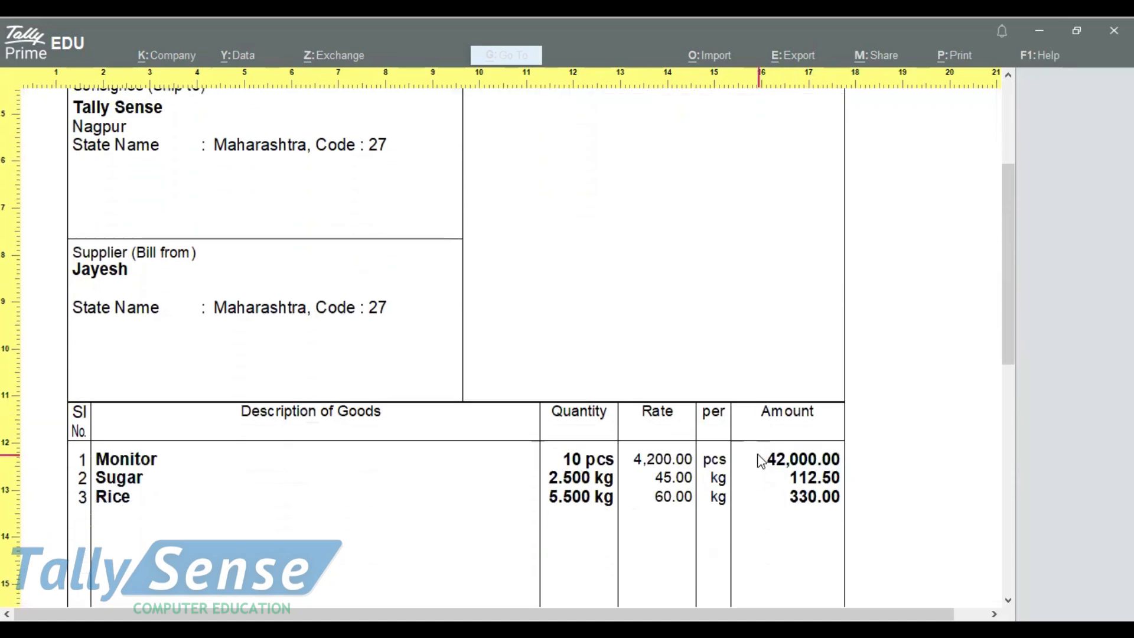
scroll(761, 461, down, 1)
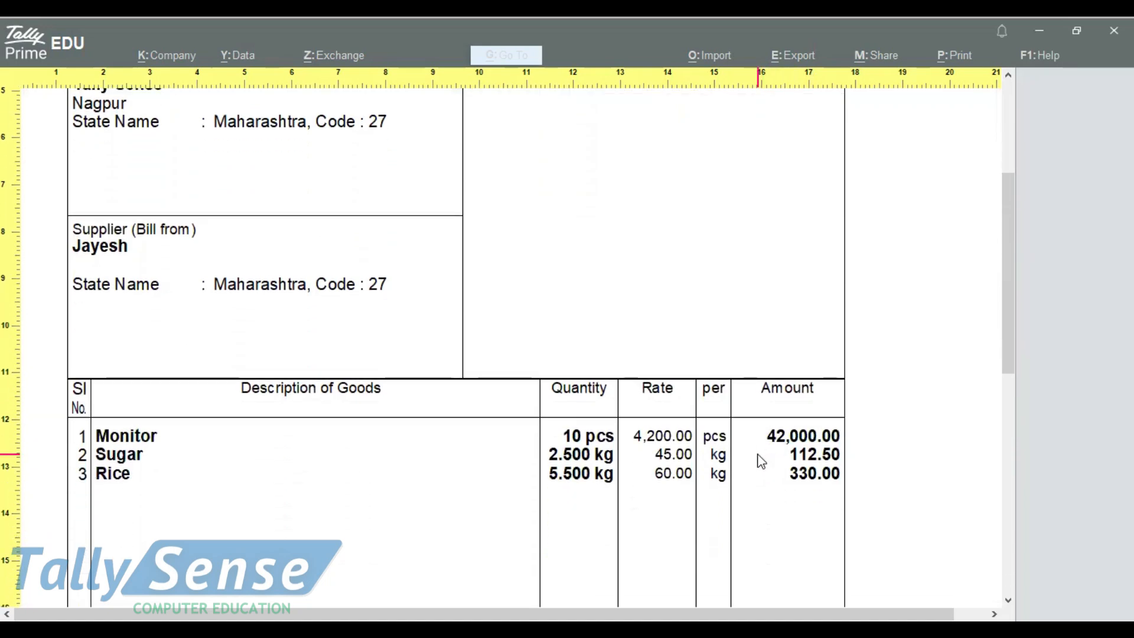
scroll(759, 460, down, 3)
scroll(750, 450, up, 5)
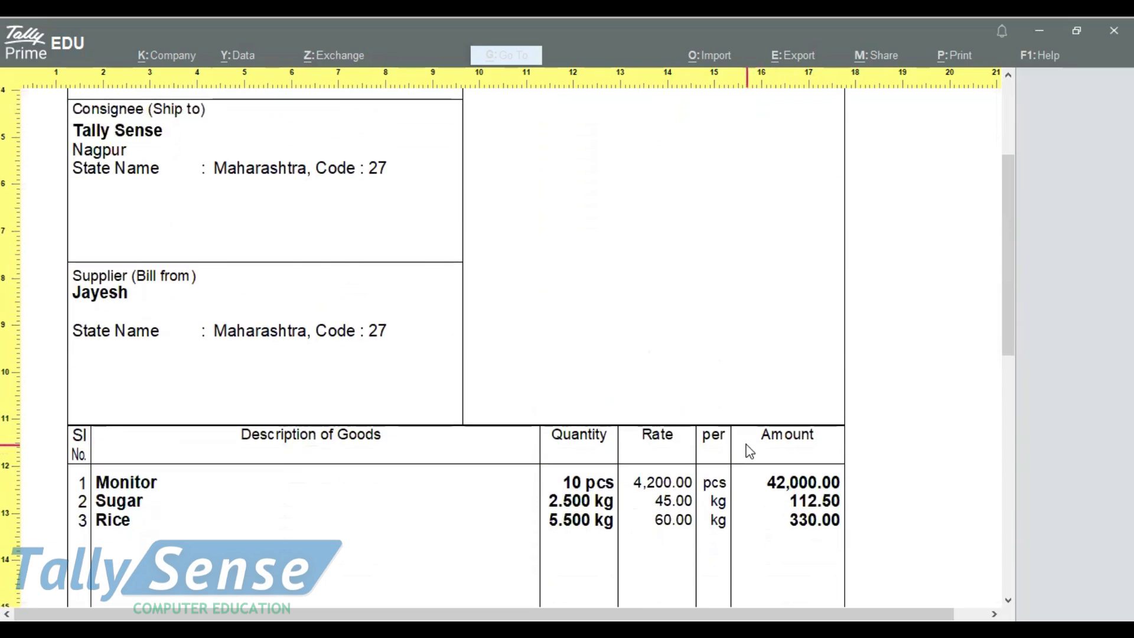
scroll(749, 444, up, 5)
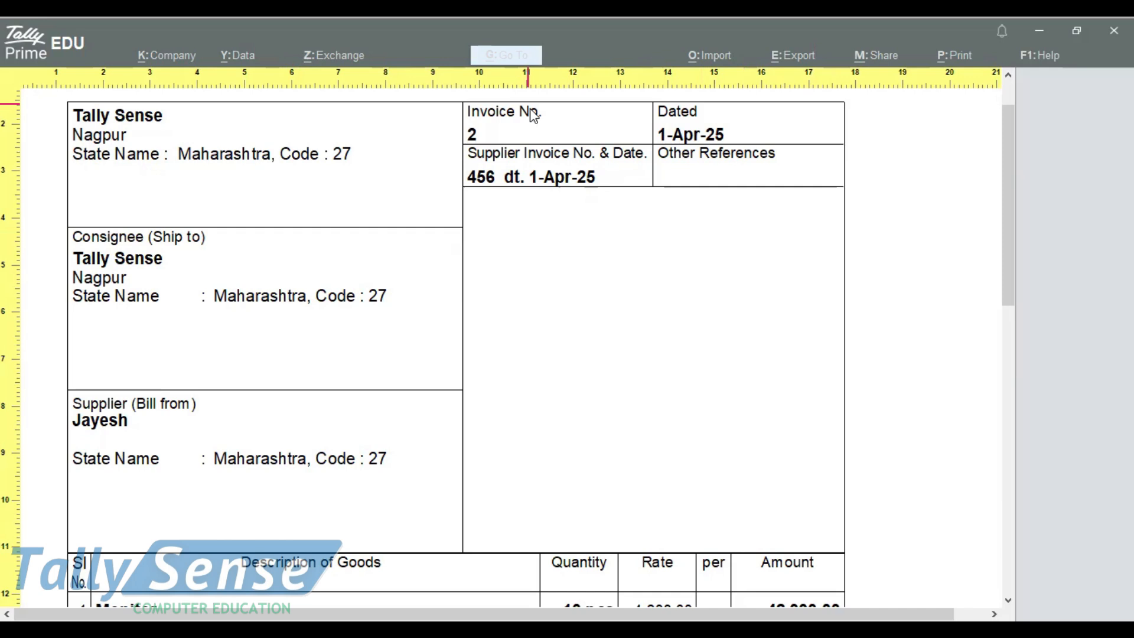
scroll(548, 183, down, 4)
scroll(548, 189, up, 5)
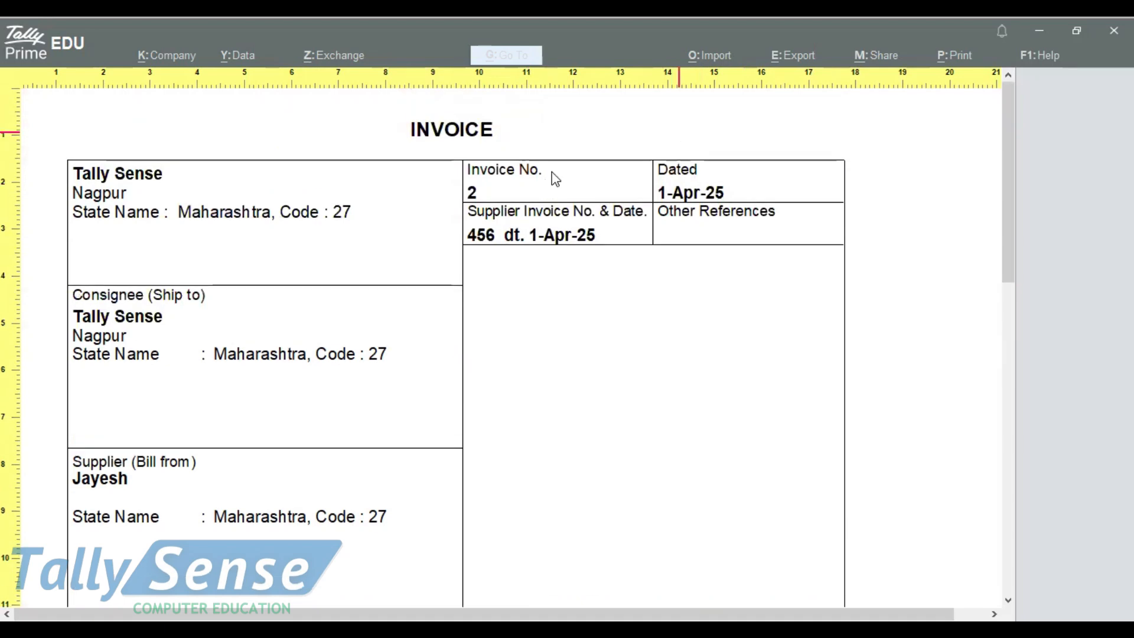
scroll(393, 293, down, 2)
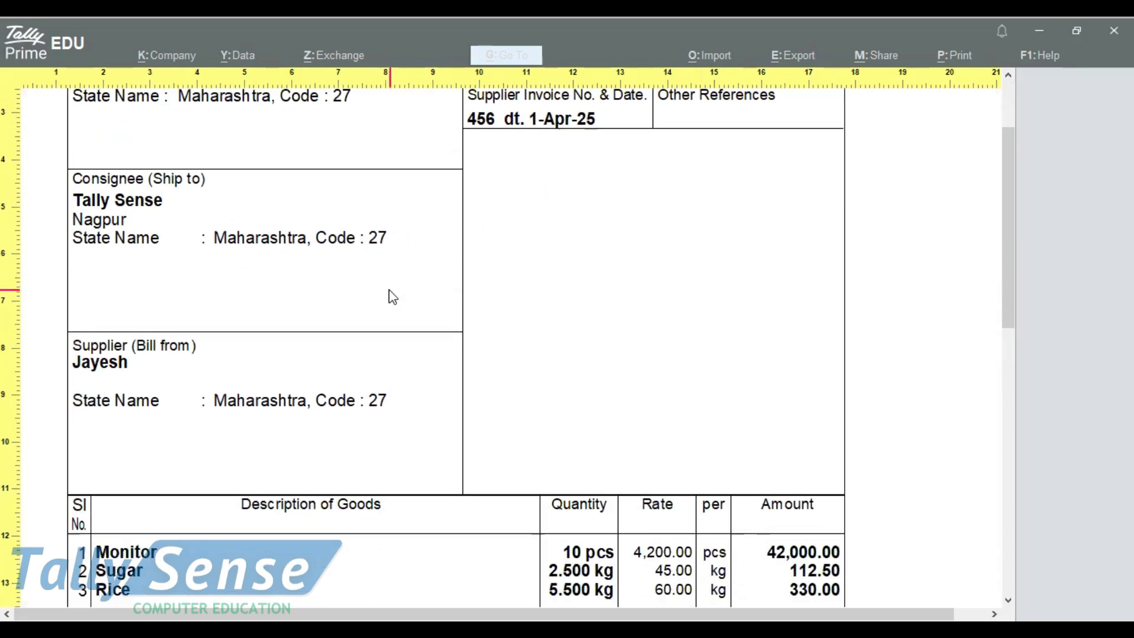
scroll(392, 298, down, 5)
scroll(382, 296, down, 2)
scroll(382, 296, up, 2)
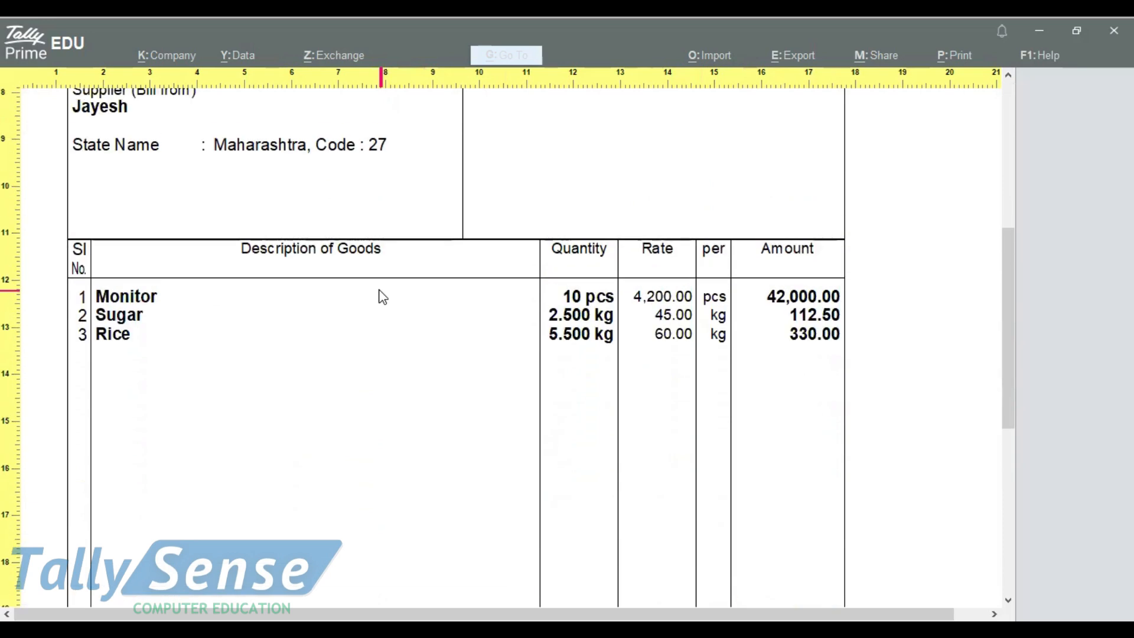
scroll(382, 297, up, 6)
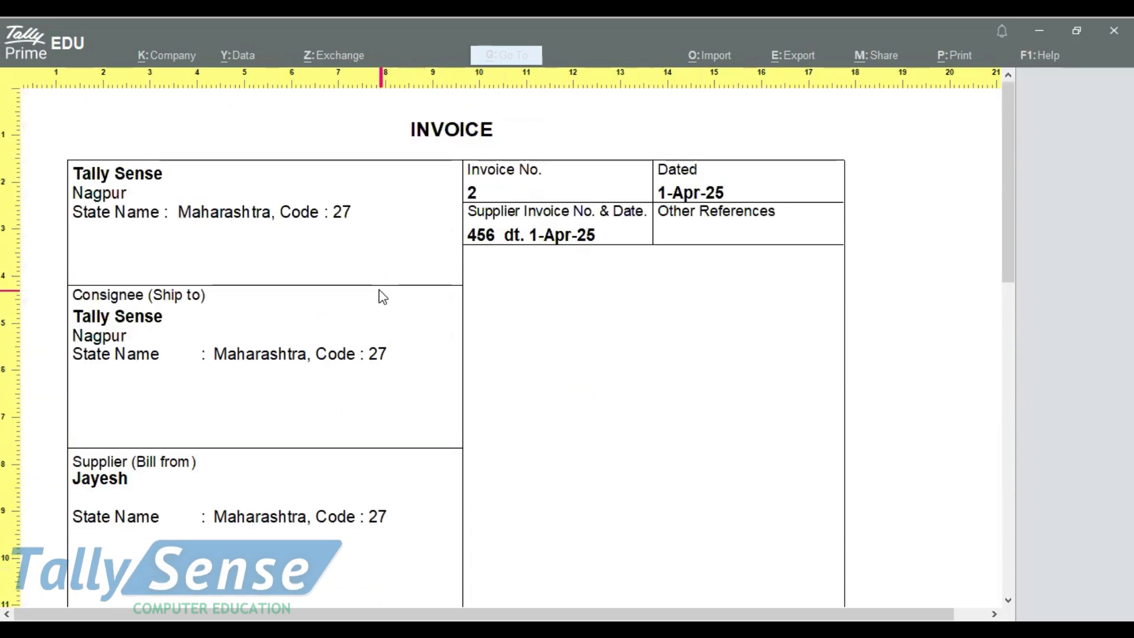
- Close the invoice preview and leave the saved voucher unchanged to return to a blank purchase voucher
key(Escape)
key(Escape)
key(Escape)
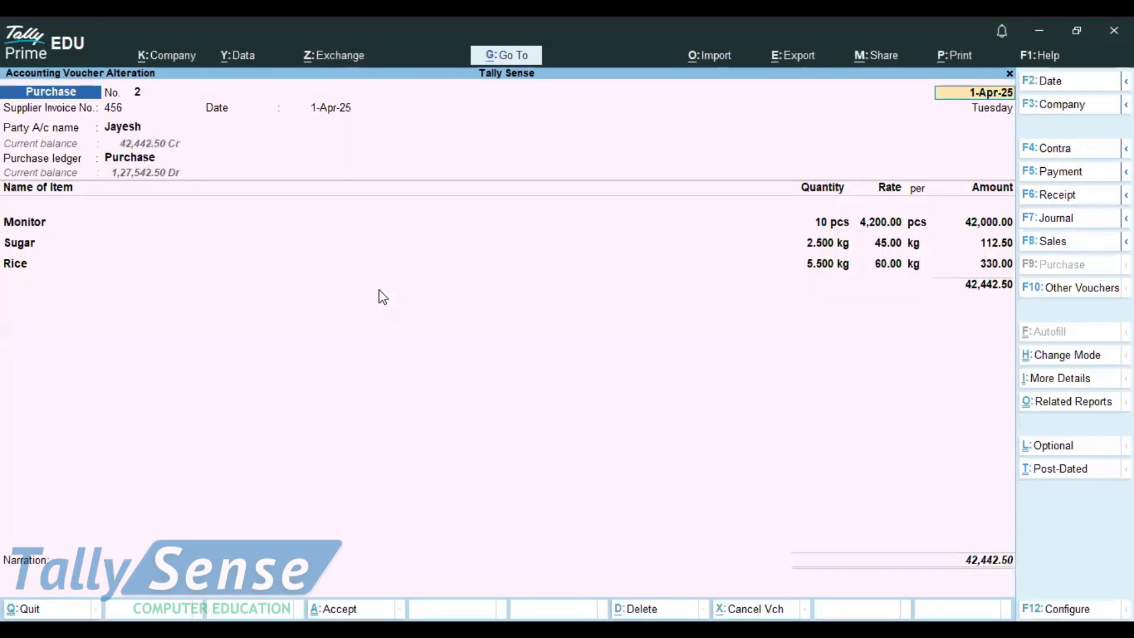
key(Escape)
key(y)
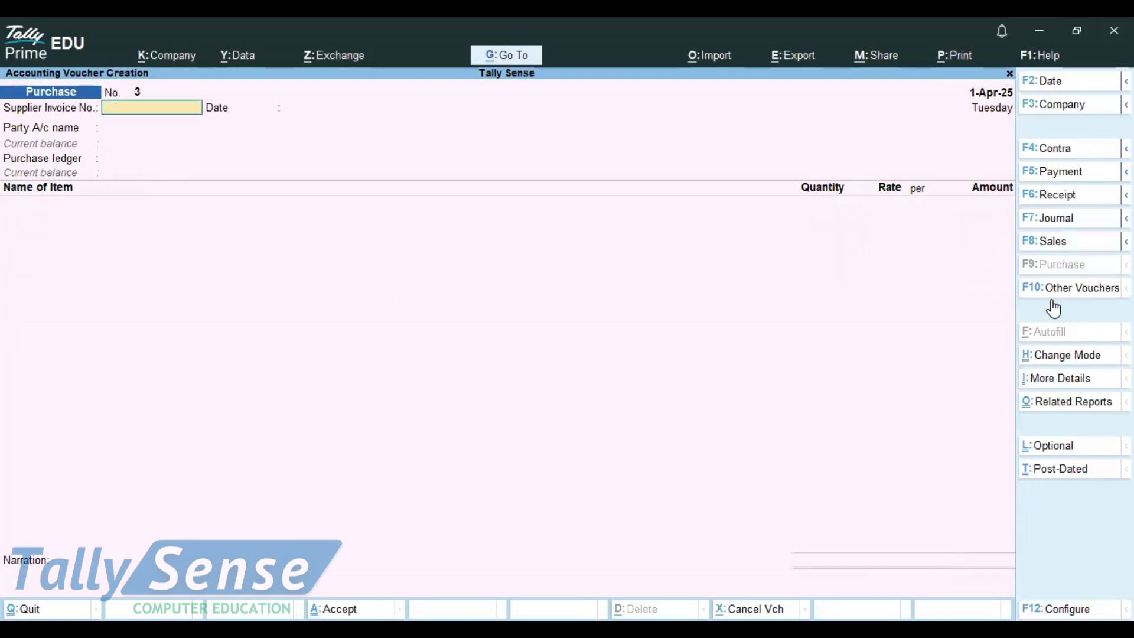
- Review the voucher modes available for the purchase voucher: Item Invoice, Accounting Invoice and As Voucher
click(1041, 357)
key(Up)
key(Up)
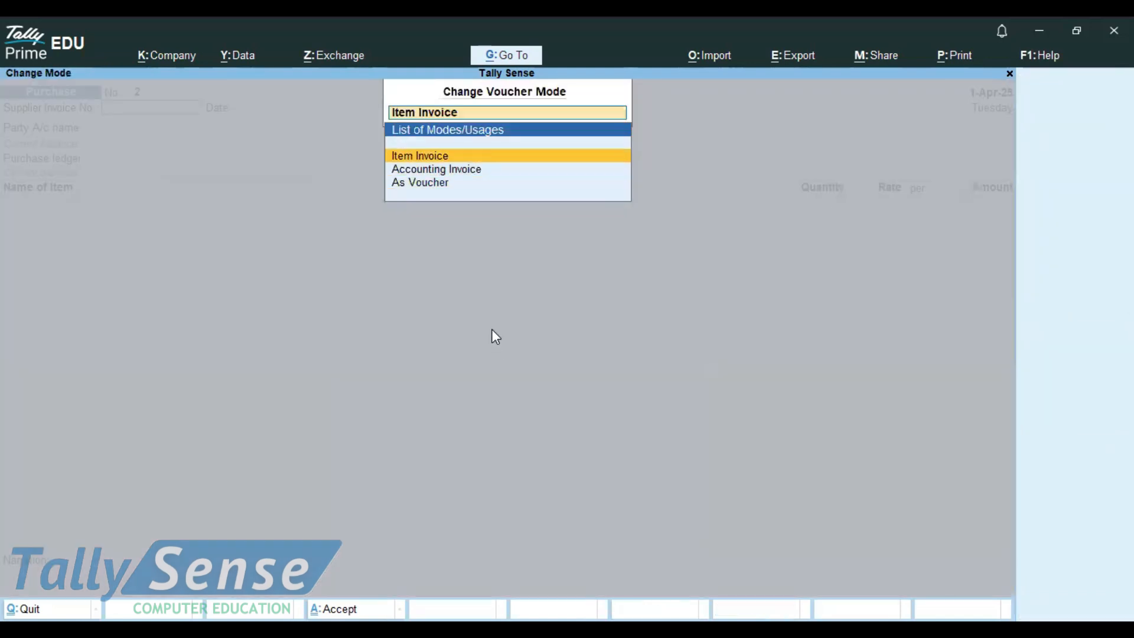
click(444, 168)
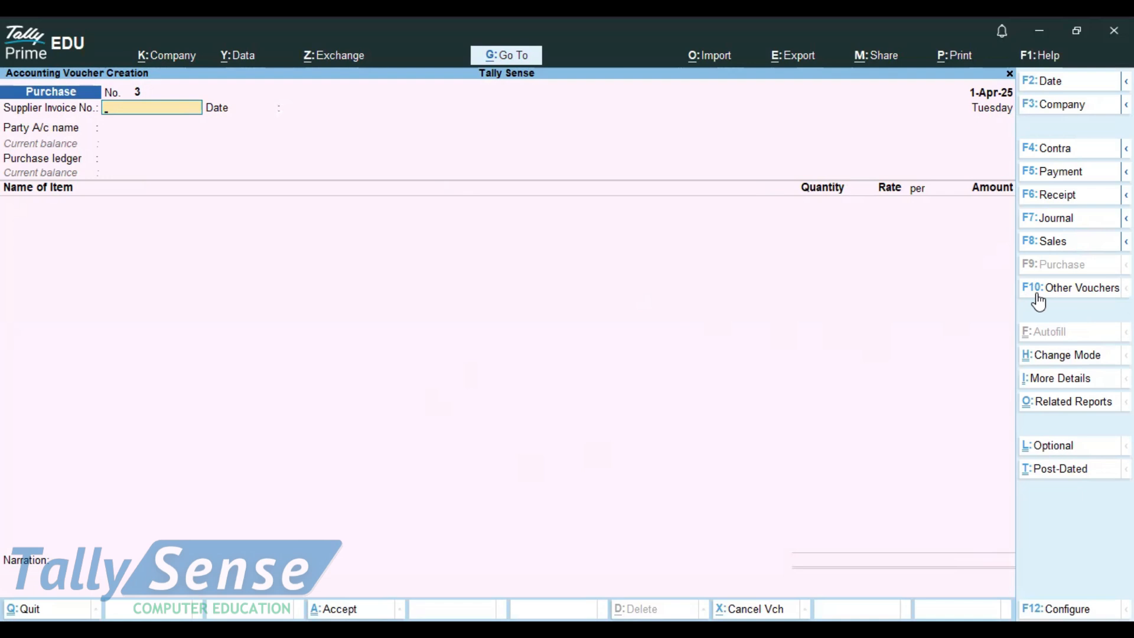
- Leave voucher entry, open the Stock Summary report and check the items inside the Samsung stock group
key(Escape)
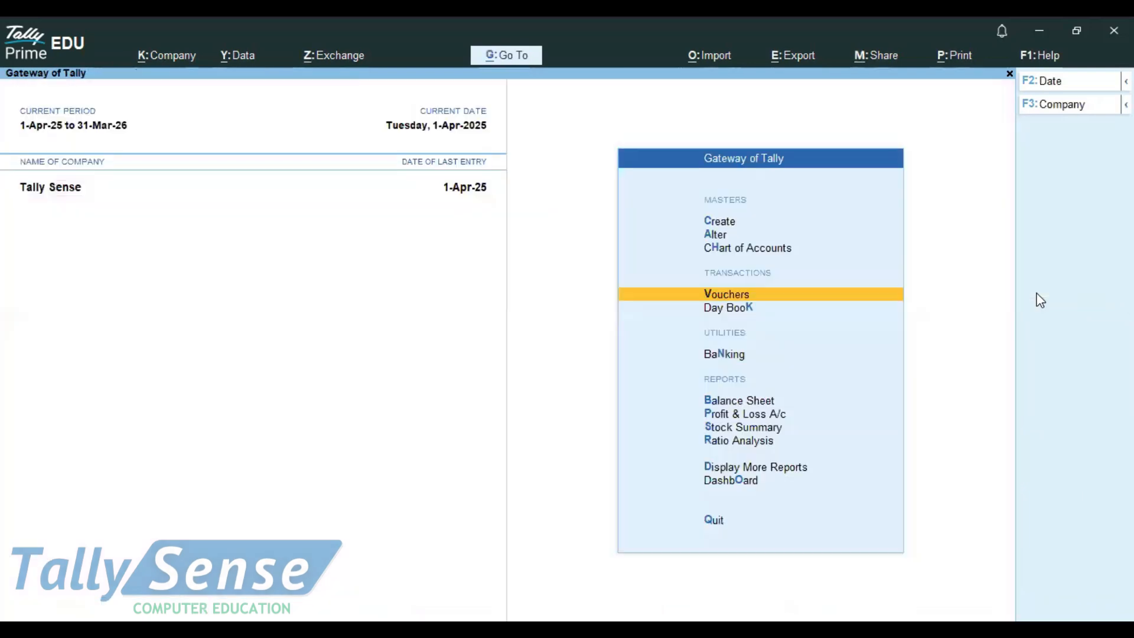
key(Down)
key(Down)
key(Down)
key(Down)
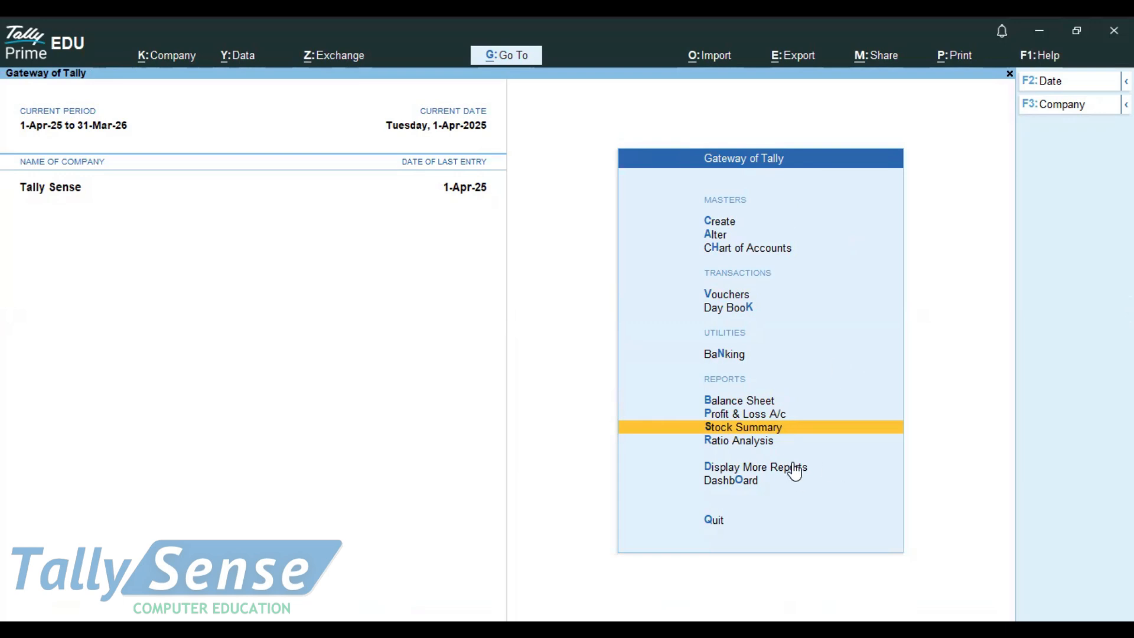
click(761, 431)
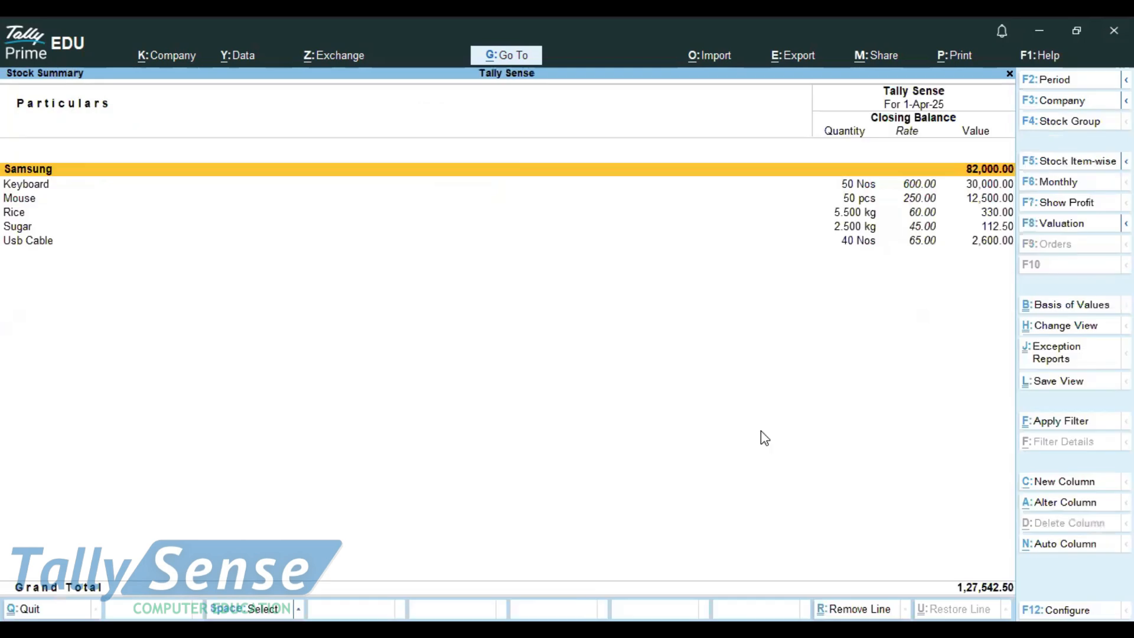
click(31, 171)
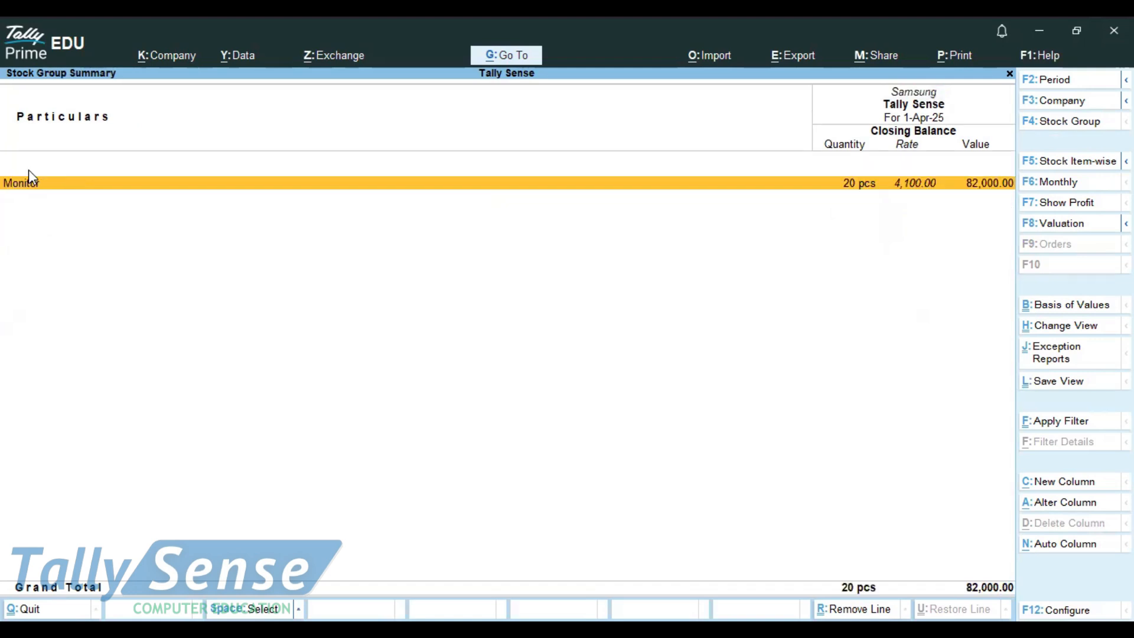
key(Escape)
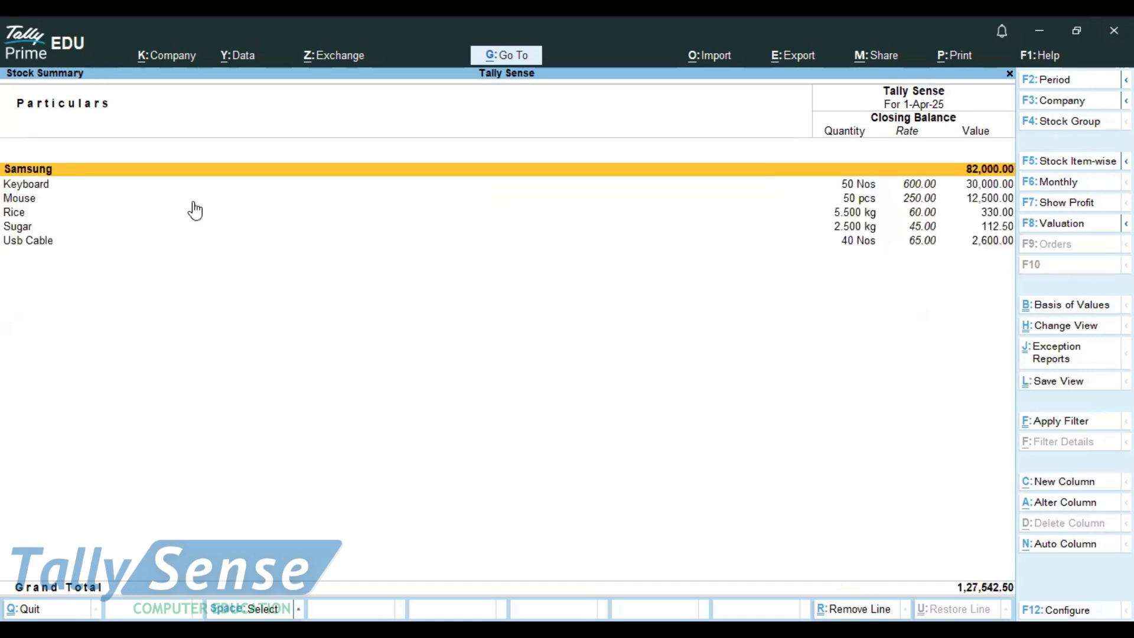
- Open the monthly stock summary of the Keyboard item to see its inwards, outwards and closing balance
key(Up)
key(Up)
key(Up)
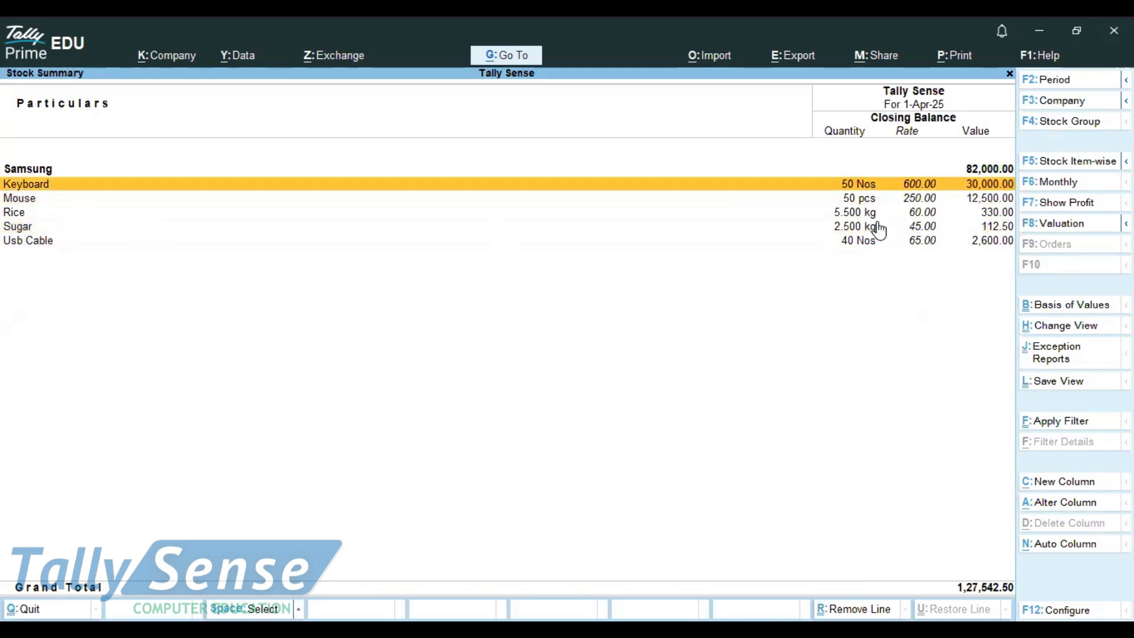
key(Return)
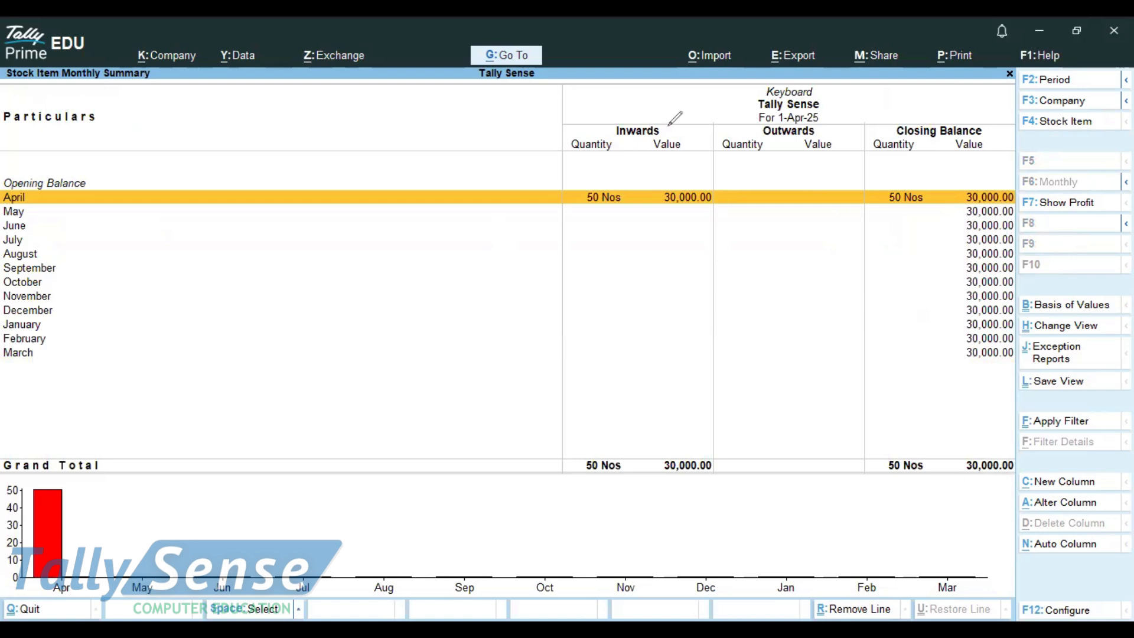
drag(669, 124, 584, 92)
mouse_move(815, 102)
mouse_down()
mouse_move(807, 169)
mouse_move(815, 112)
mouse_up()
mouse_move(915, 101)
mouse_down()
mouse_move(994, 106)
mouse_move(932, 100)
mouse_up()
mouse_move(443, 130)
mouse_down()
mouse_move(446, 172)
mouse_move(397, 151)
mouse_move(503, 145)
mouse_move(476, 193)
mouse_up()
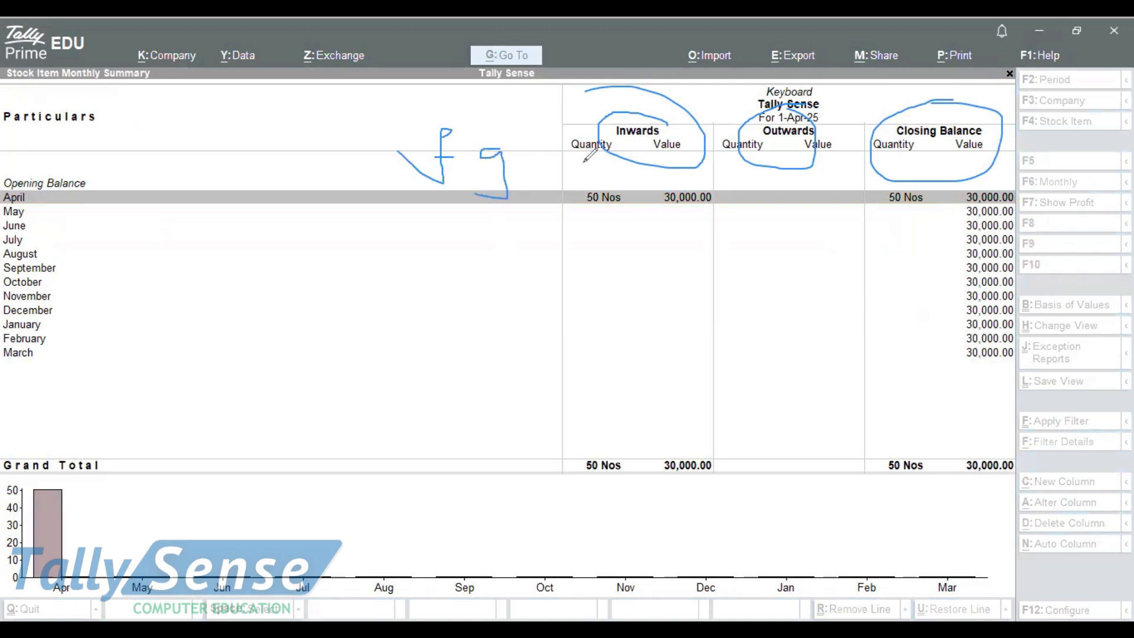
mouse_move(775, 145)
mouse_down()
mouse_move(768, 190)
mouse_move(749, 187)
mouse_move(776, 169)
mouse_move(812, 175)
mouse_move(810, 194)
mouse_move(824, 184)
mouse_move(813, 177)
mouse_up()
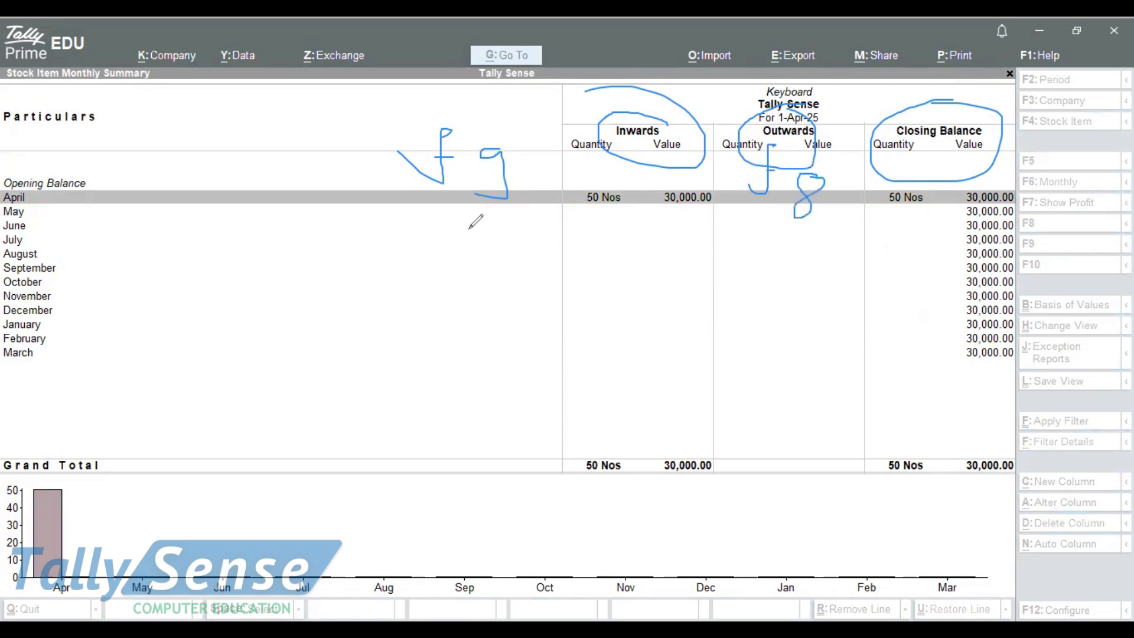
drag(623, 177, 643, 177)
mouse_move(873, 190)
mouse_down()
mouse_move(898, 188)
mouse_move(870, 204)
mouse_up()
click(1067, 380)
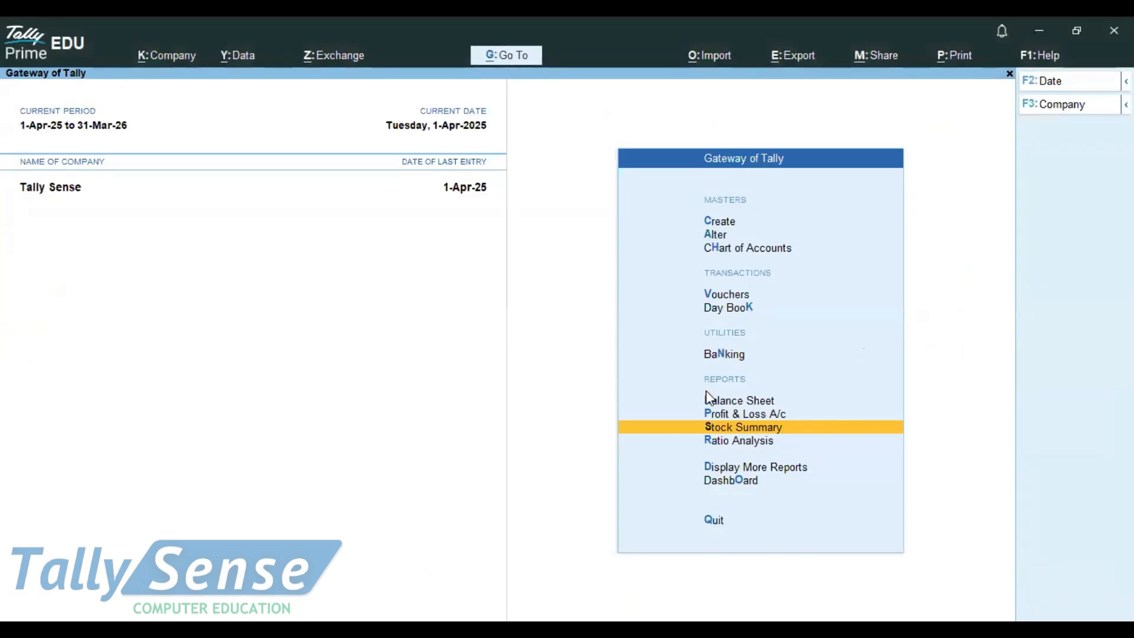
- Drill down in the Stock Summary to Mouse's monthly summary and its April vouchers, and return to the Gateway of Tally
click(748, 433)
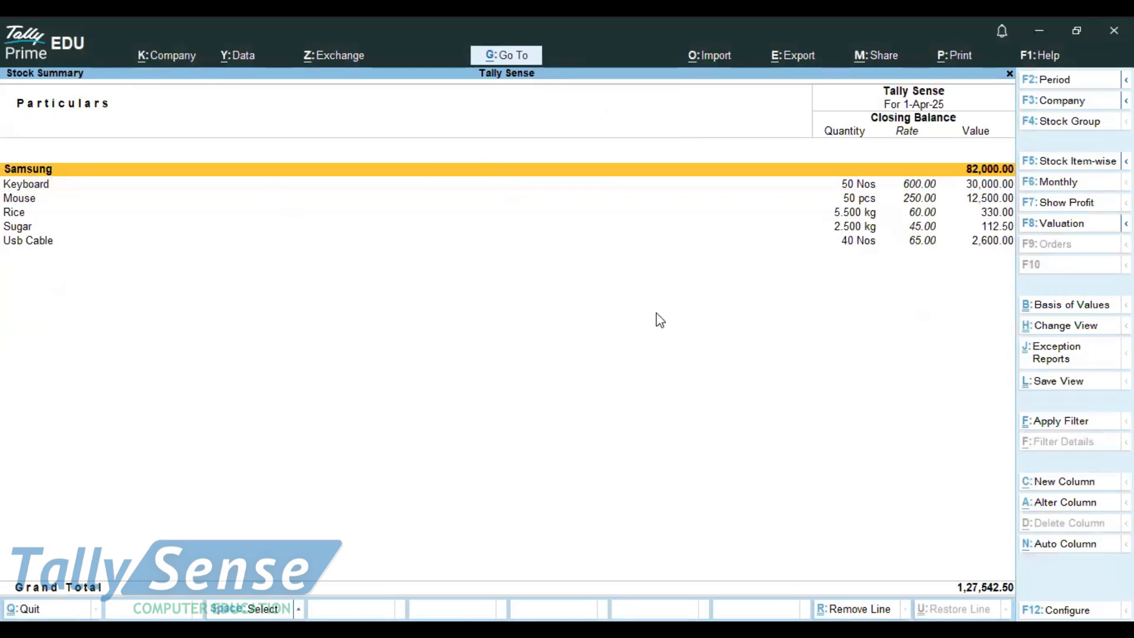
key(Down)
key(Down)
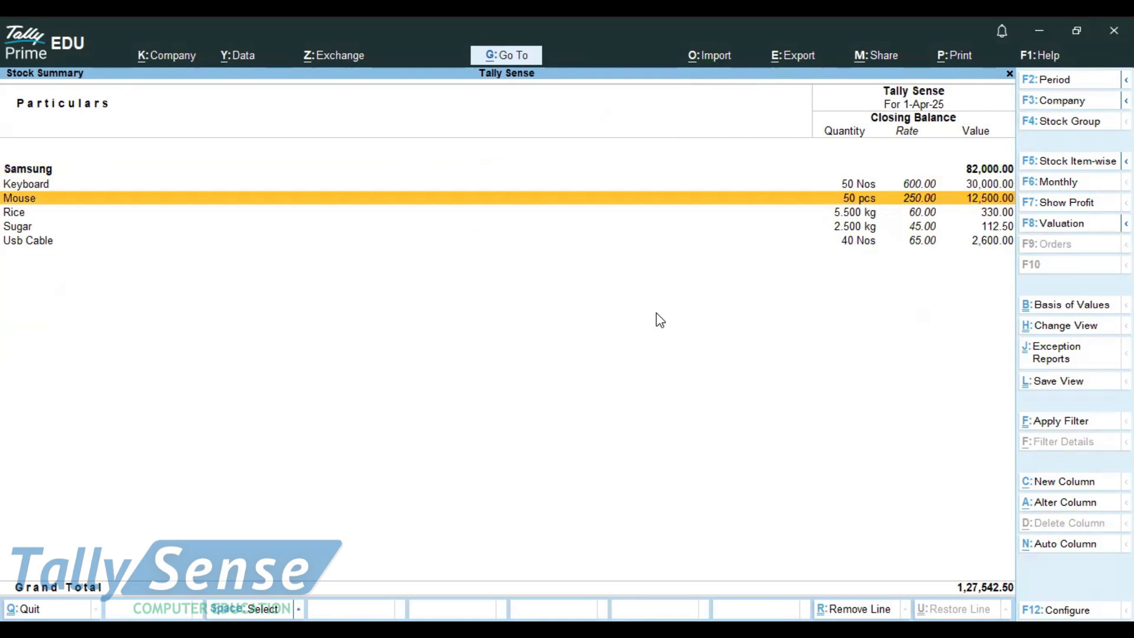
key(Return)
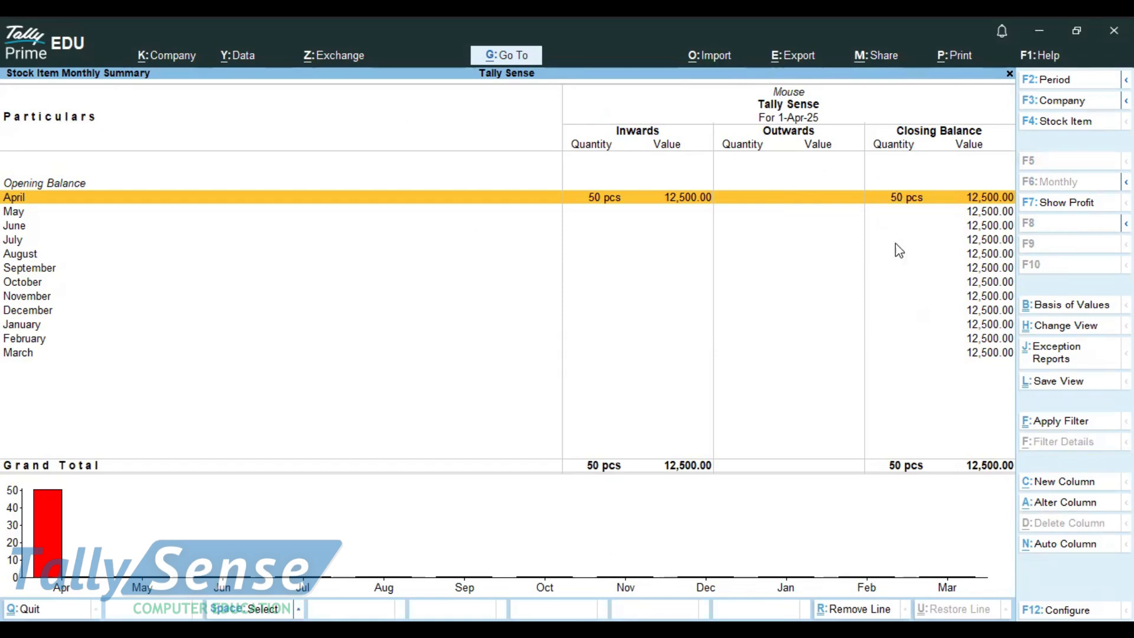
key(Return)
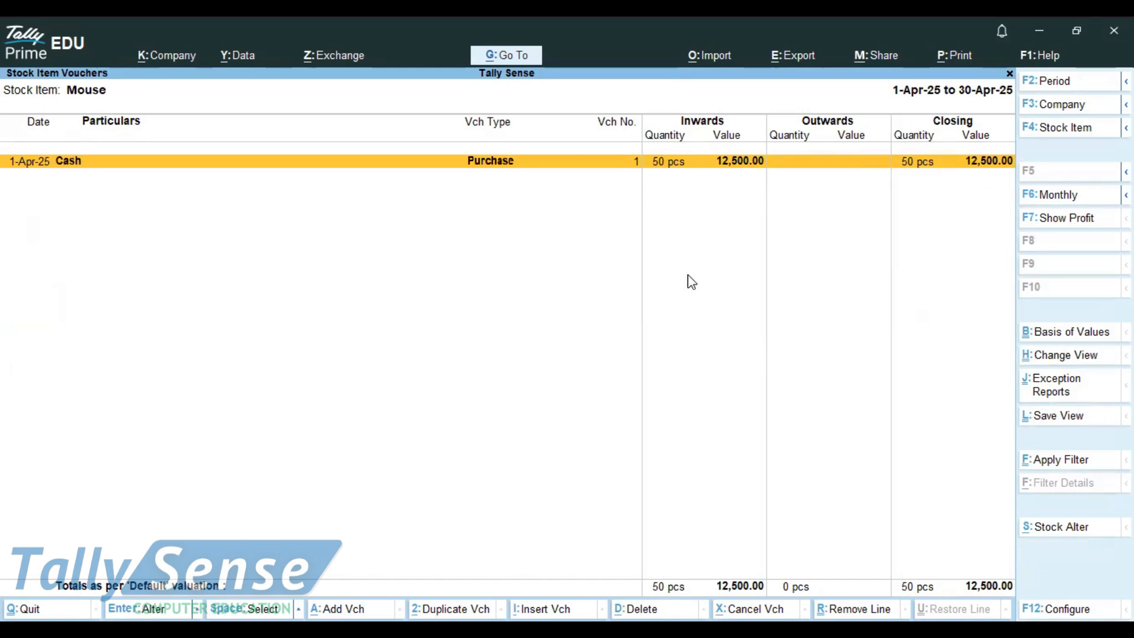
key(Escape)
key(Escape)
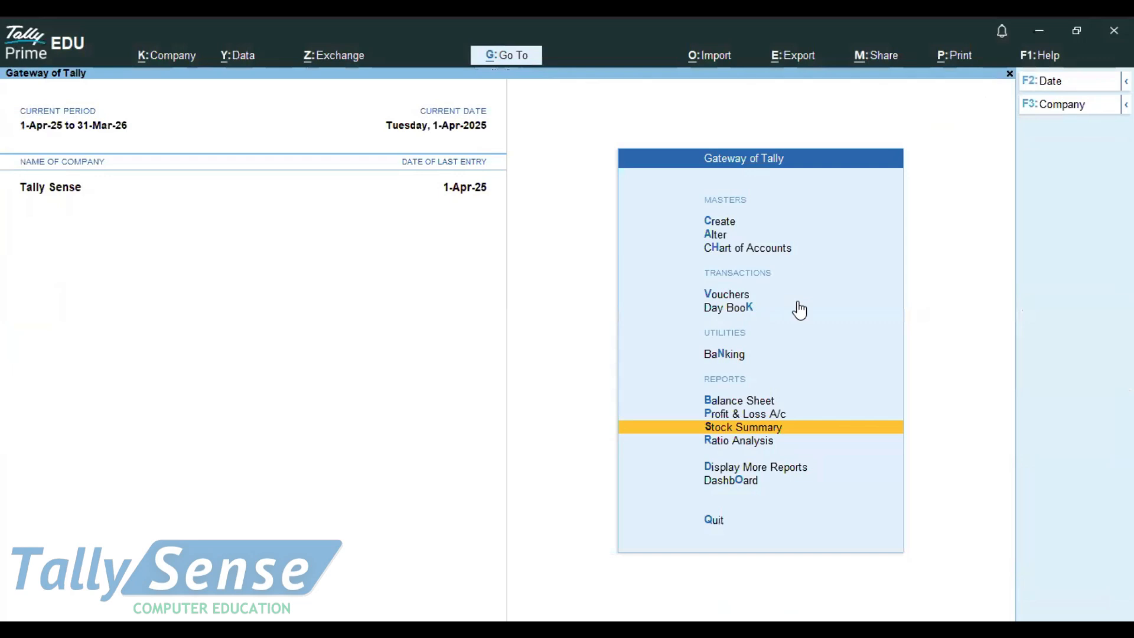
- Open voucher entry from the Gateway of Tally and switch to a new sales voucher
key(Up)
key(Up)
key(Up)
key(Up)
key(Up)
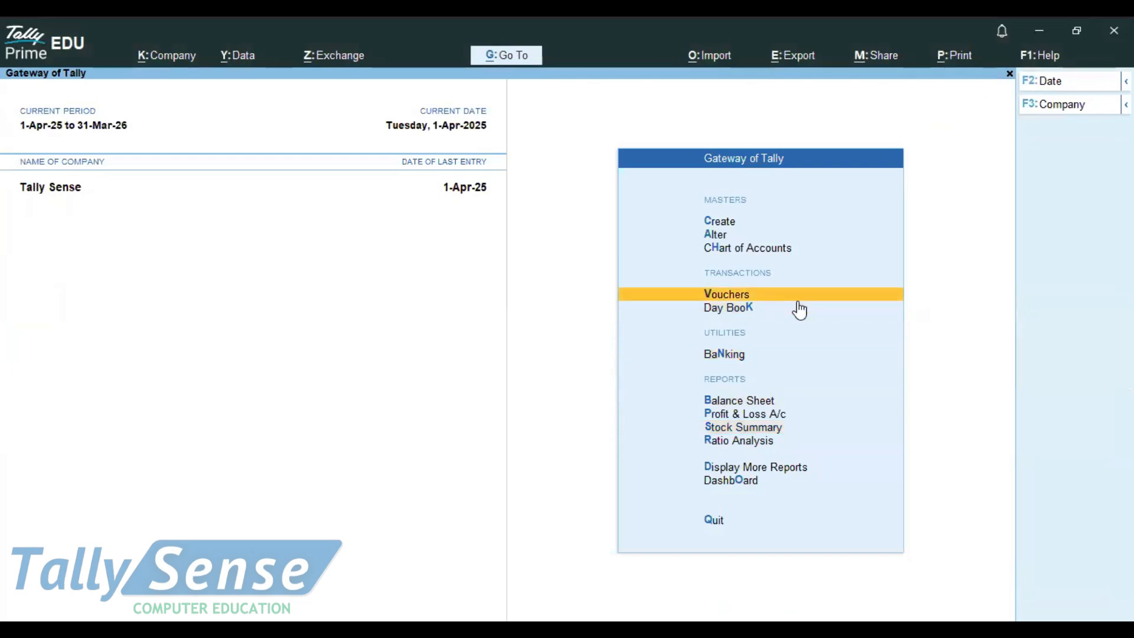
click(730, 295)
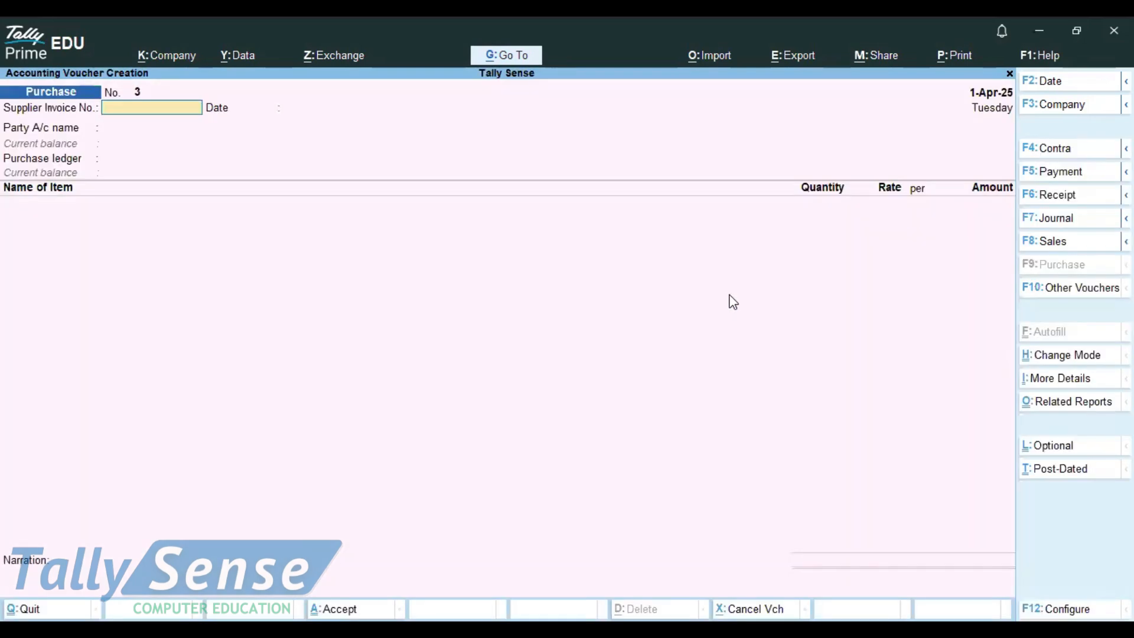
click(1049, 248)
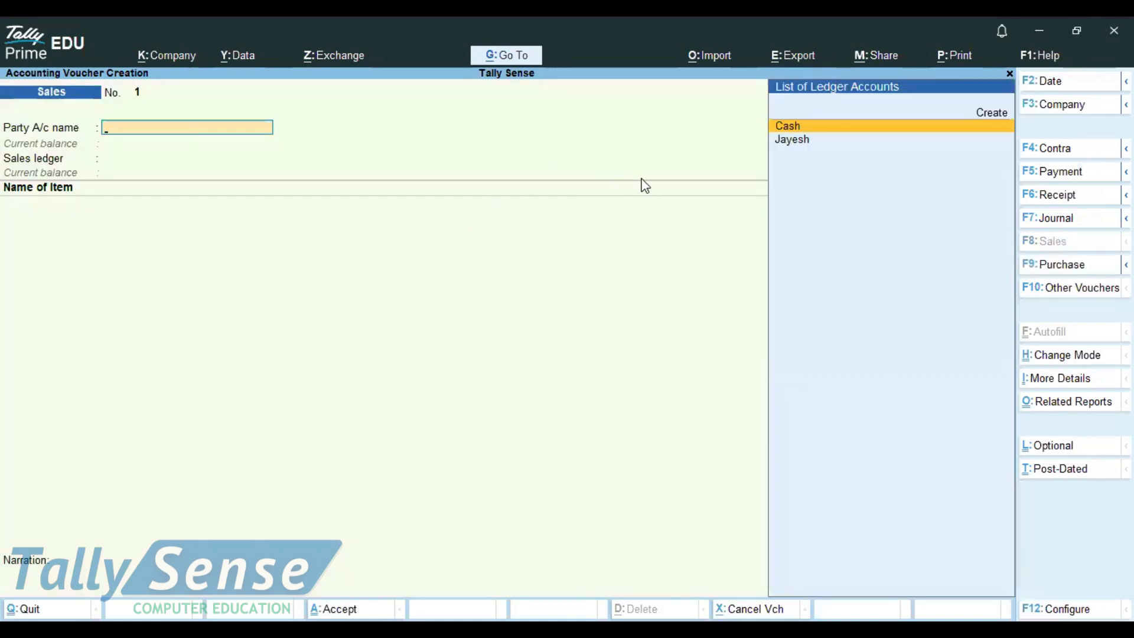
click(1038, 274)
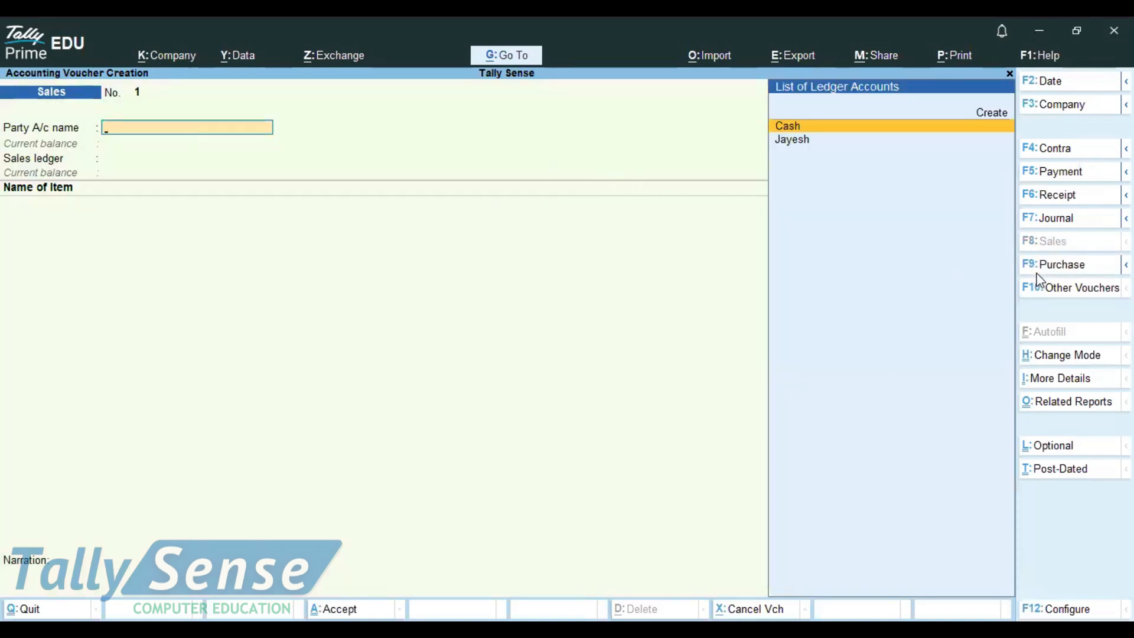